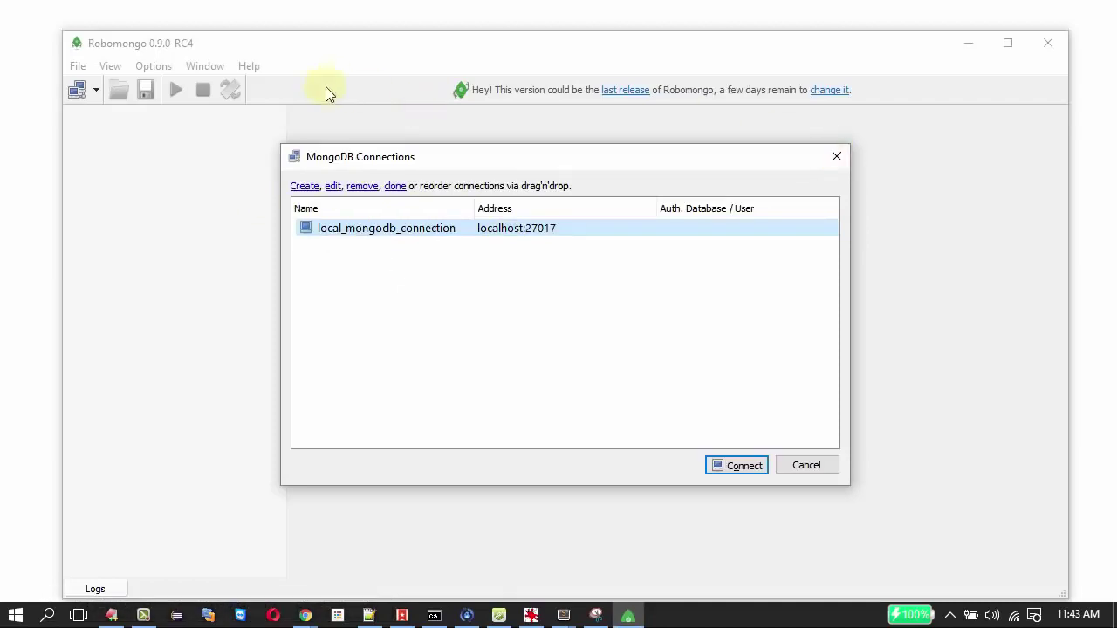
# Step: Maximize Robomongo and start a new connection named mongodbLocal
pyautogui.click(837, 157)
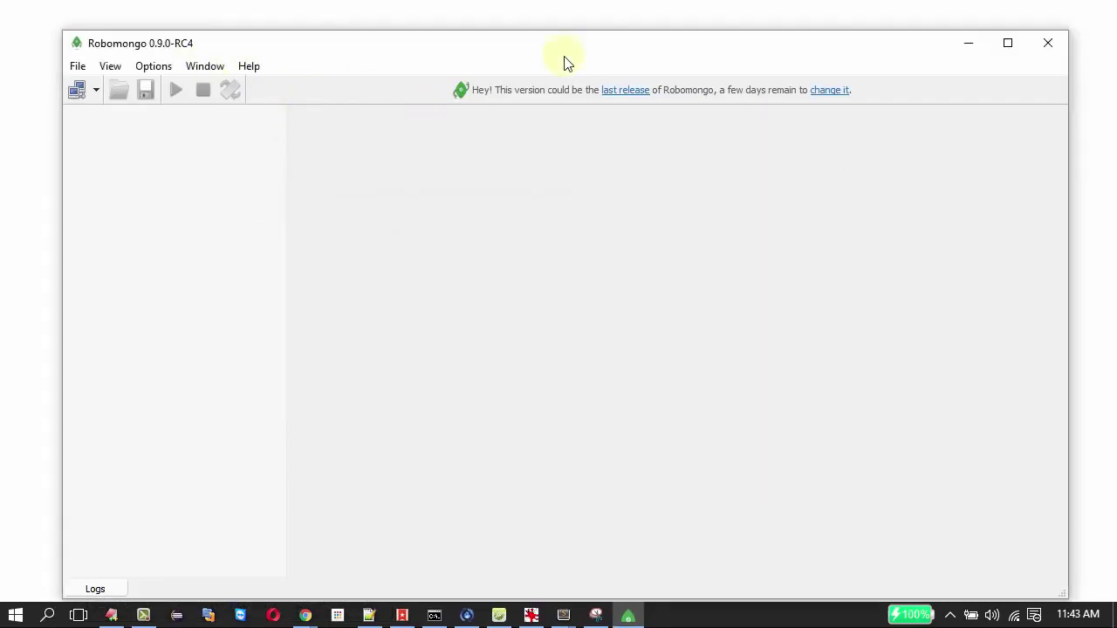
pyautogui.doubleClick(566, 49)
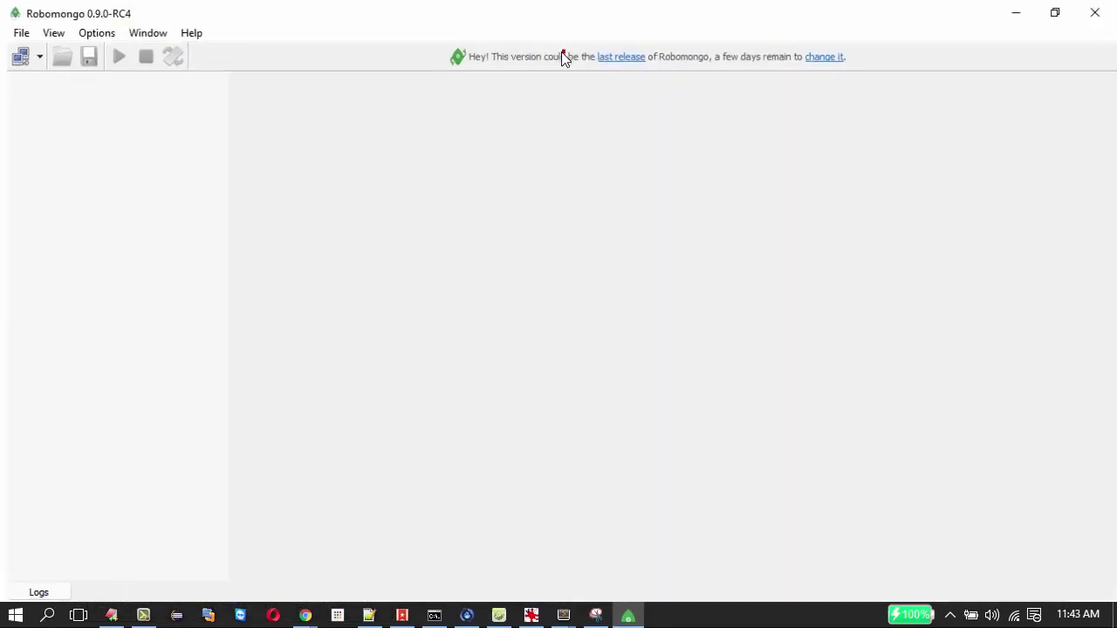
pyautogui.click(14, 55)
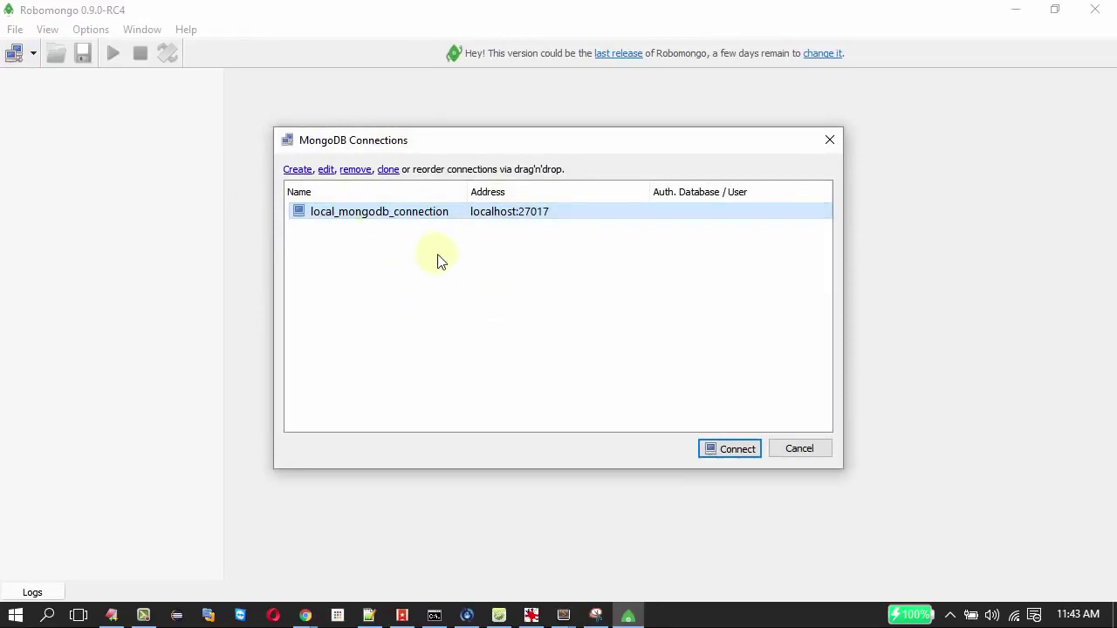
pyautogui.click(297, 171)
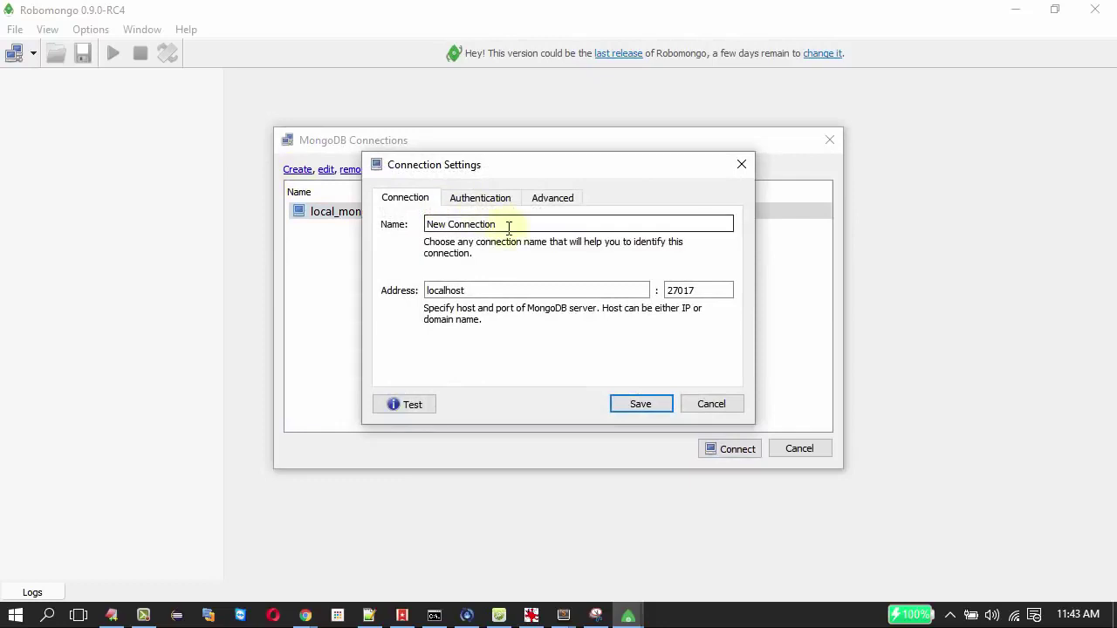
pyautogui.moveTo(505, 225); pyautogui.dragTo(388, 227)
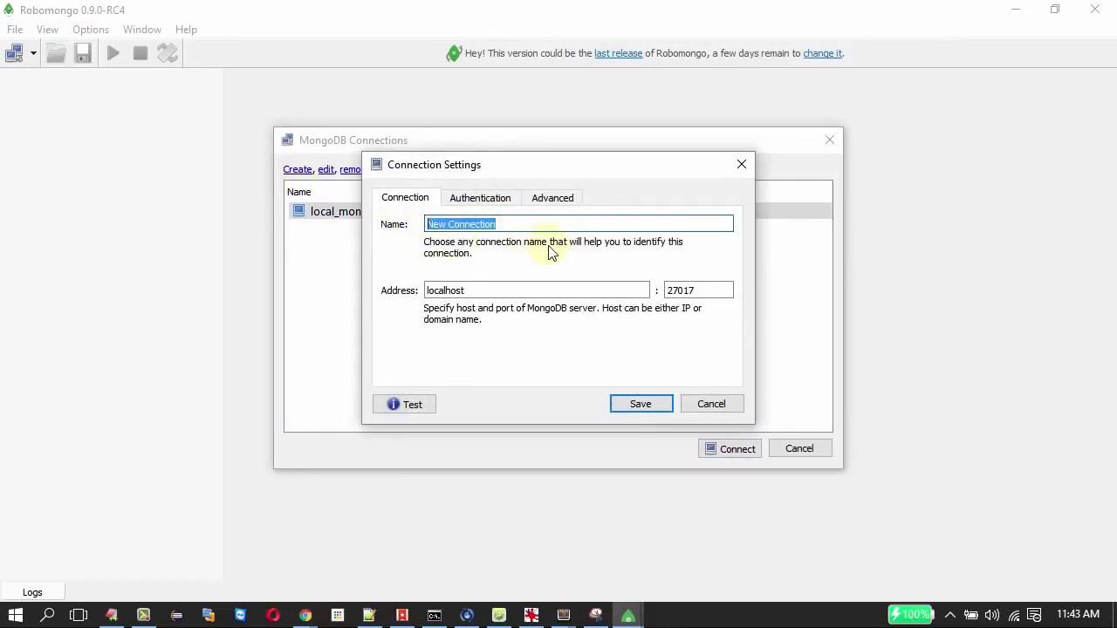
pyautogui.write('mongodb')
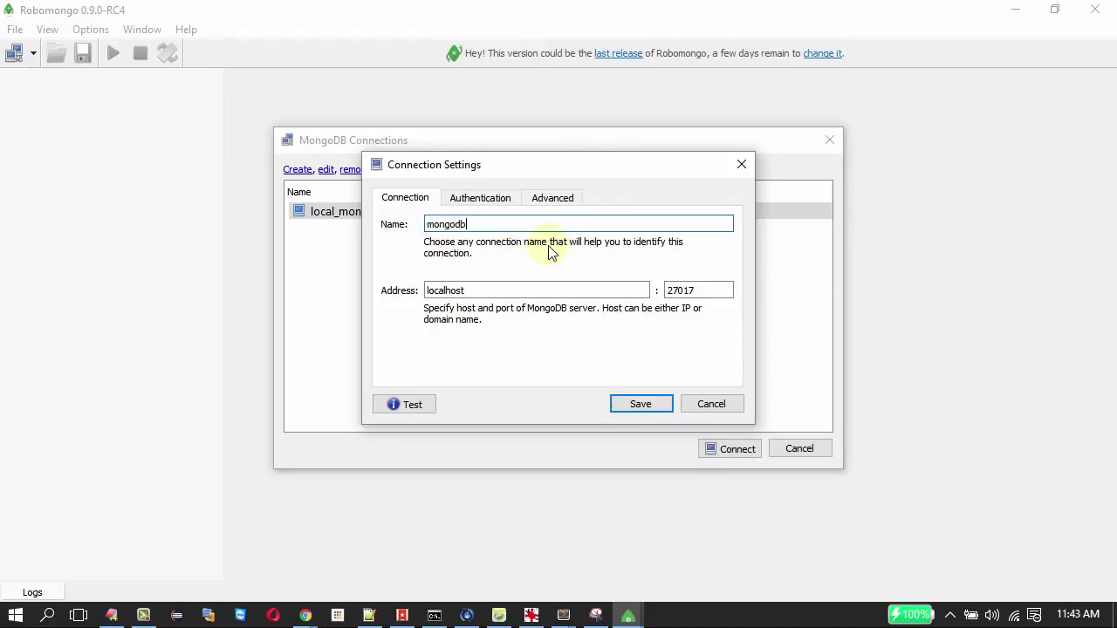
pyautogui.write('Local')
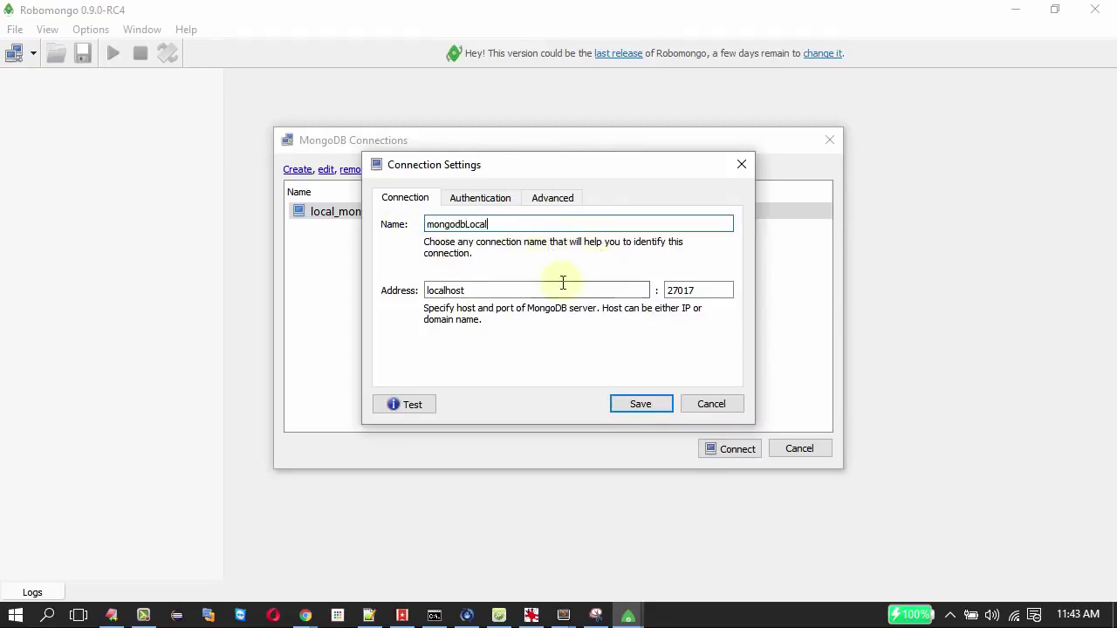
# Step: Check the localhost:27017 server address and test the connection
pyautogui.click(548, 291)
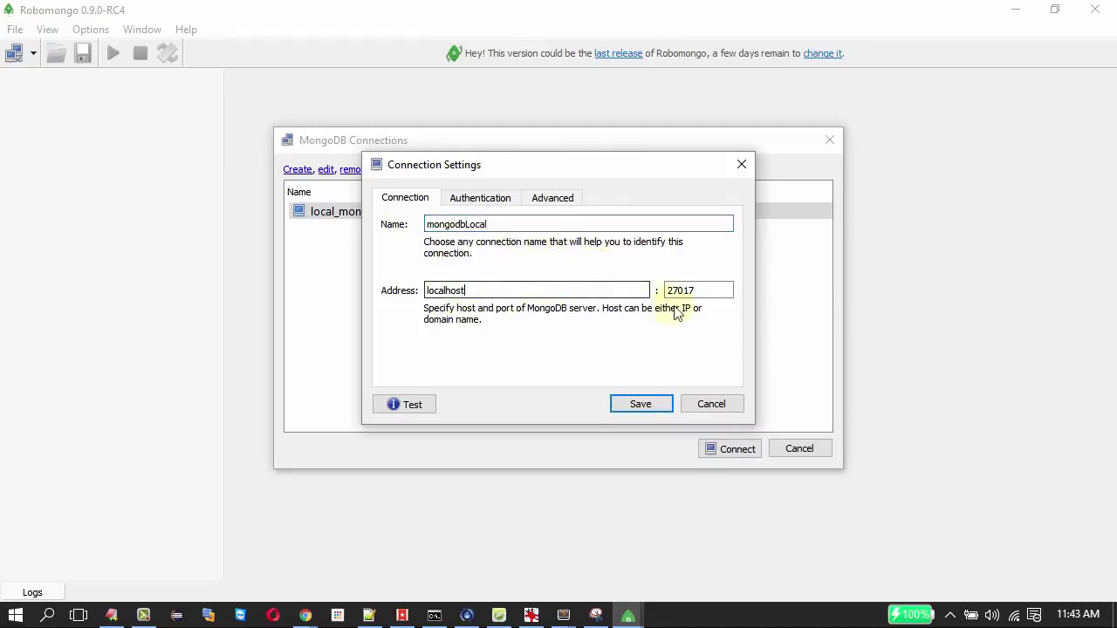
pyautogui.moveTo(492, 294); pyautogui.dragTo(376, 307)
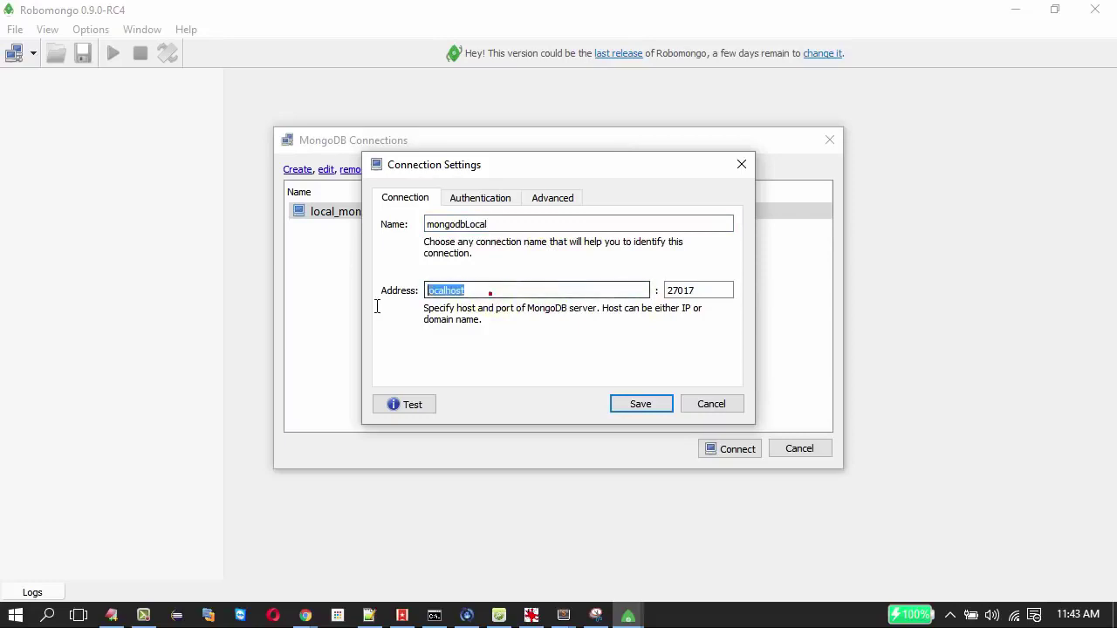
pyautogui.doubleClick(697, 294)
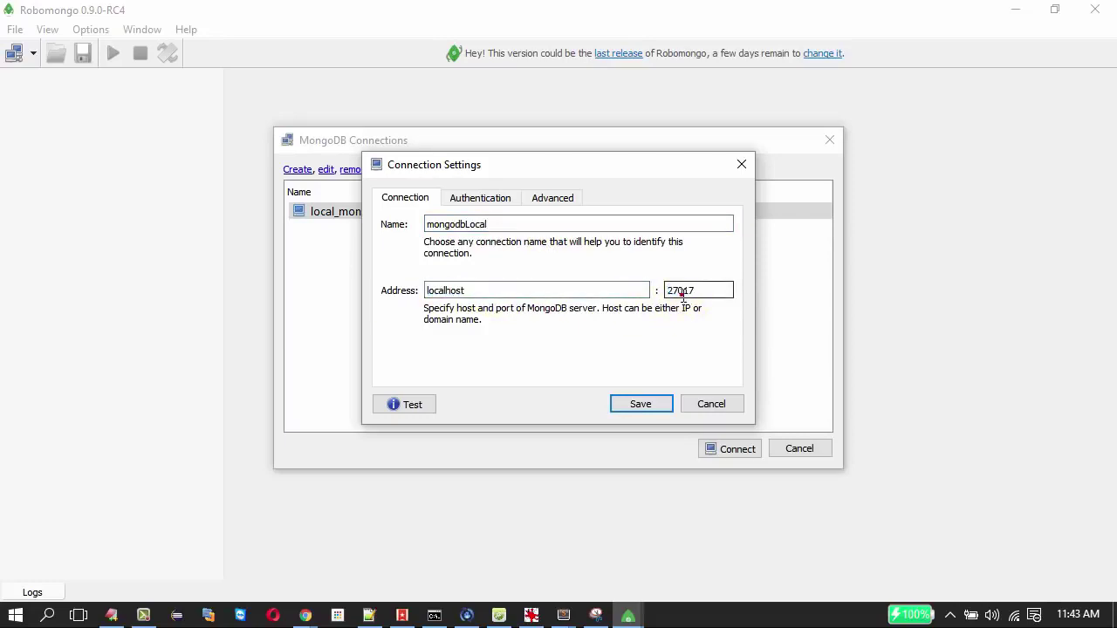
pyautogui.doubleClick(679, 294)
pyautogui.click(502, 289)
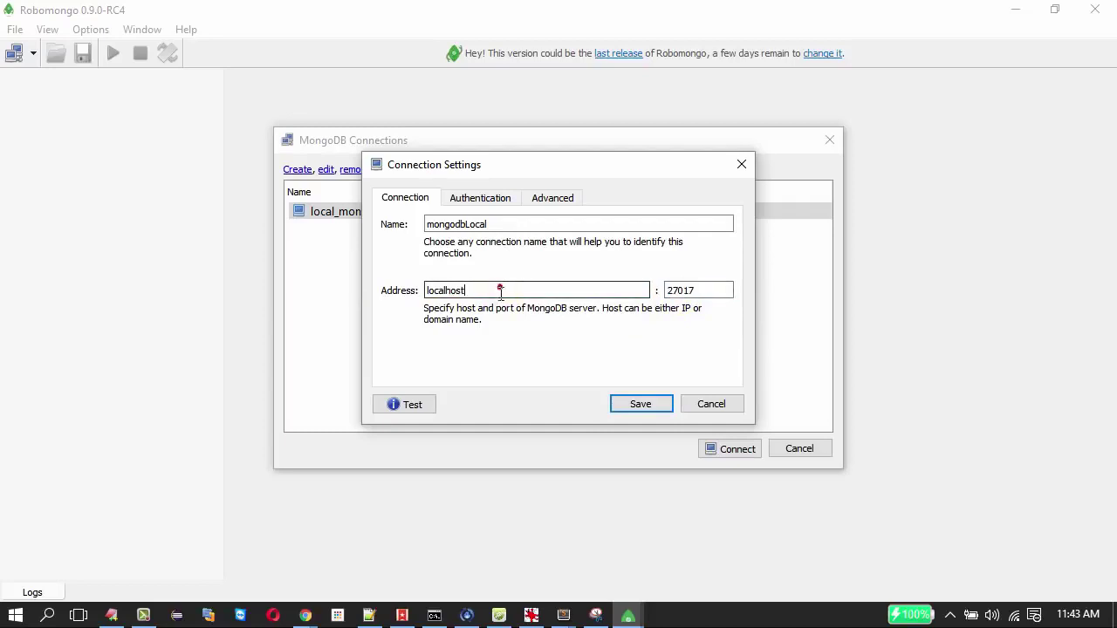
pyautogui.click(400, 401)
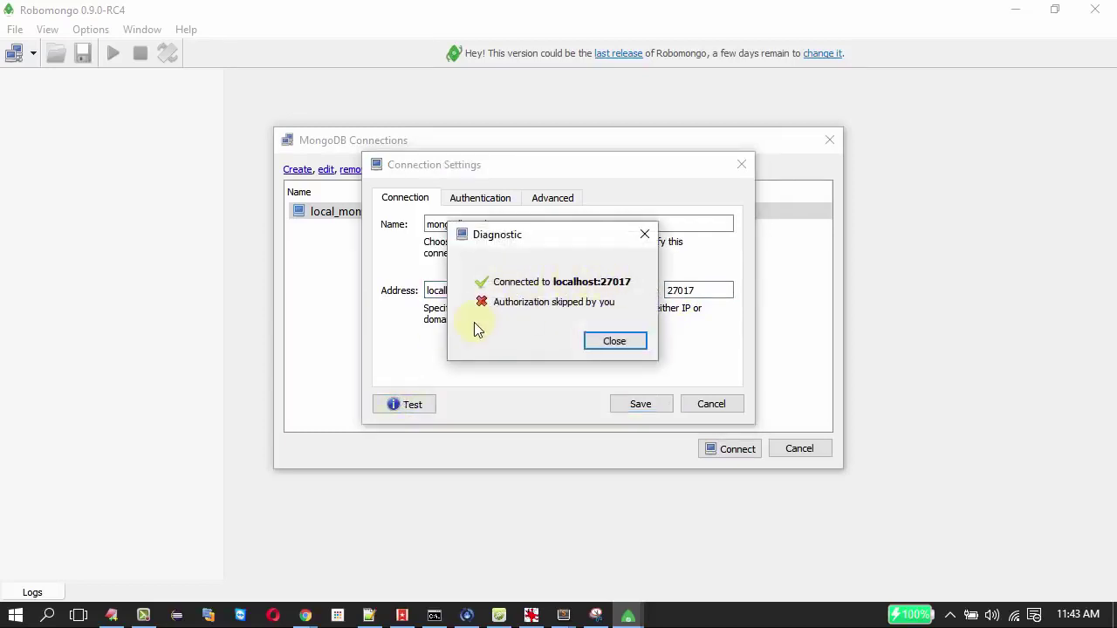
# Step: Save the mongodbLocal connection and select it in the connections list
pyautogui.click(620, 341)
pyautogui.click(644, 409)
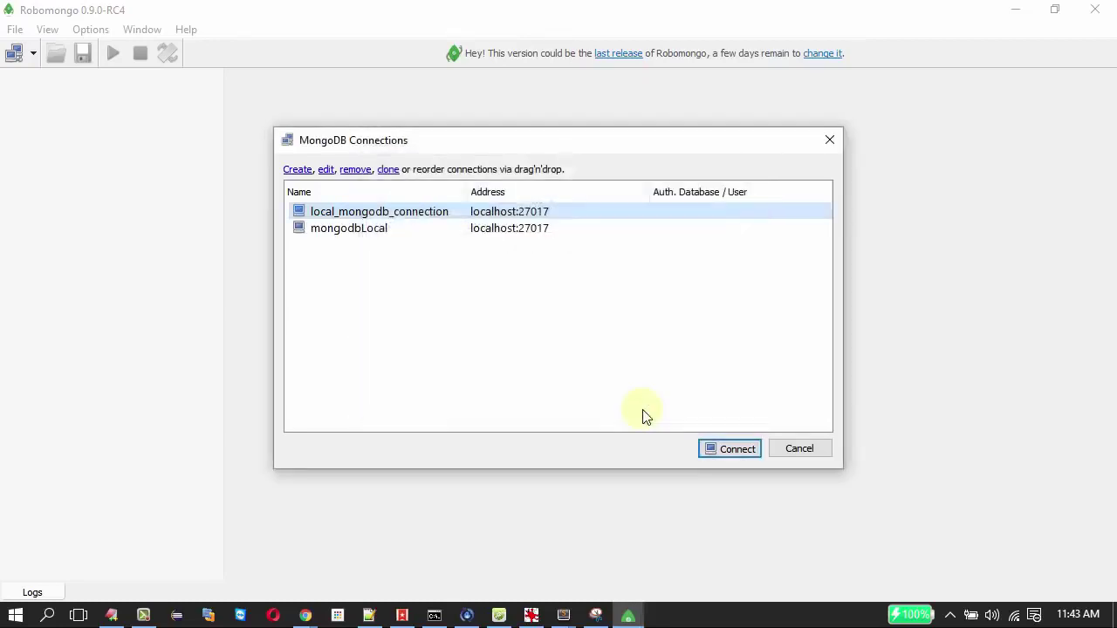
pyautogui.click(349, 232)
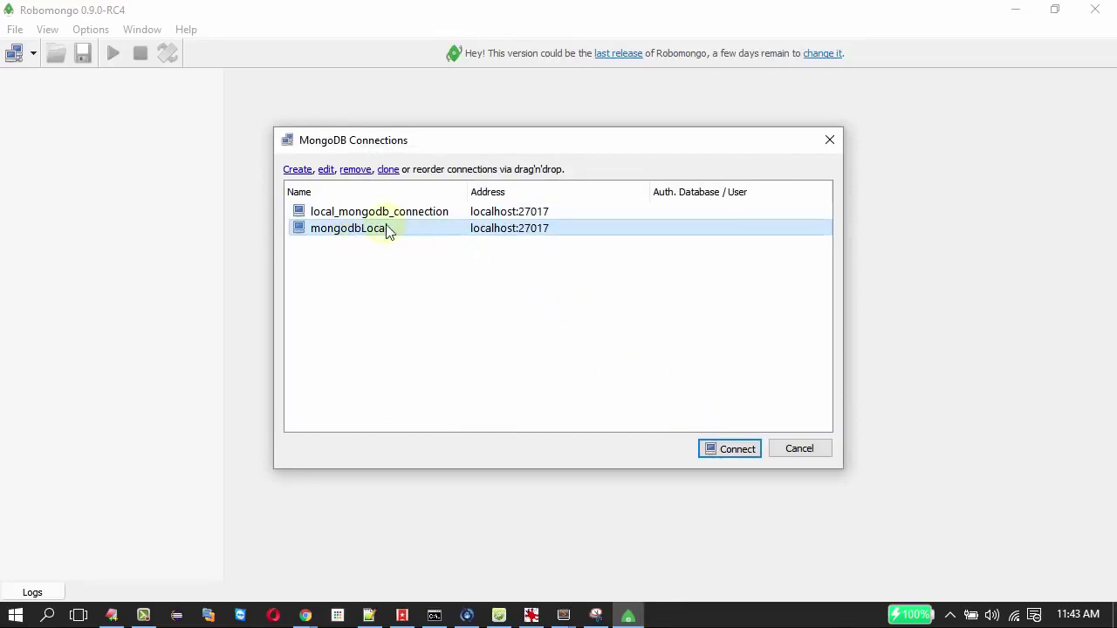
# Step: Connect to mongodbLocal, create database DB_CRUDDEMO and expand it in the tree
pyautogui.click(739, 452)
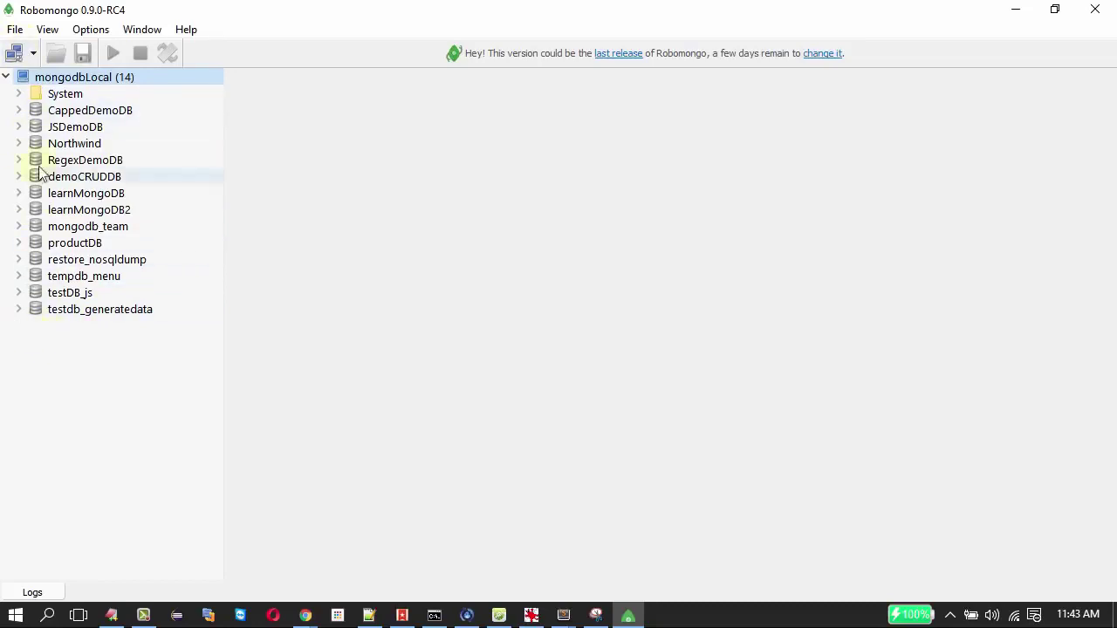
pyautogui.rightClick(70, 79)
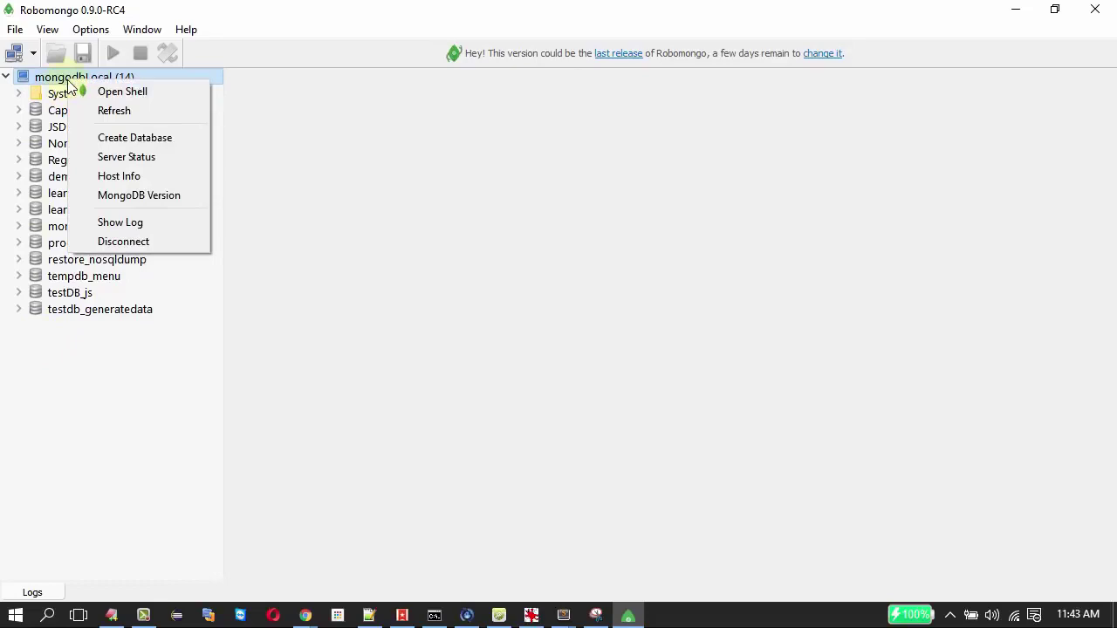
pyautogui.click(123, 143)
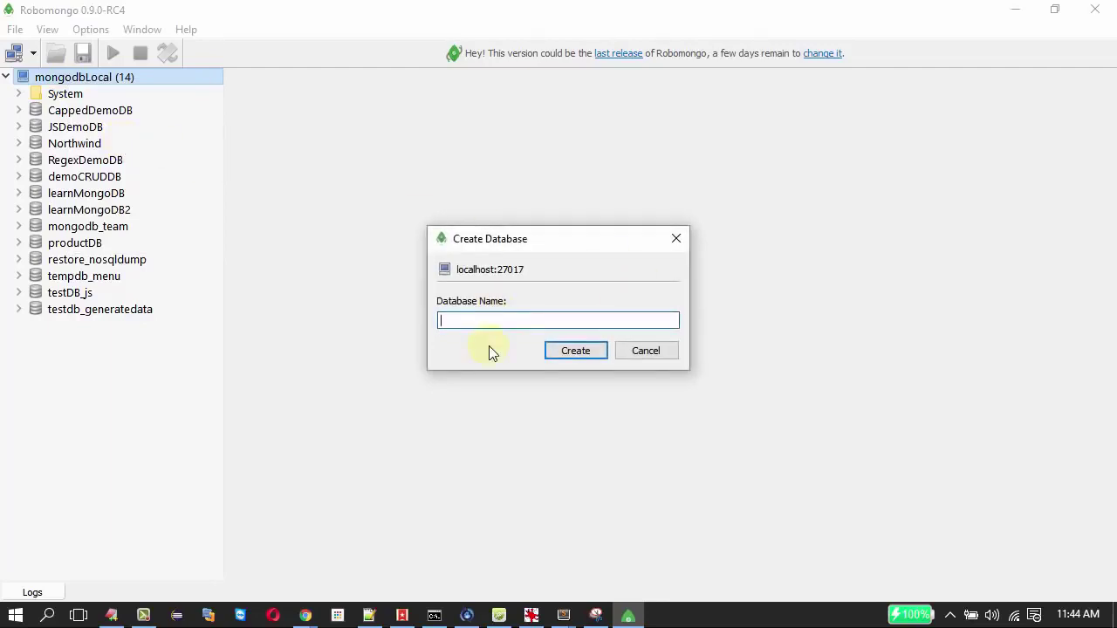
pyautogui.write('DB_CRUDDEMO')
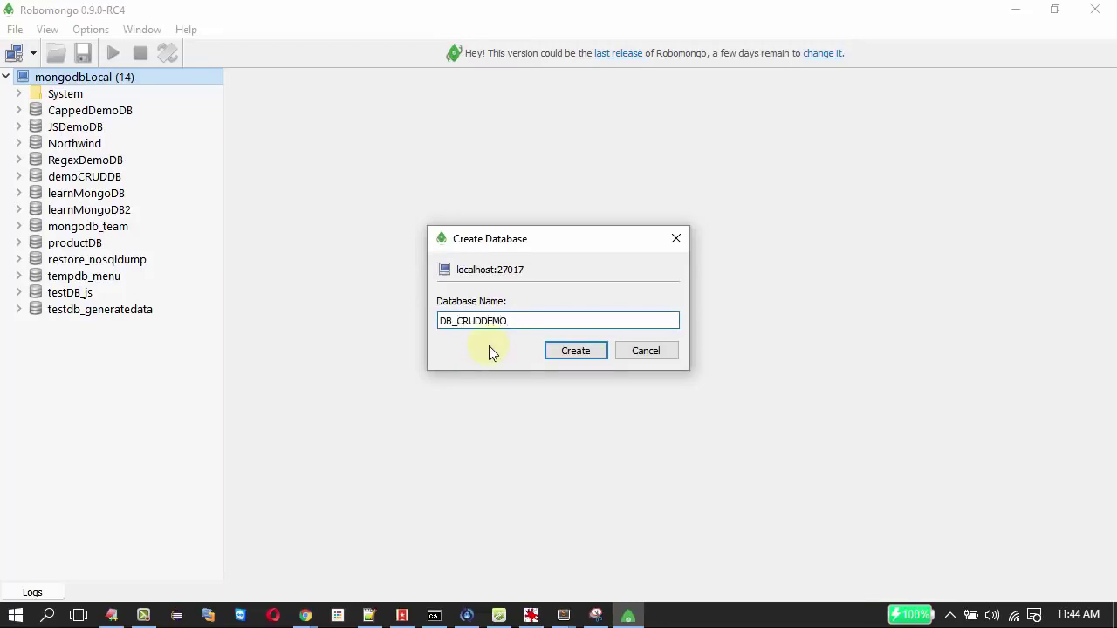
pyautogui.press('Return')
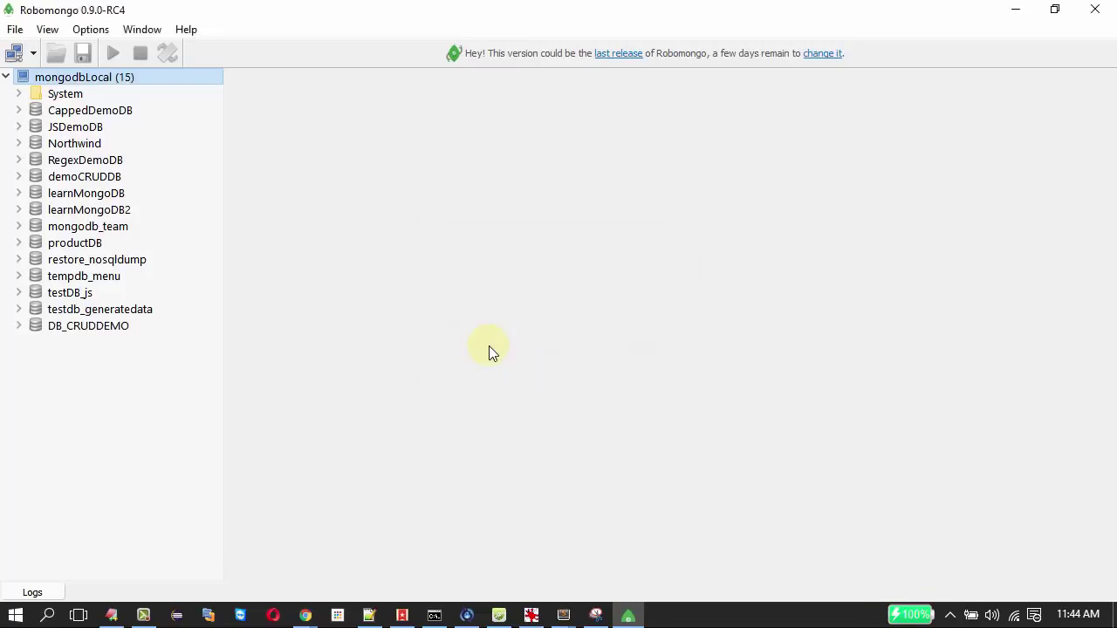
pyautogui.click(78, 329)
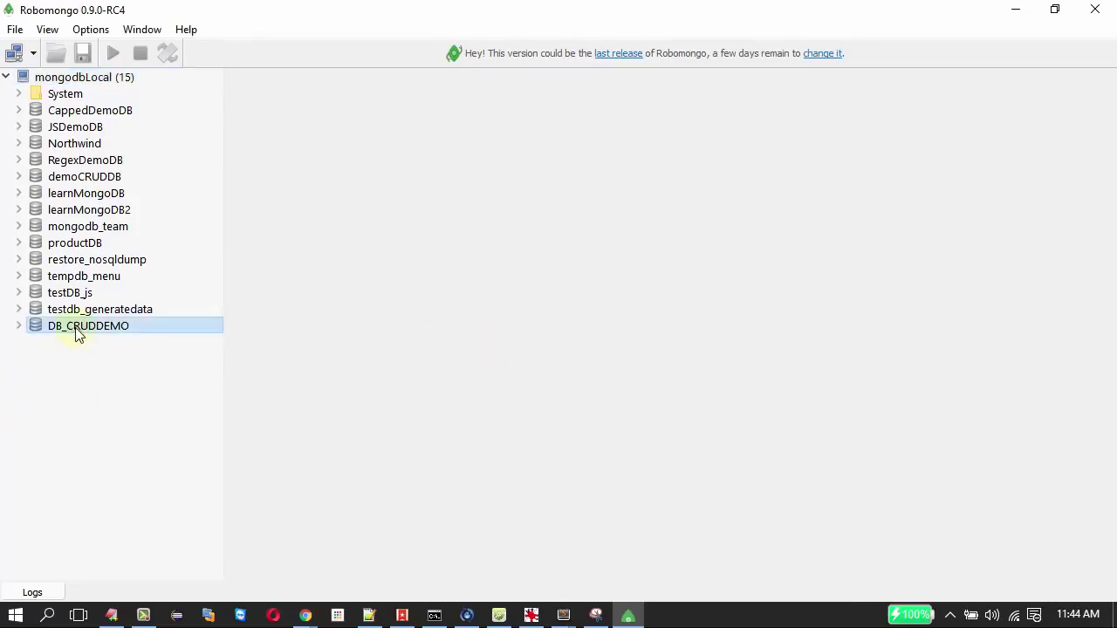
pyautogui.click(17, 328)
# Step: Add a collection named demo_crud_collection under DB_CRUDDEMO's Collections folder
pyautogui.click(31, 342)
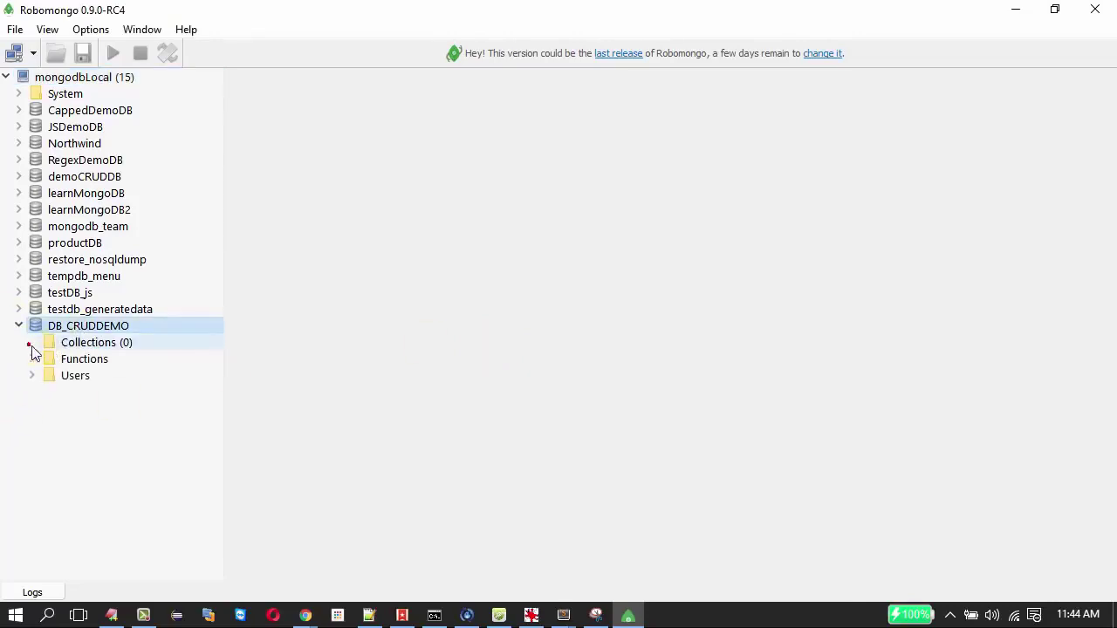
pyautogui.rightClick(98, 344)
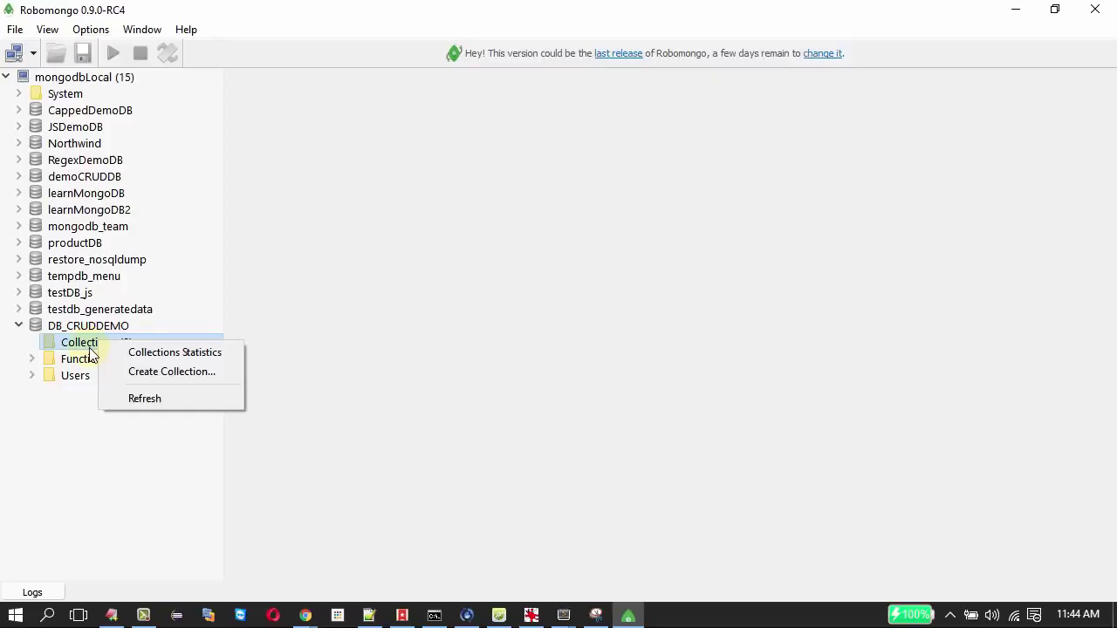
pyautogui.click(142, 380)
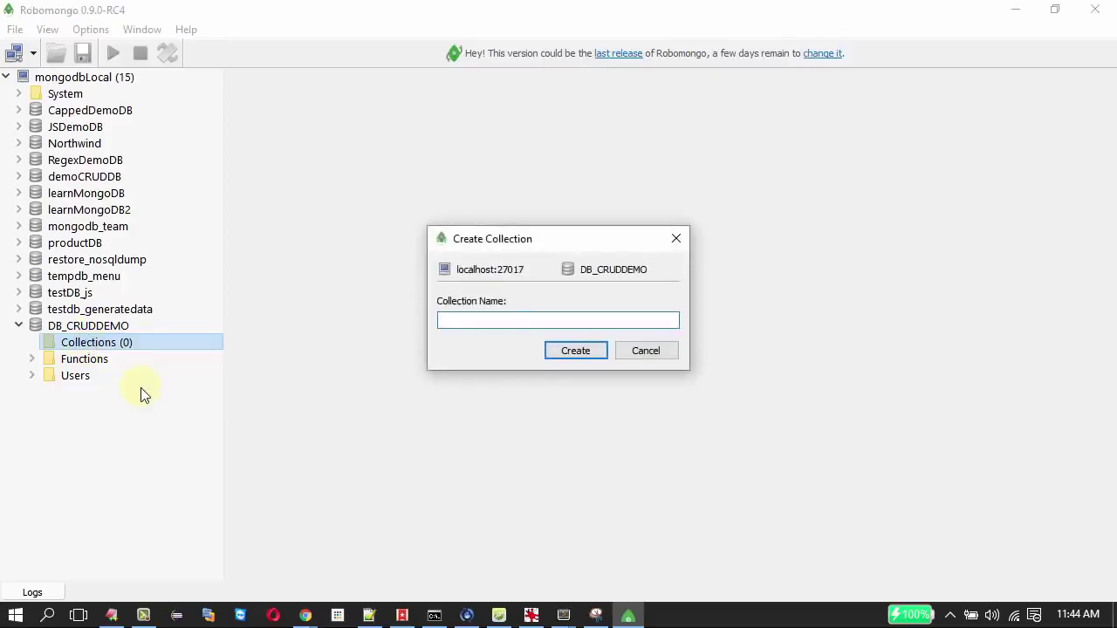
pyautogui.click(476, 324)
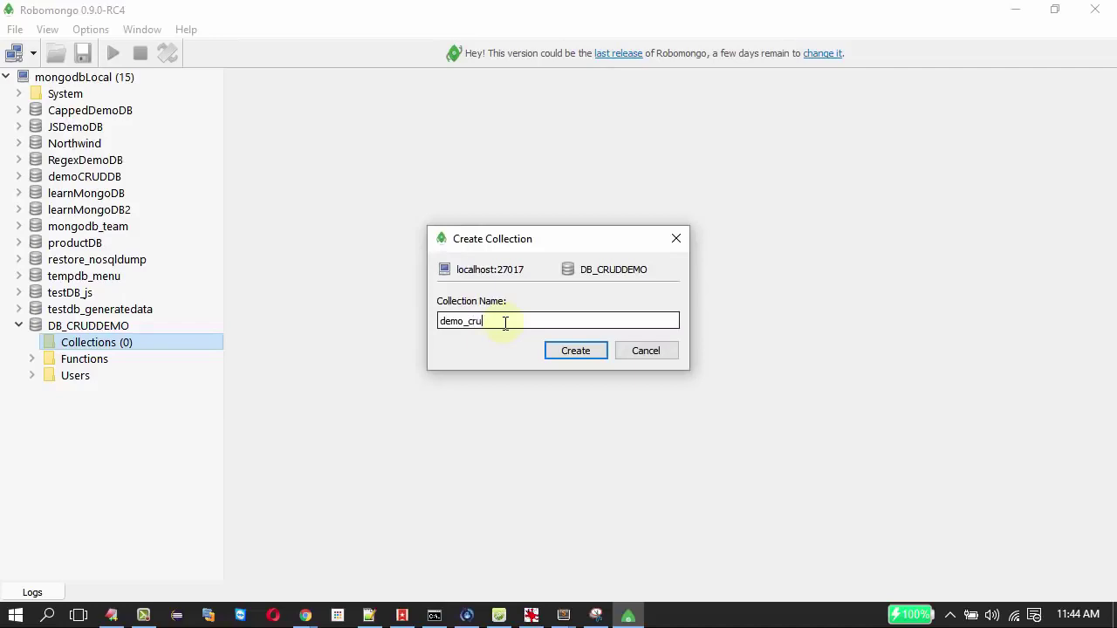
pyautogui.write('demo_crud_collection')
pyautogui.press('Return')
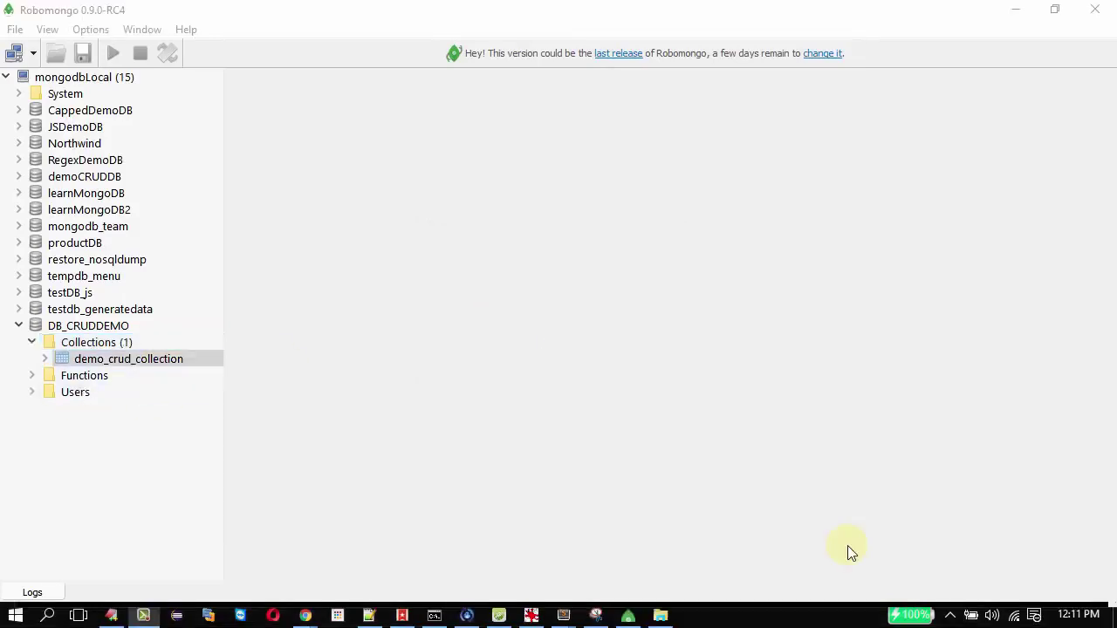
# Step: Run find() on demo_crud_collection, showing 0 records, and briefly check the slides
pyautogui.doubleClick(160, 359)
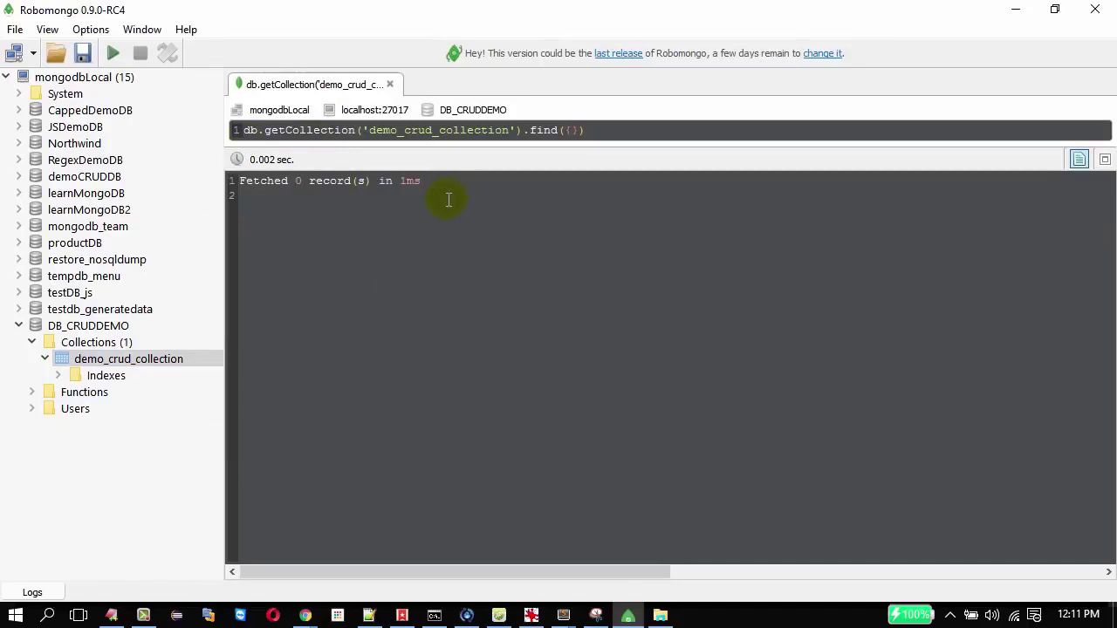
pyautogui.hotkey('alt', 'Tab')
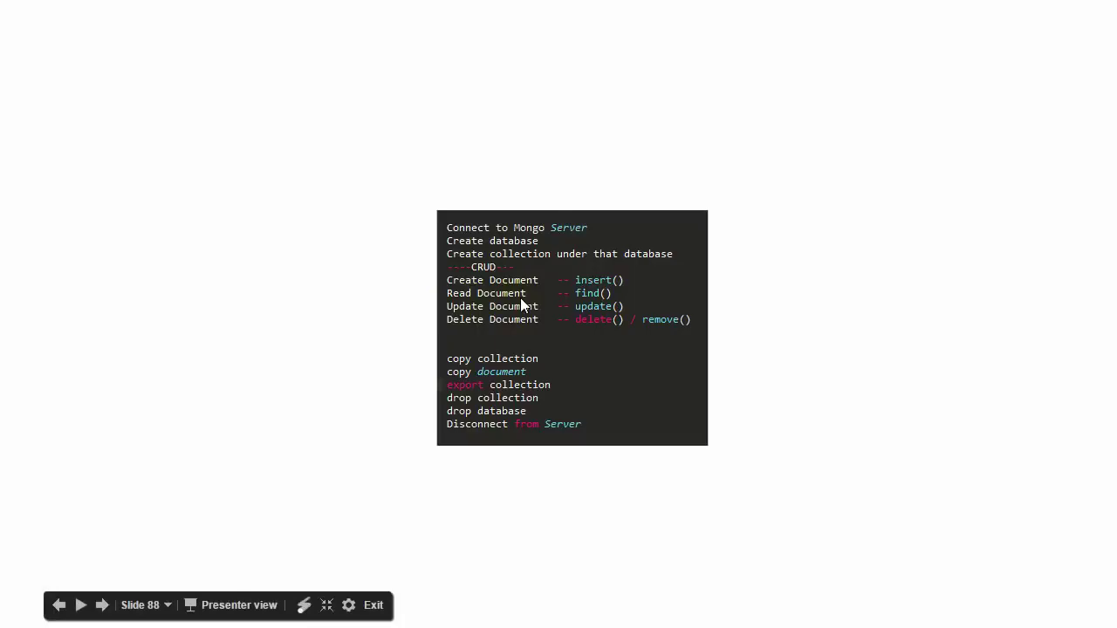
pyautogui.hotkey('alt', 'Tab')
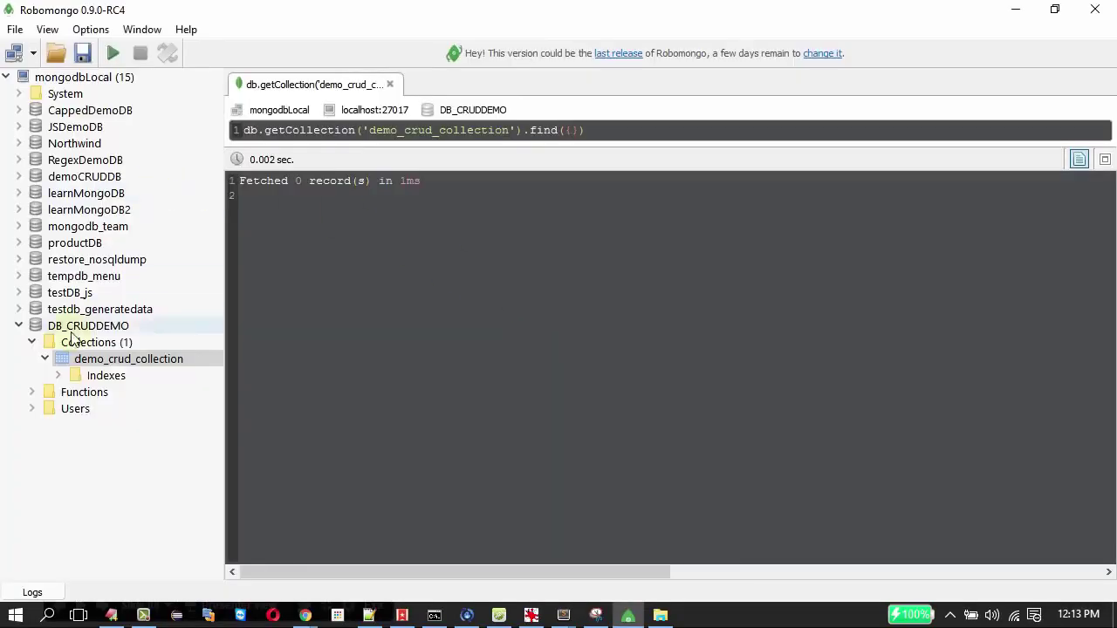
# Step: Open Insert Document for demo_crud_collection and put the cursor on line 2 of the empty document
pyautogui.rightClick(114, 365)
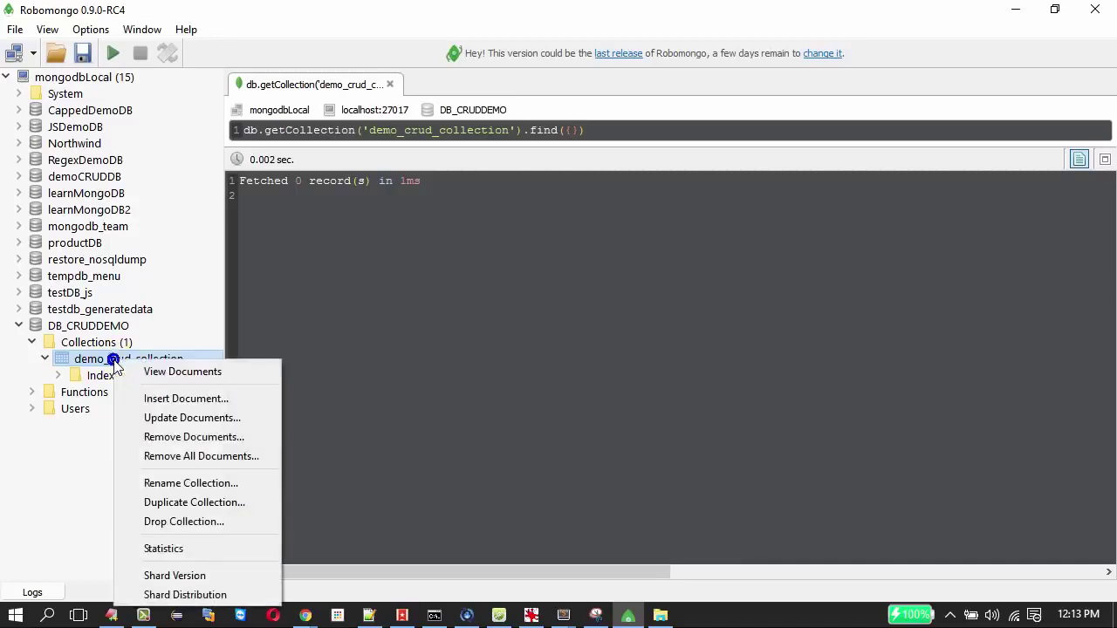
pyautogui.click(175, 398)
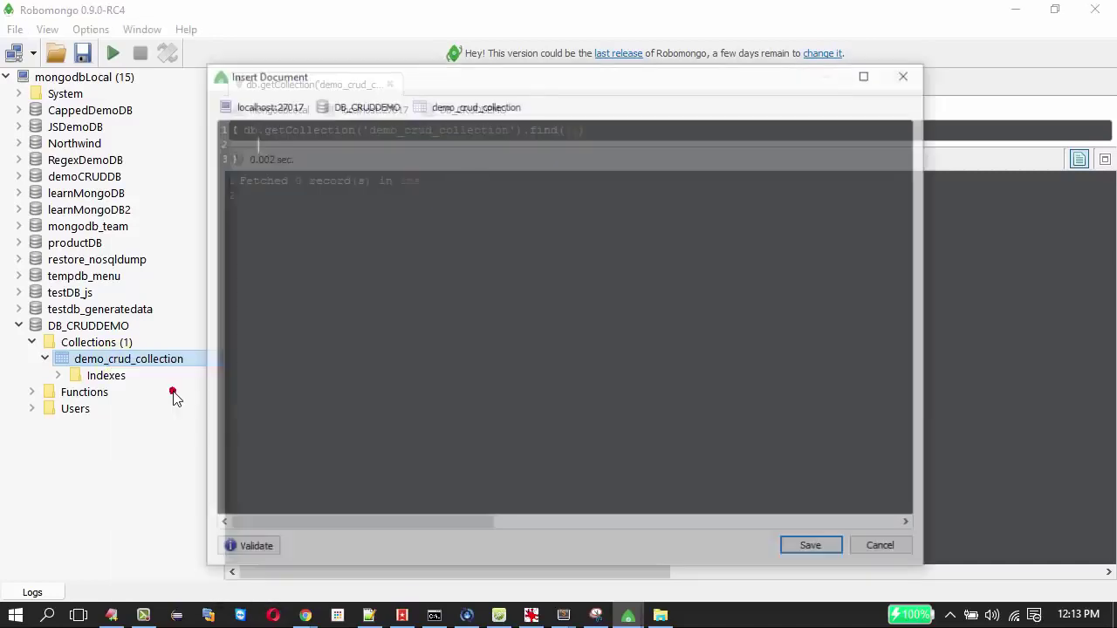
pyautogui.click(236, 134)
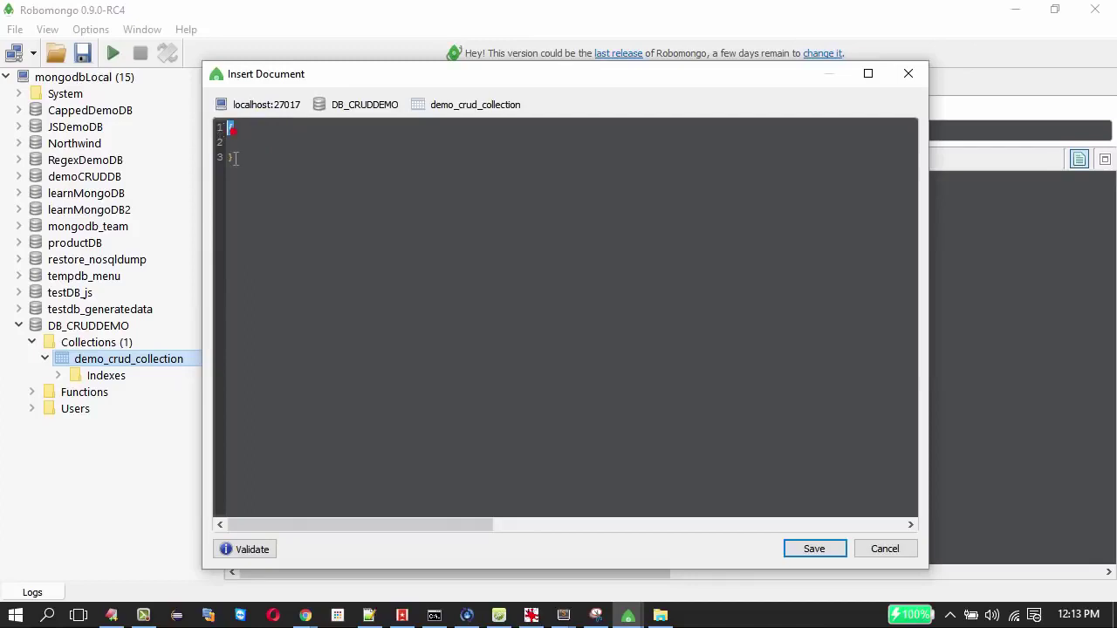
pyautogui.click(233, 155)
pyautogui.click(255, 143)
pyautogui.click(305, 144)
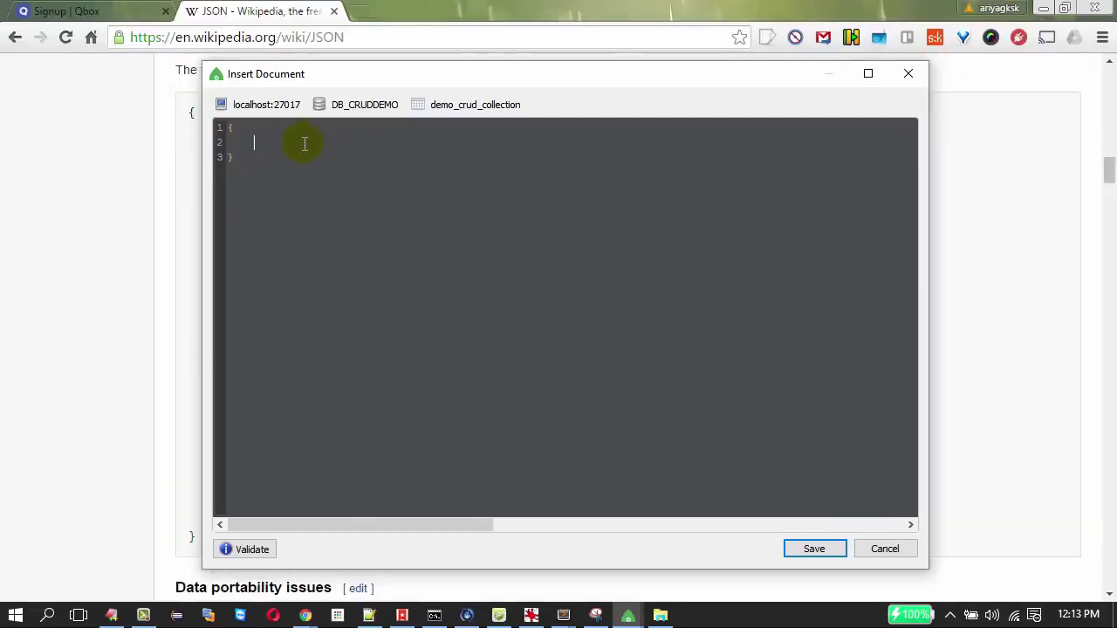
# Step: Copy Wikipedia's example person JSON and paste it into the document editor
pyautogui.hotkey('alt', 'Tab')
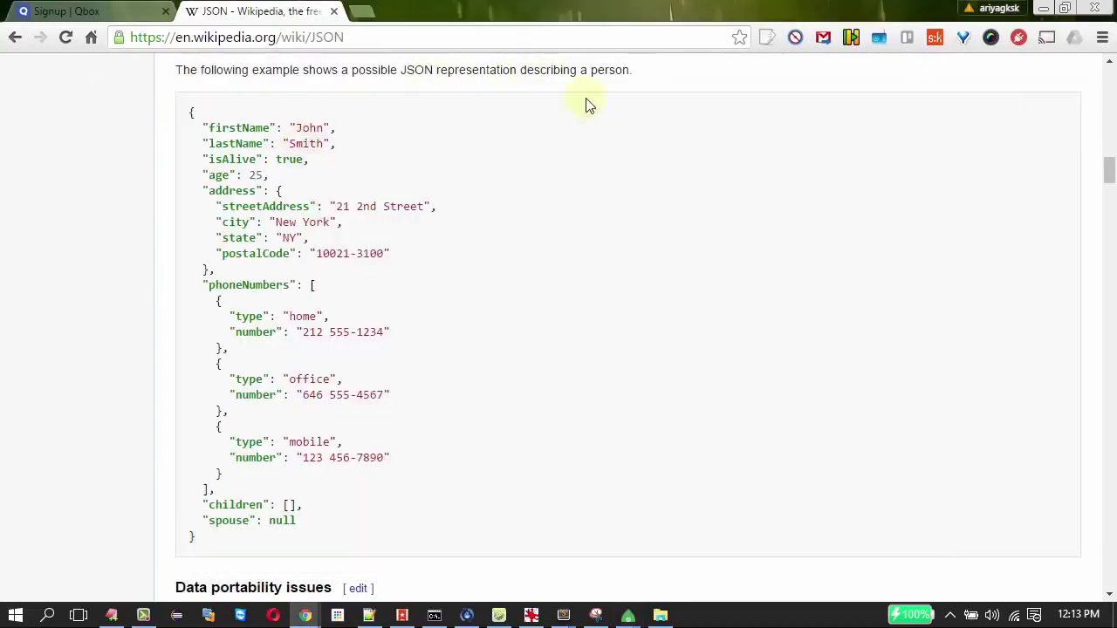
pyautogui.moveTo(186, 110); pyautogui.dragTo(210, 553)
pyautogui.hotkey('ctrl', 'c')
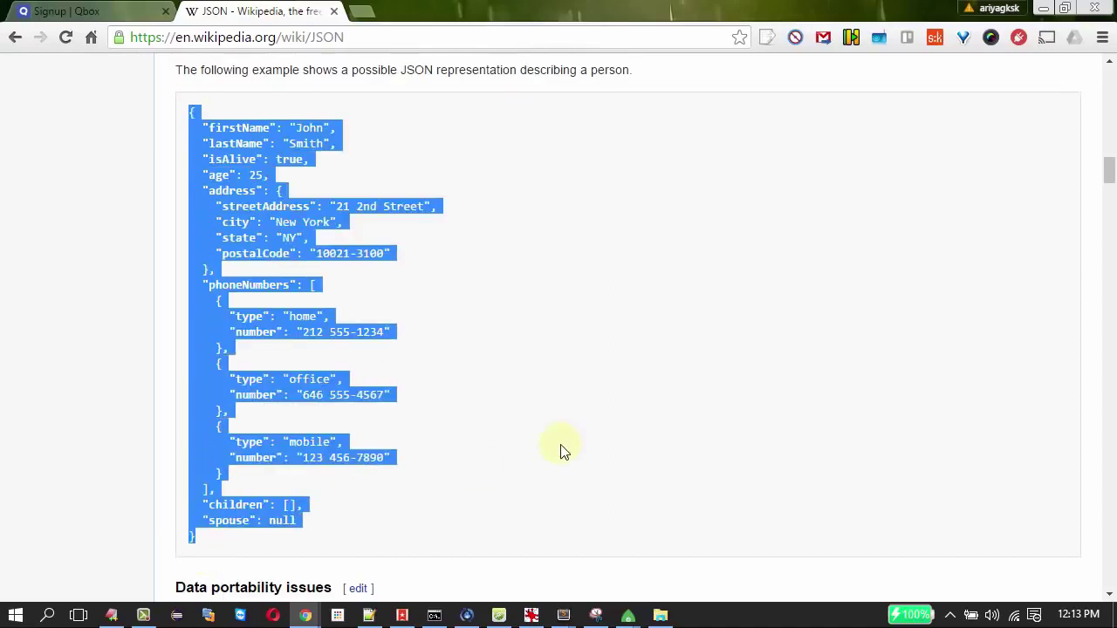
pyautogui.hotkey('alt', 'Tab')
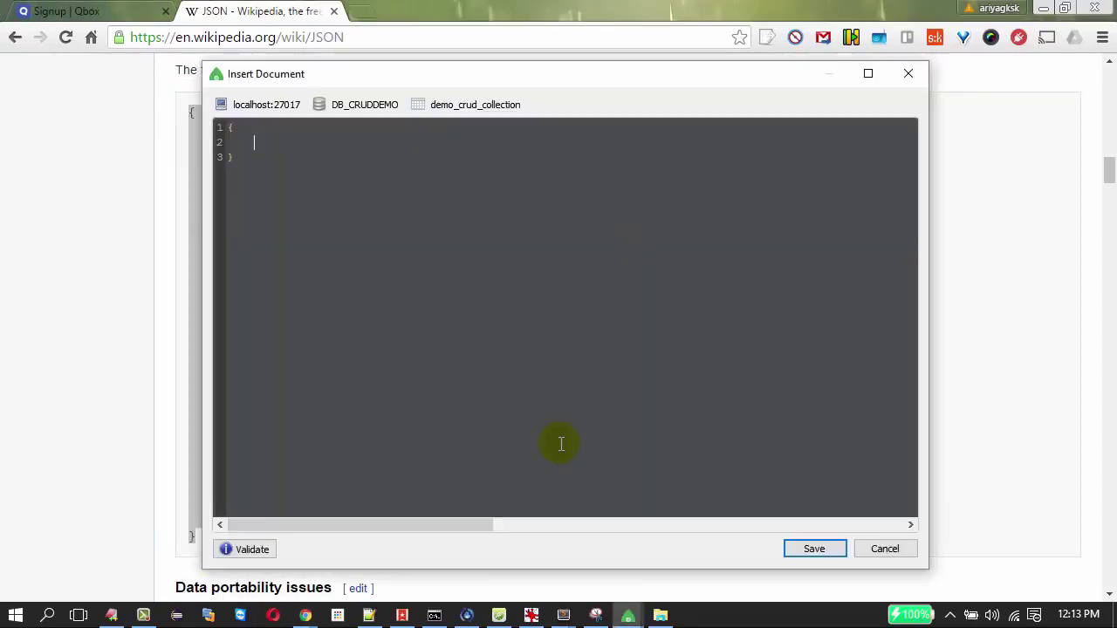
pyautogui.hotkey('ctrl', 'v')
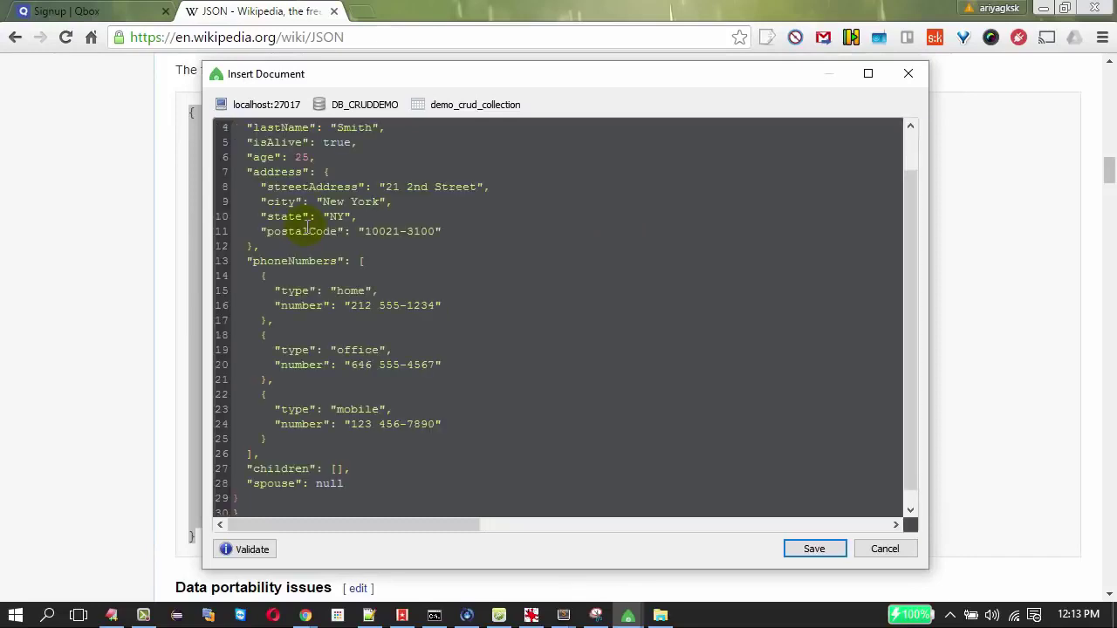
pyautogui.scroll(2, 337, 305)
pyautogui.scroll(-2, 289, 419)
pyautogui.scroll(1, 291, 469)
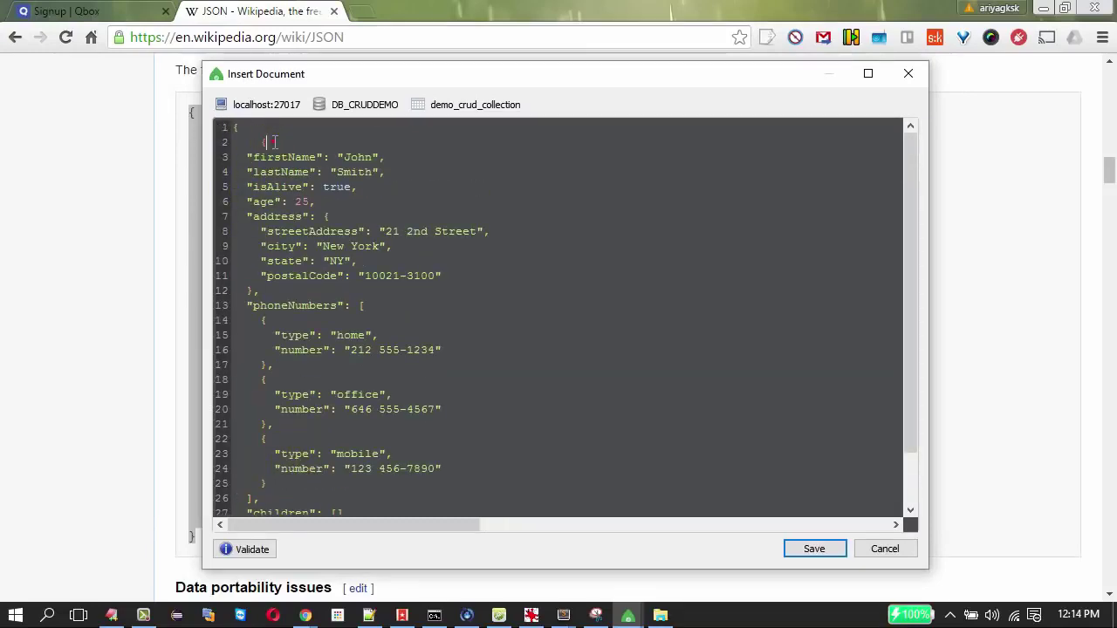
pyautogui.scroll(-2, 284, 288)
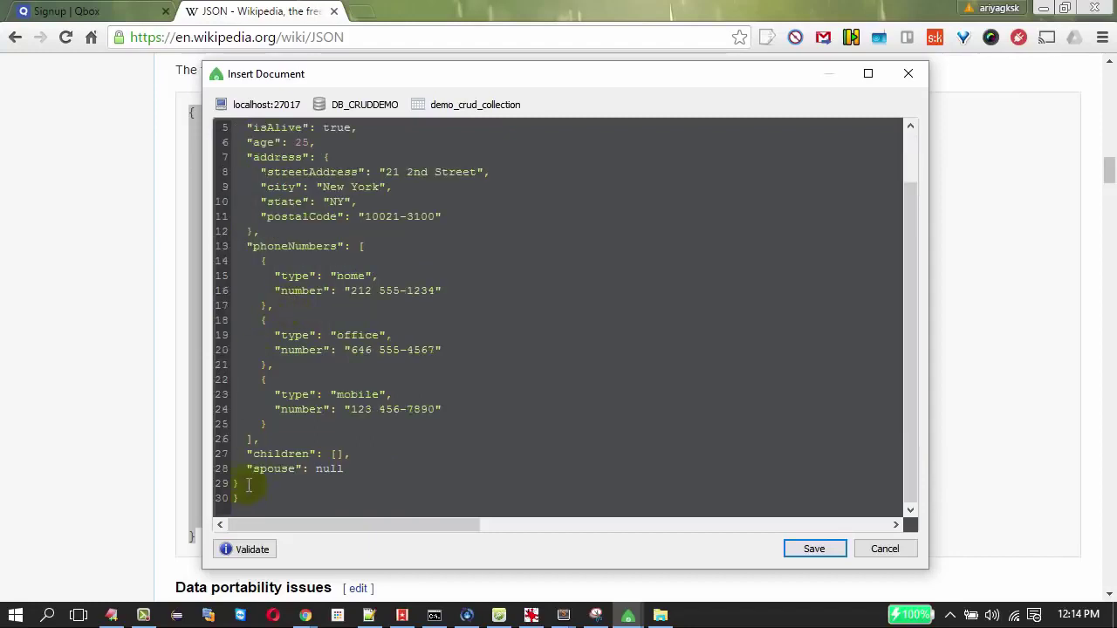
pyautogui.scroll(1, 351, 477)
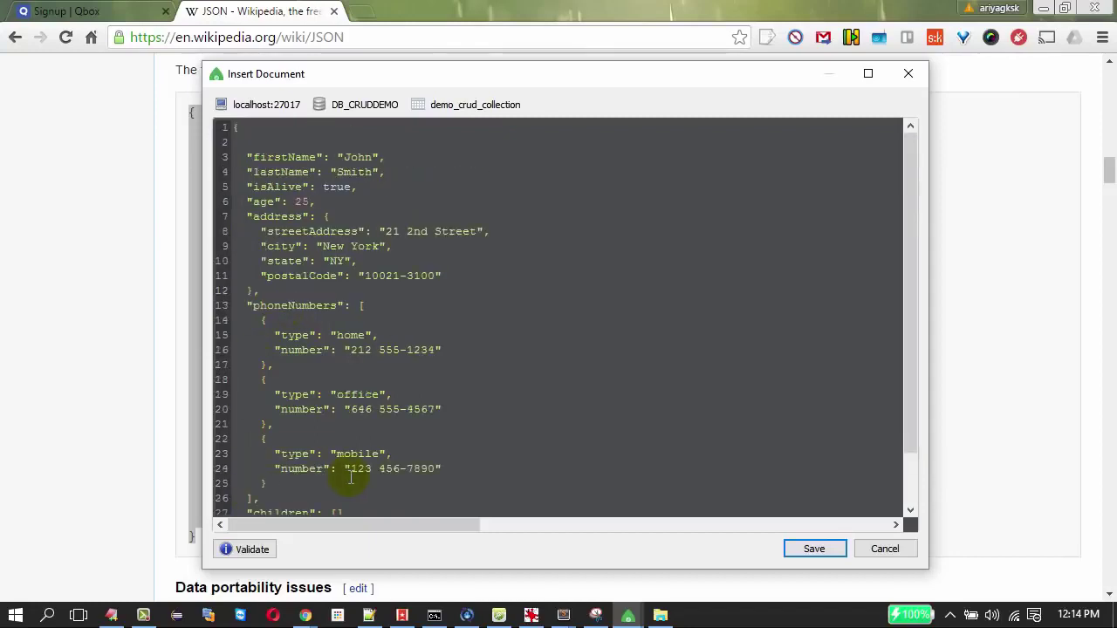
# Step: Validate the JSON, fixing the closing brace on line 12 until it passes
pyautogui.click(266, 550)
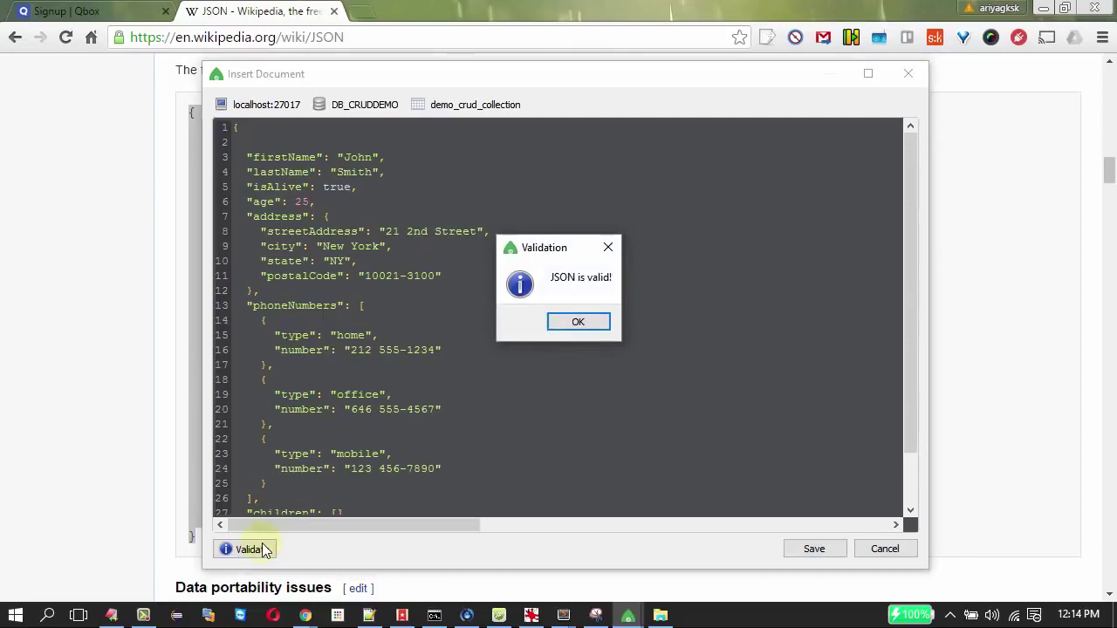
pyautogui.click(608, 250)
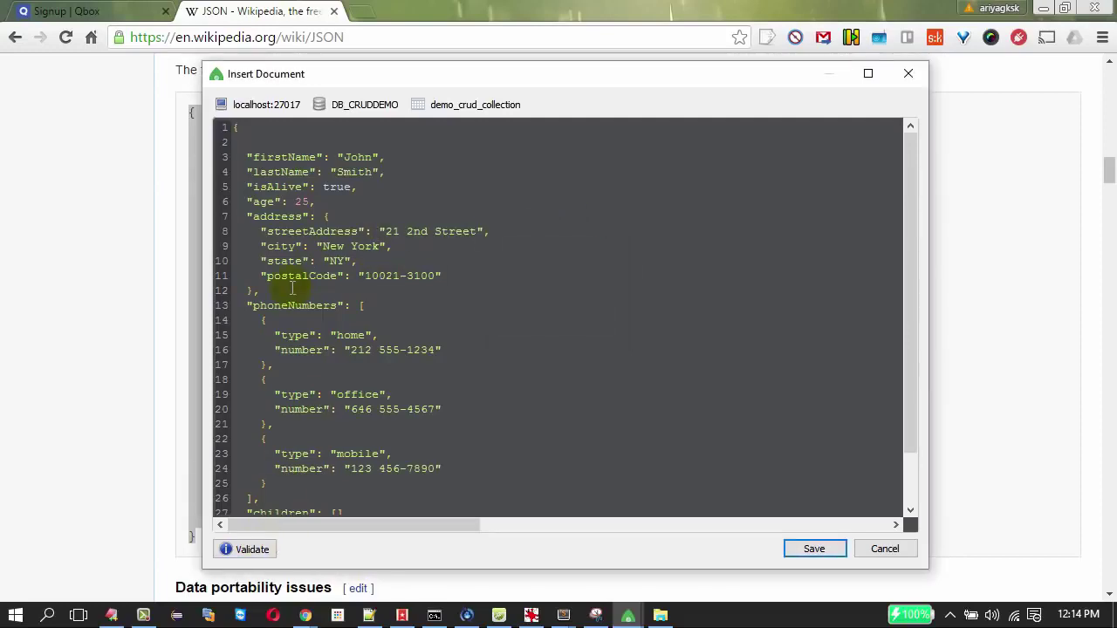
pyautogui.moveTo(293, 289); pyautogui.dragTo(220, 289)
pyautogui.press('BackSpace')
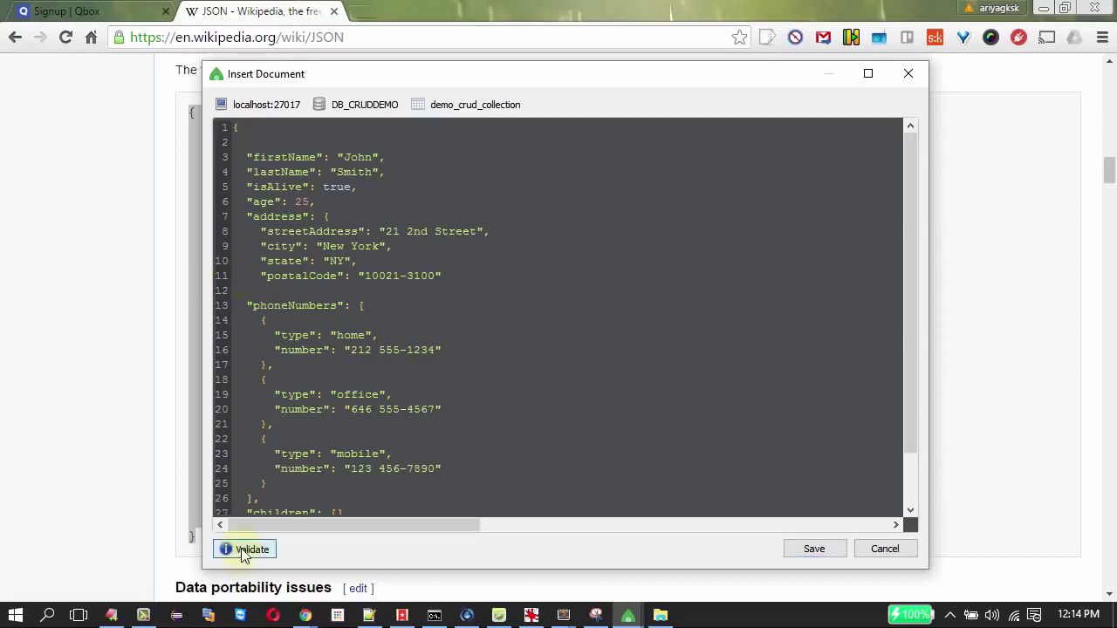
pyautogui.click(244, 553)
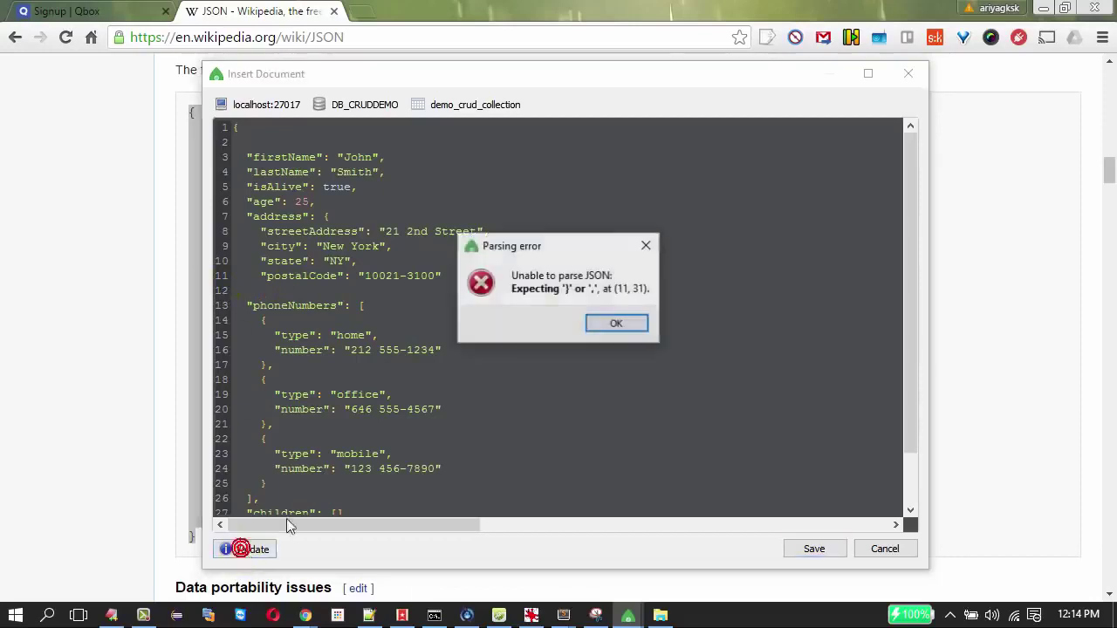
pyautogui.click(611, 331)
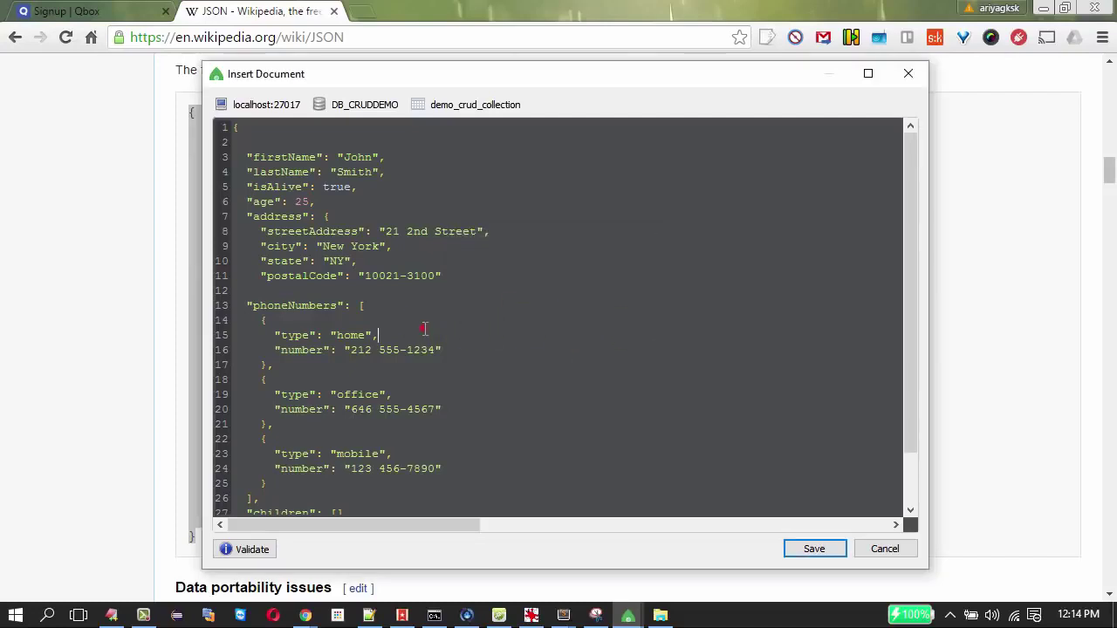
pyautogui.write('},')
pyautogui.click(235, 557)
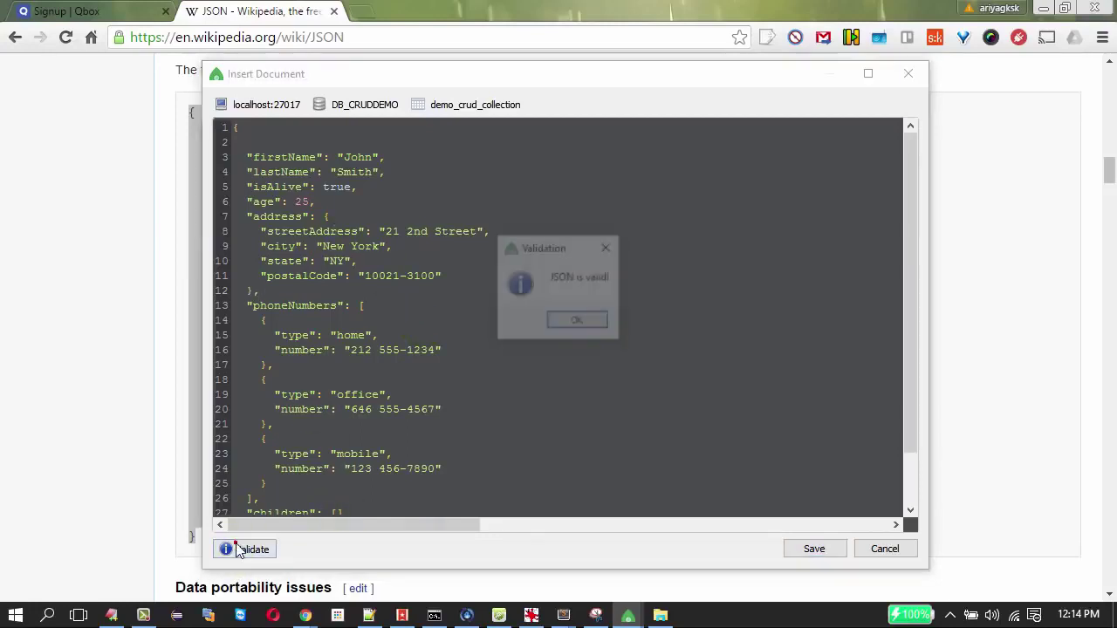
pyautogui.click(564, 325)
pyautogui.click(675, 371)
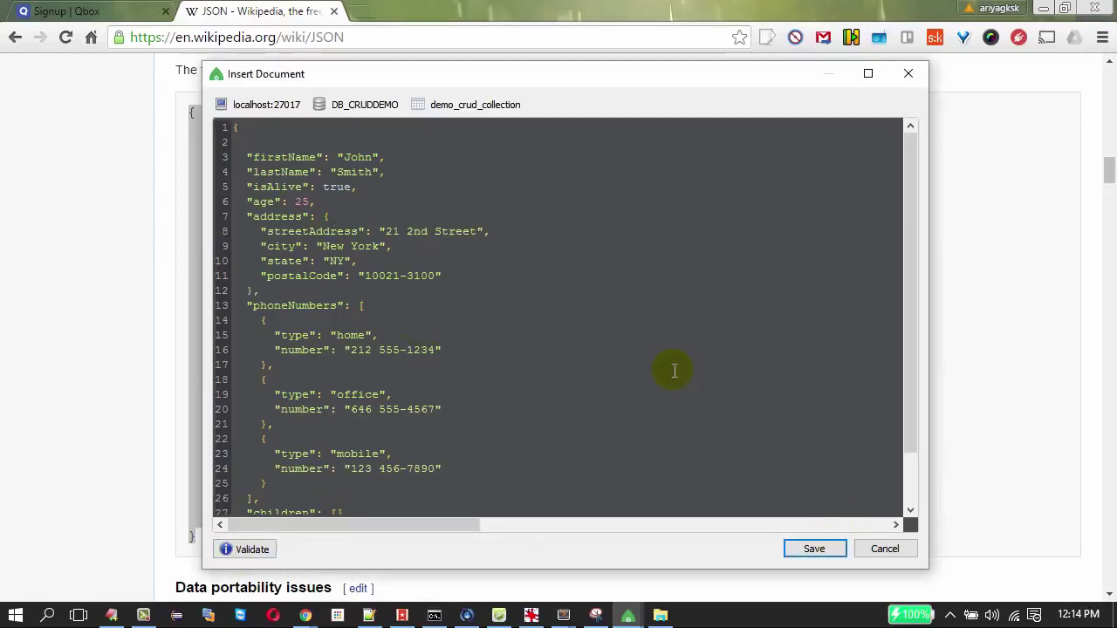
# Step: Save the person document and view the collection's documents in table, then text mode
pyautogui.click(819, 557)
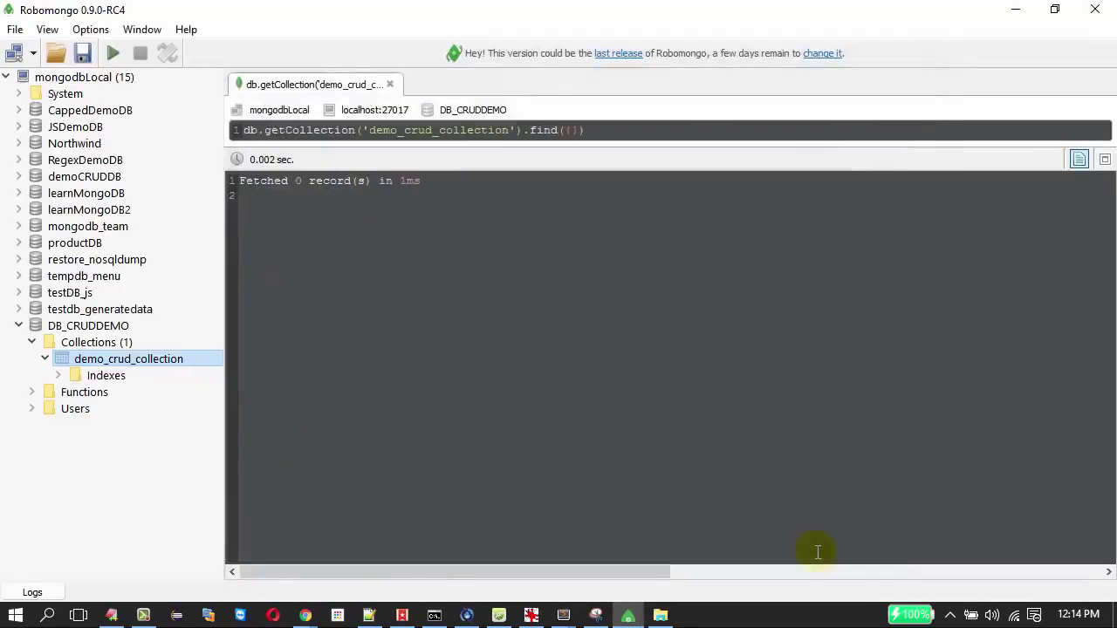
pyautogui.rightClick(174, 367)
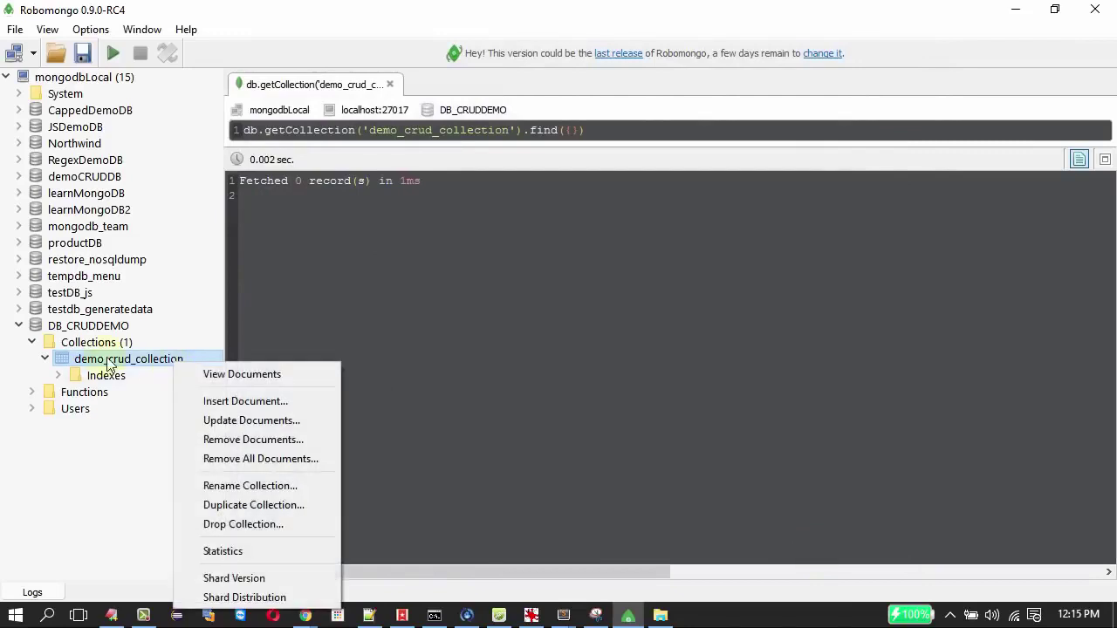
pyautogui.click(223, 375)
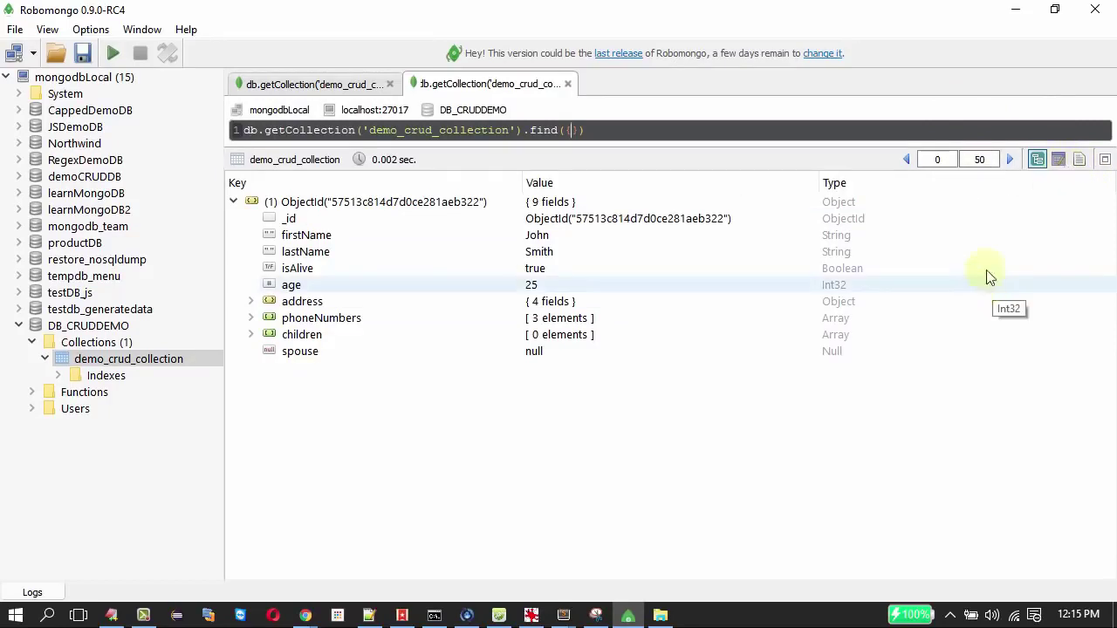
pyautogui.click(1060, 159)
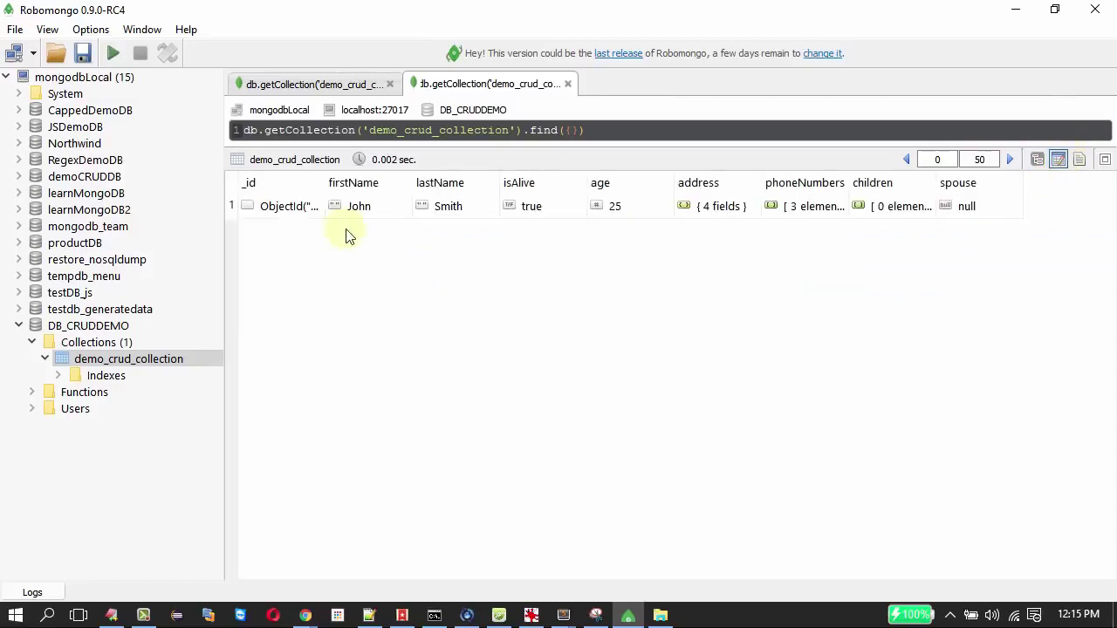
pyautogui.click(1079, 160)
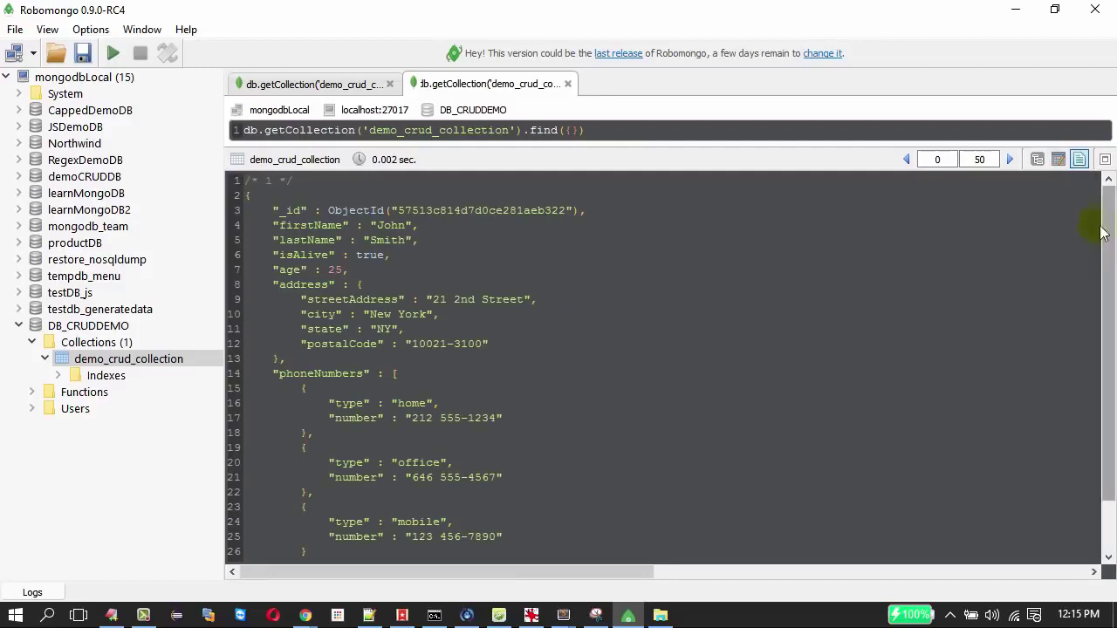
# Step: Inspect the saved document's auto-generated ObjectId _id field
pyautogui.moveTo(1105, 223)
pyautogui.mouseDown()
pyautogui.moveTo(1102, 330)
pyautogui.moveTo(1113, 208)
pyautogui.moveTo(1109, 244)
pyautogui.mouseUp()
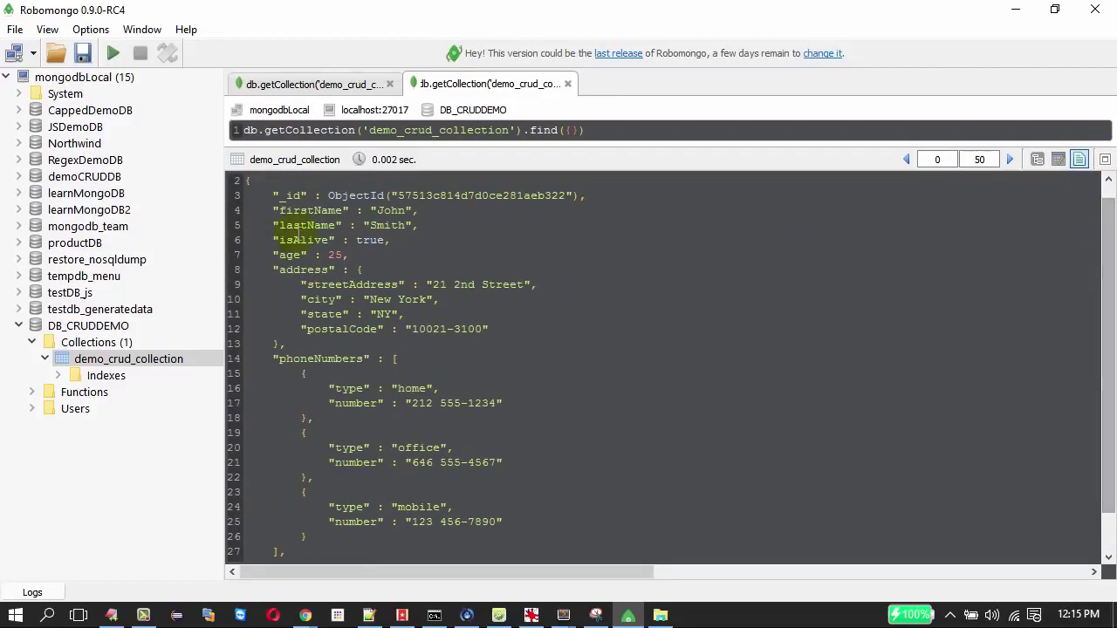
pyautogui.moveTo(266, 196); pyautogui.dragTo(593, 196)
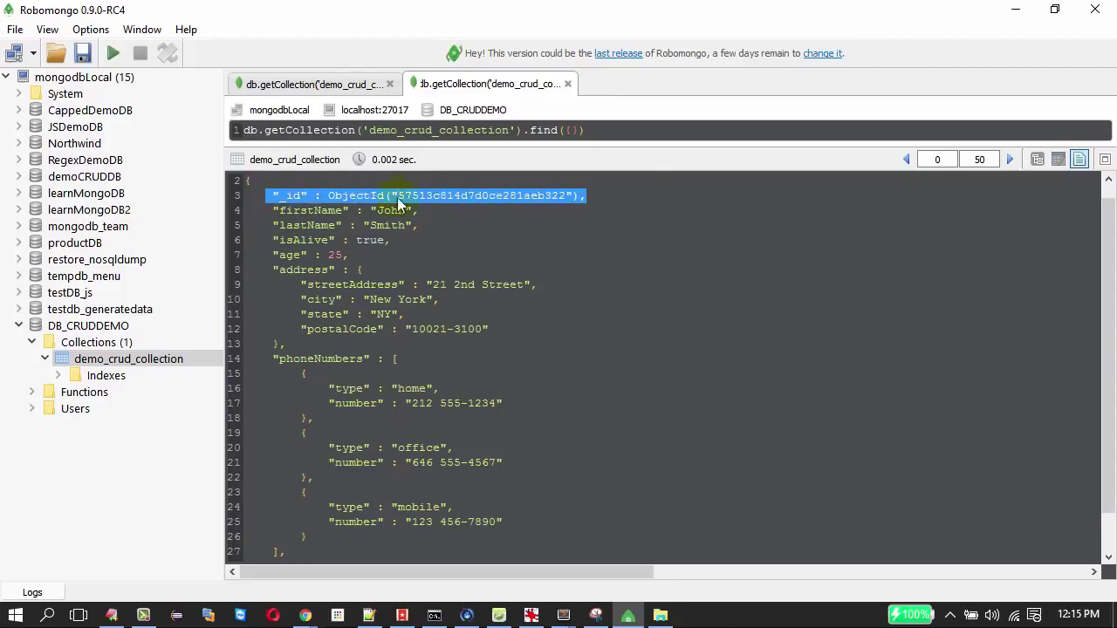
pyautogui.click(296, 200)
pyautogui.doubleClick(296, 197)
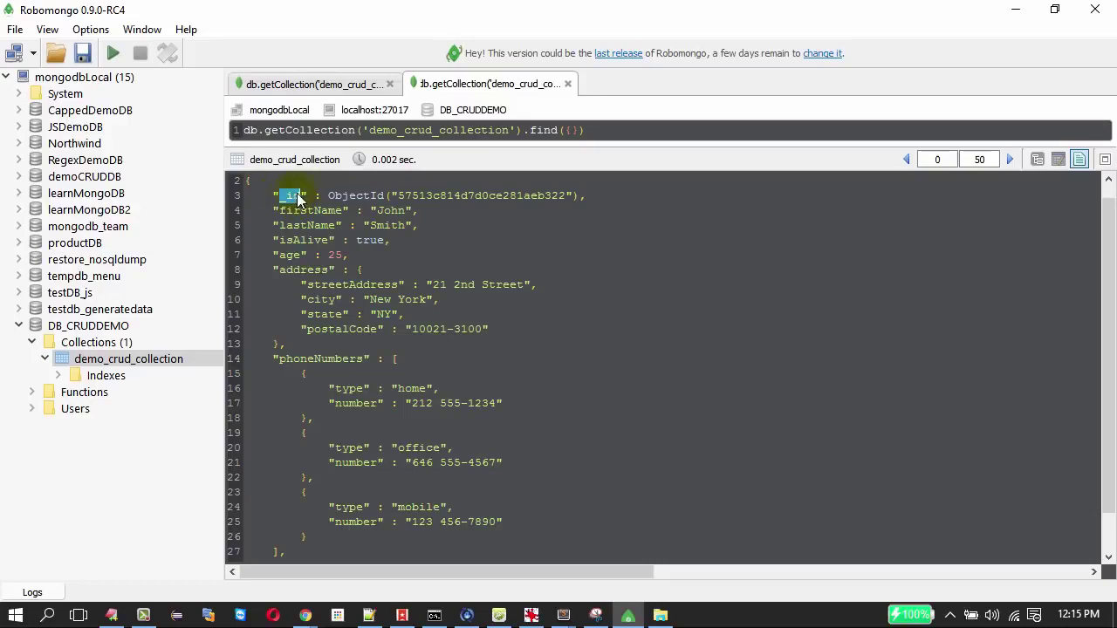
pyautogui.moveTo(304, 186); pyautogui.dragTo(259, 194)
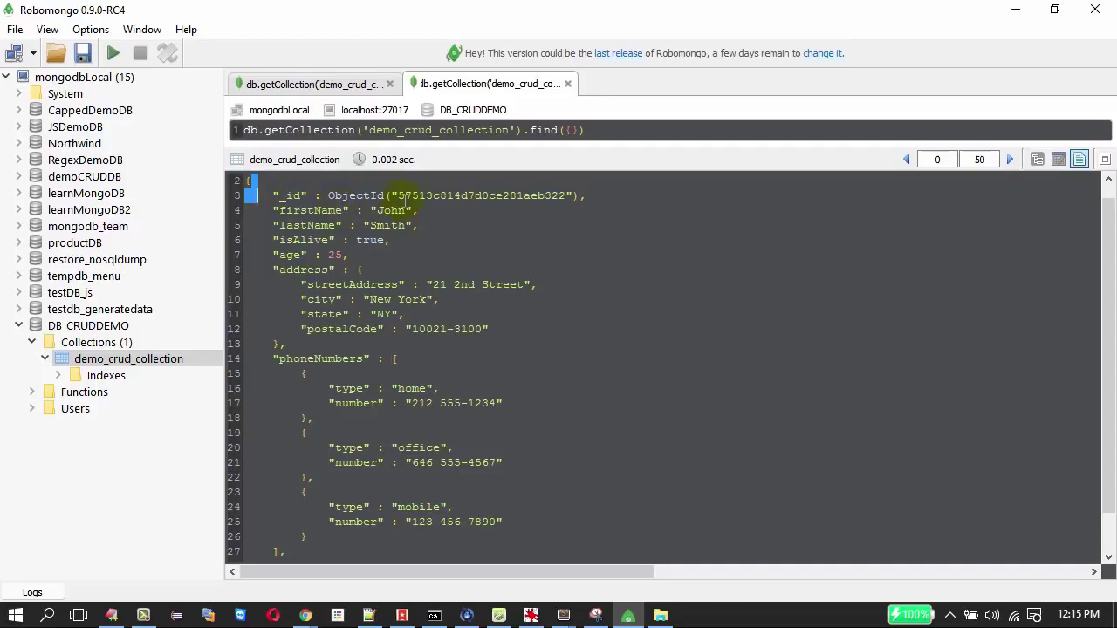
pyautogui.moveTo(400, 196); pyautogui.dragTo(568, 200)
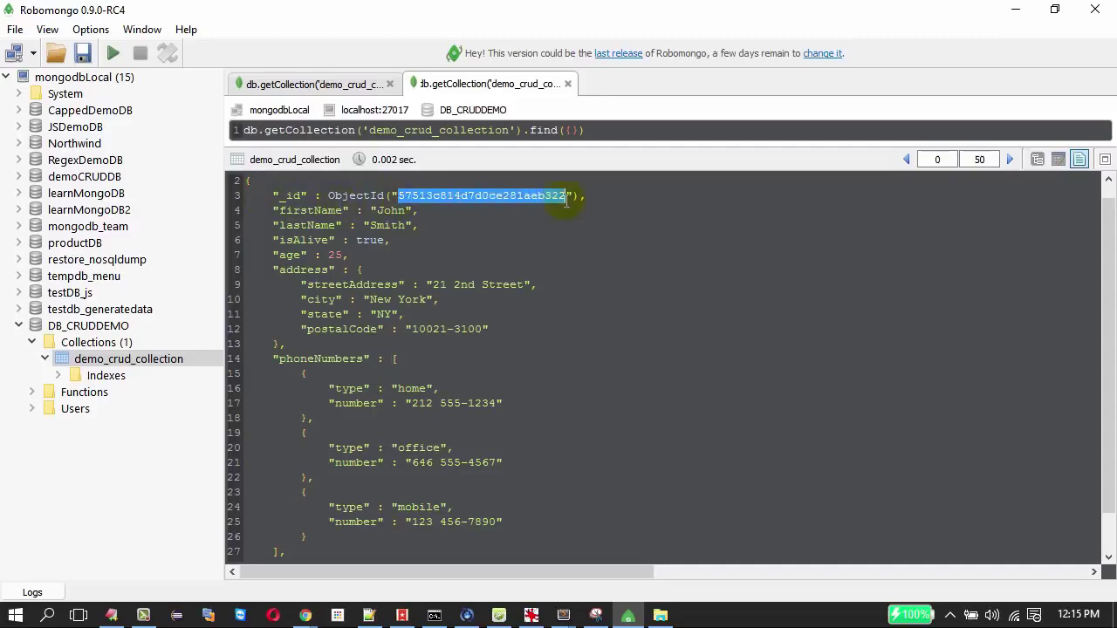
pyautogui.doubleClick(499, 203)
pyautogui.scroll(1, 499, 203)
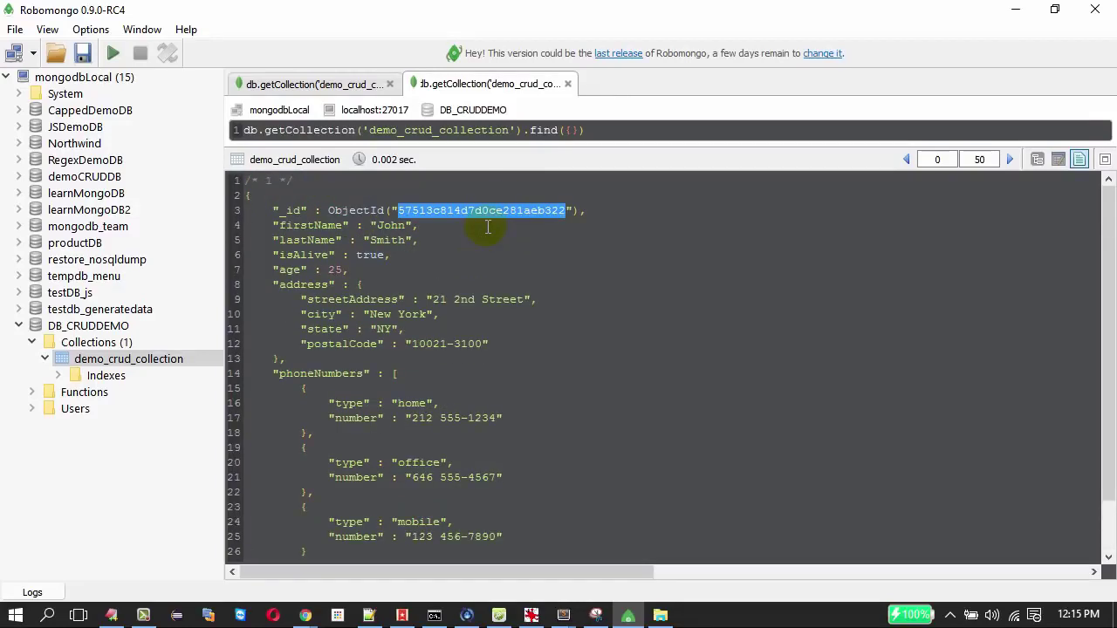
pyautogui.click(466, 235)
pyautogui.click(165, 358)
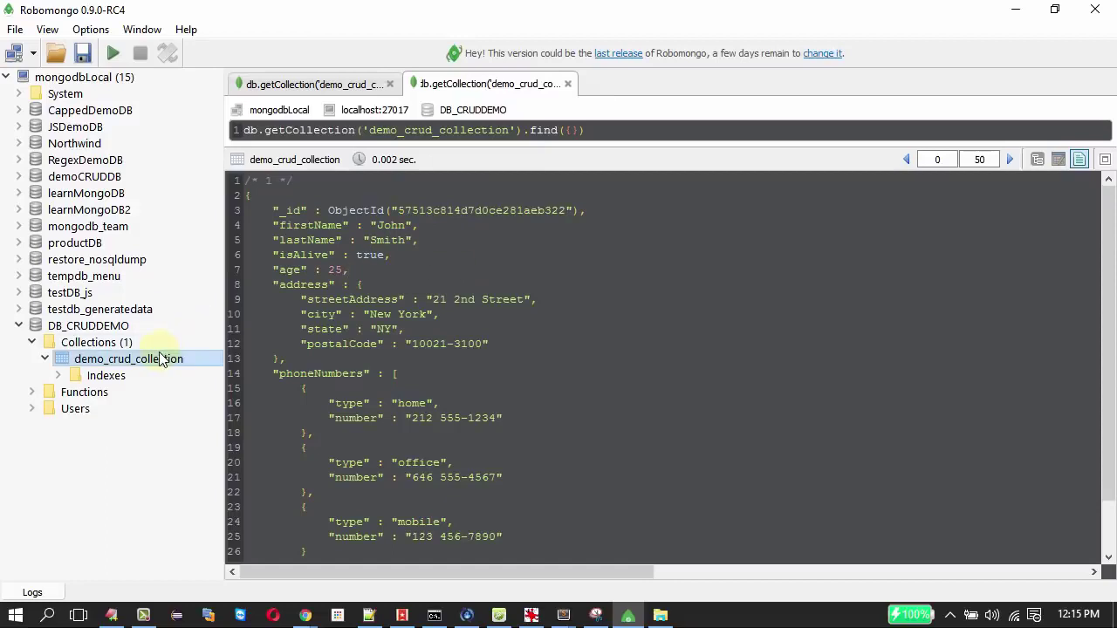
# Step: Insert a new document from the pasted person JSON, deleting address through spouse
pyautogui.rightClick(159, 359)
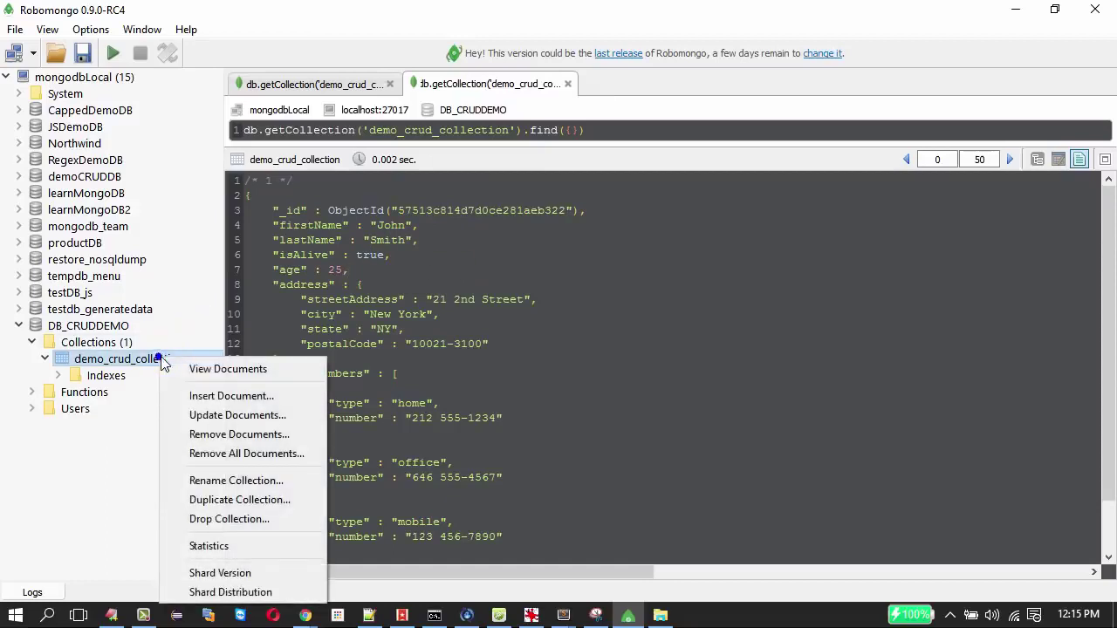
pyautogui.click(208, 400)
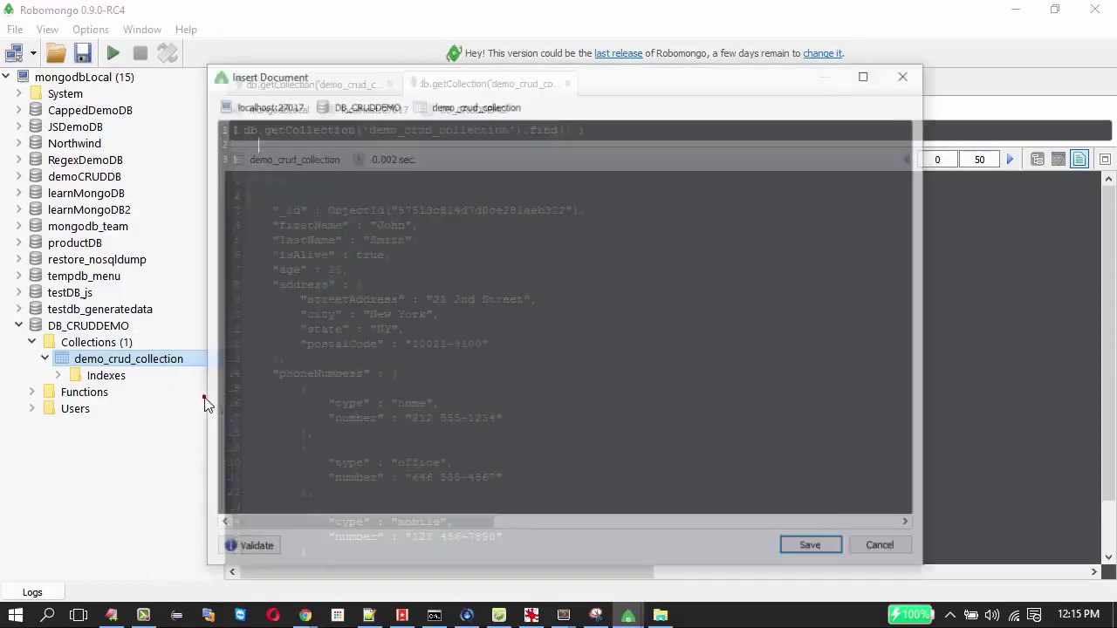
pyautogui.hotkey('ctrl', 'v')
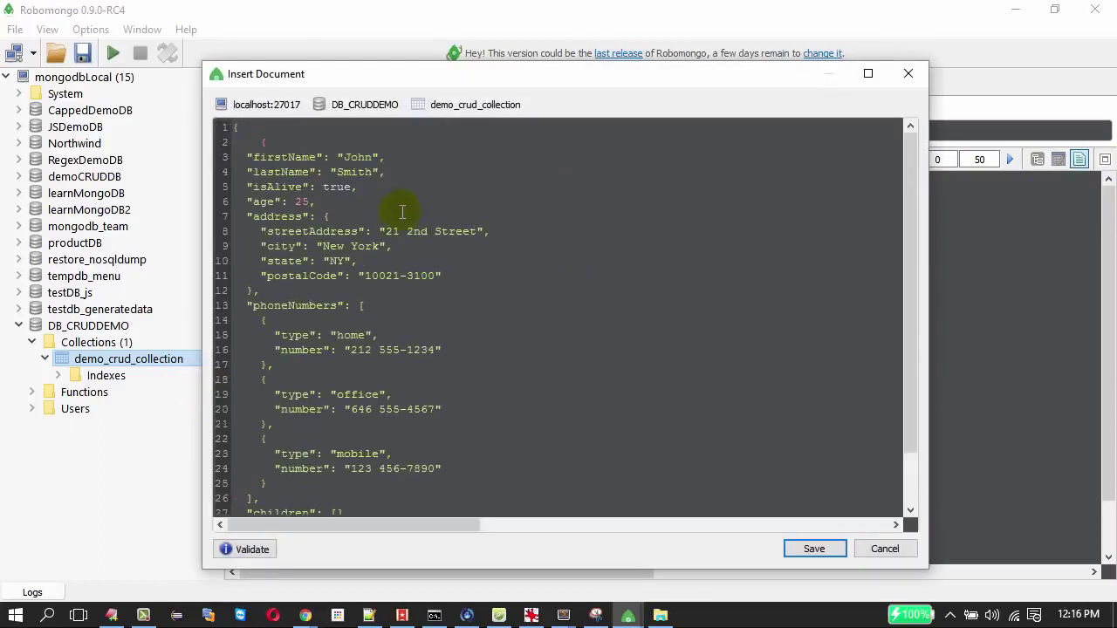
pyautogui.scroll(-1, 405, 210)
pyautogui.moveTo(248, 172); pyautogui.dragTo(373, 472)
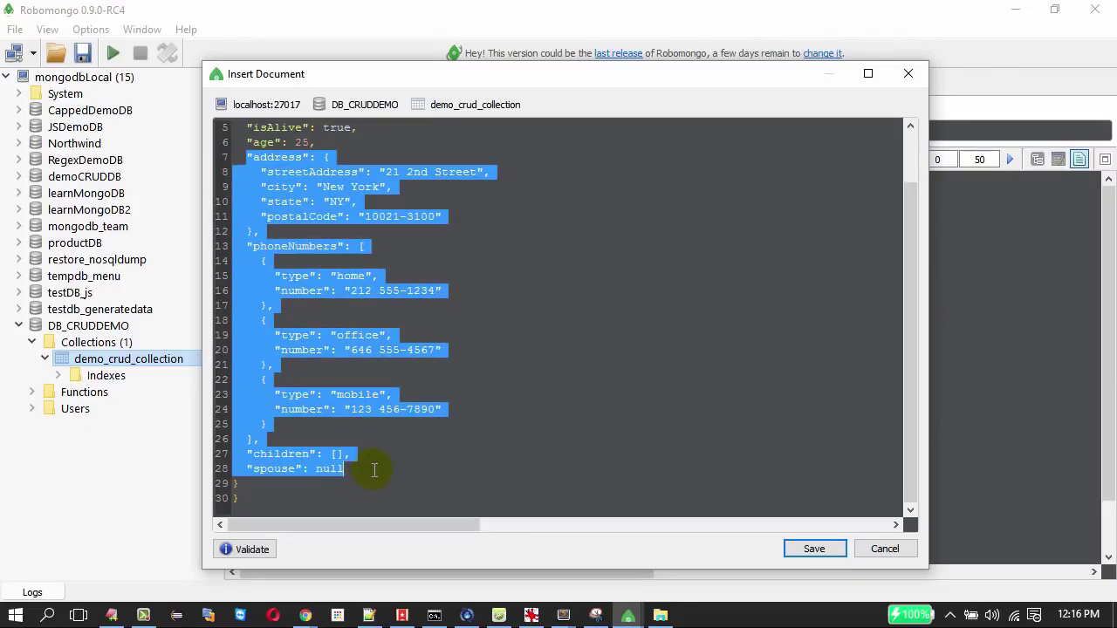
pyautogui.press('Delete')
# Step: Add pancardnumber and EID fields with their ID values below age
pyautogui.click(346, 200)
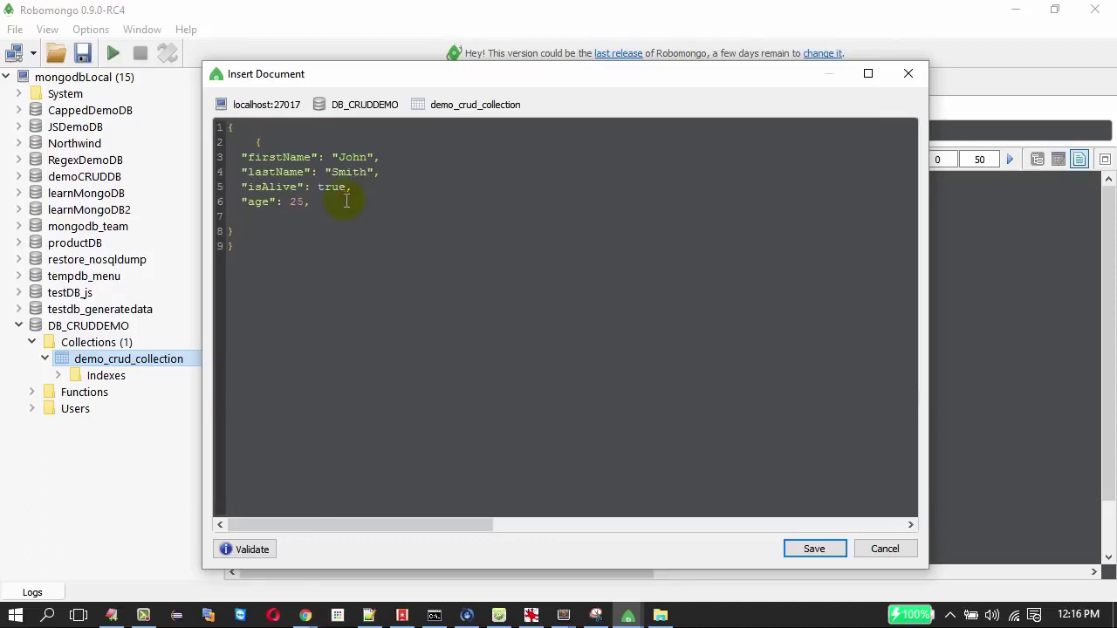
pyautogui.click(239, 218)
pyautogui.write('""')
pyautogui.write('panc')
pyautogui.write('ardnumbe')
pyautogui.write('r')
pyautogui.click(363, 217)
pyautogui.write(':""')
pyautogui.write('XCDGDJJ",')
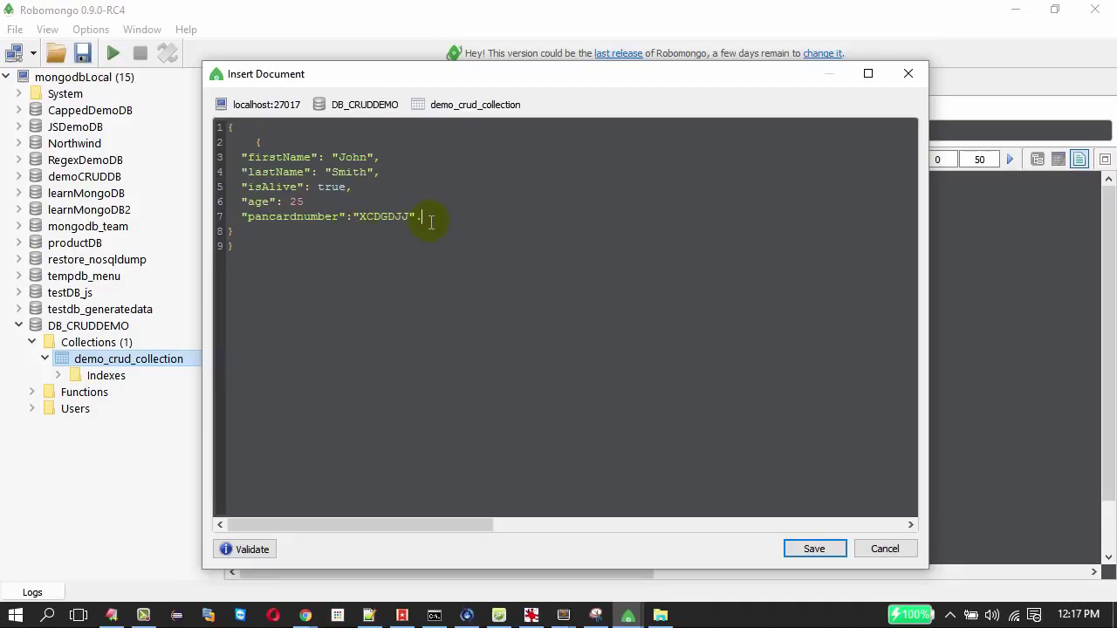
pyautogui.press('Return')
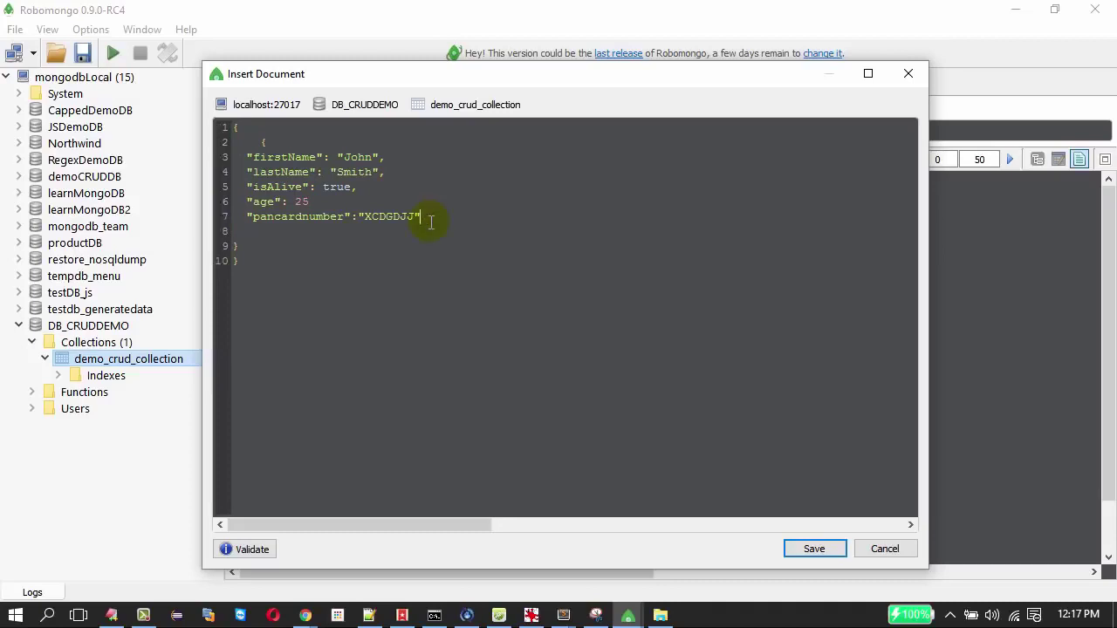
pyautogui.press('Return')
pyautogui.write('""')
pyautogui.write('EID')
pyautogui.write(':')
pyautogui.write('"7jhjgr')
# Step: Remove the extra brace, validate the JSON and save the document
pyautogui.hotkey('ctrl', 's')
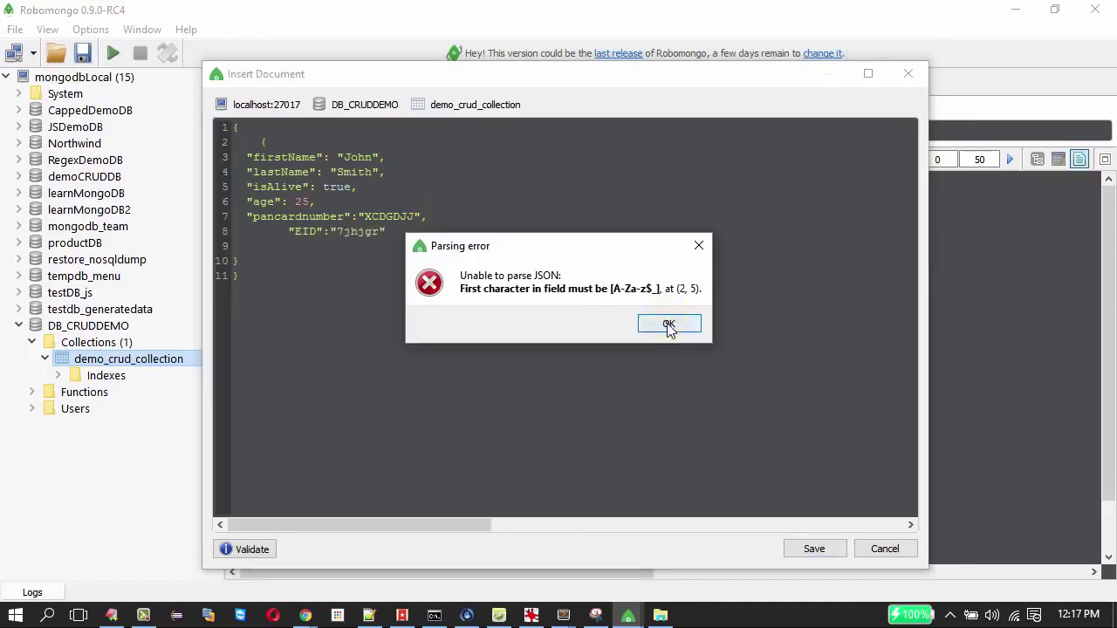
pyautogui.click(668, 326)
pyautogui.click(285, 144)
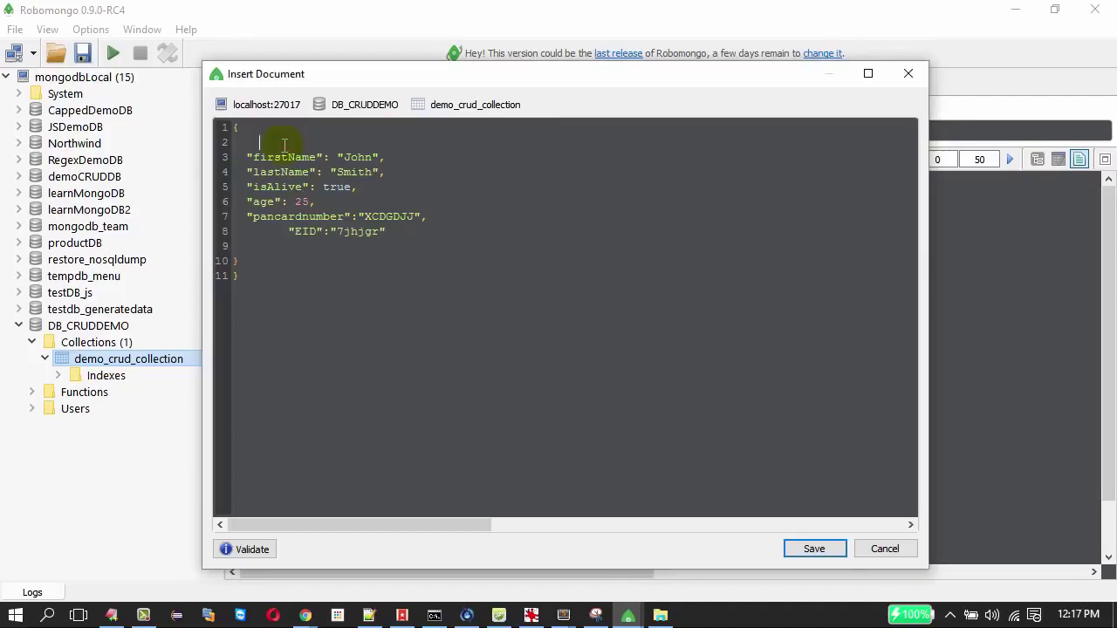
pyautogui.click(244, 260)
pyautogui.press('BackSpace')
pyautogui.click(260, 543)
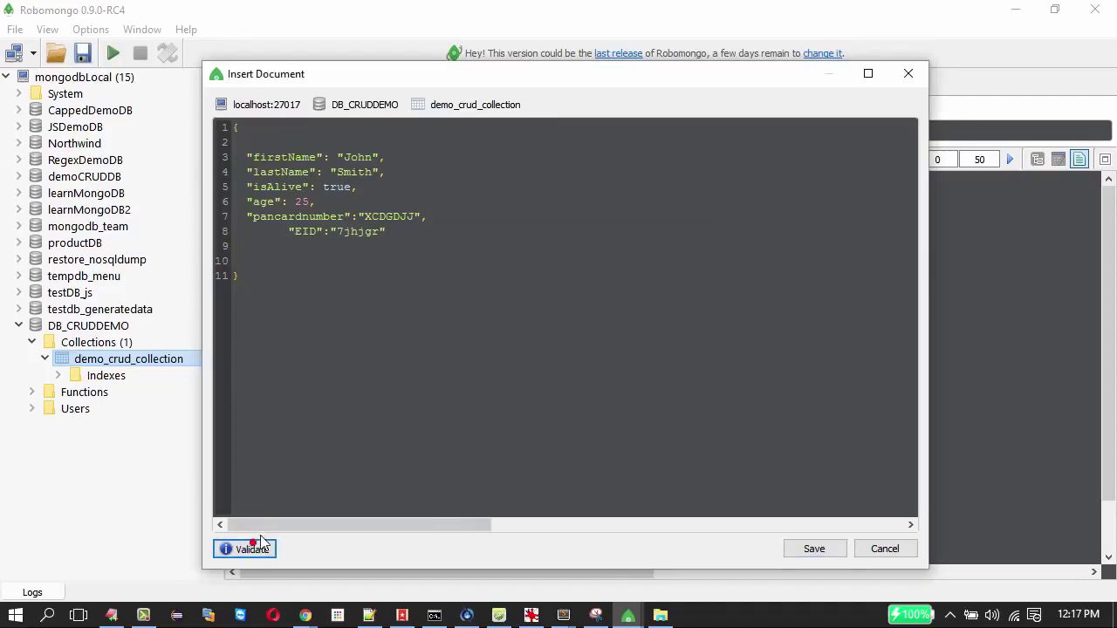
pyautogui.click(258, 549)
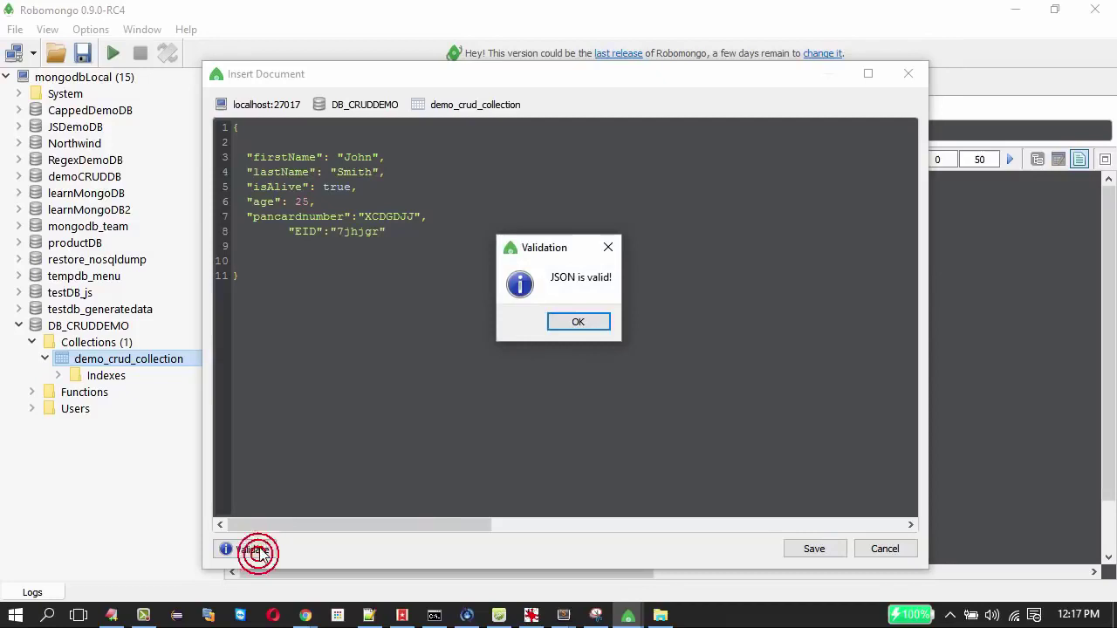
pyautogui.click(576, 323)
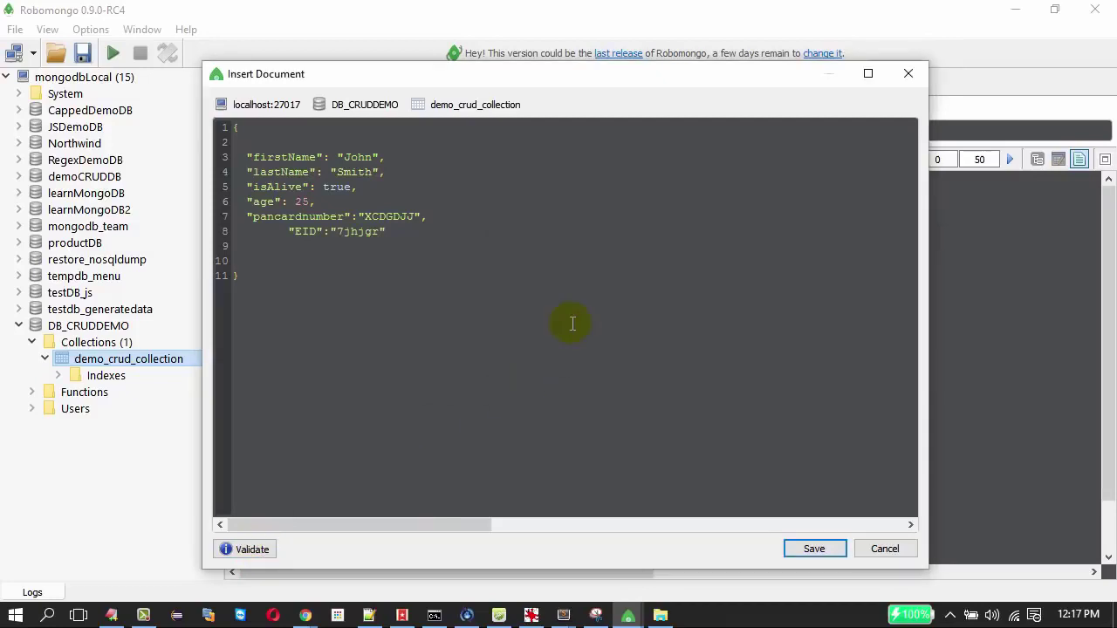
pyautogui.click(829, 550)
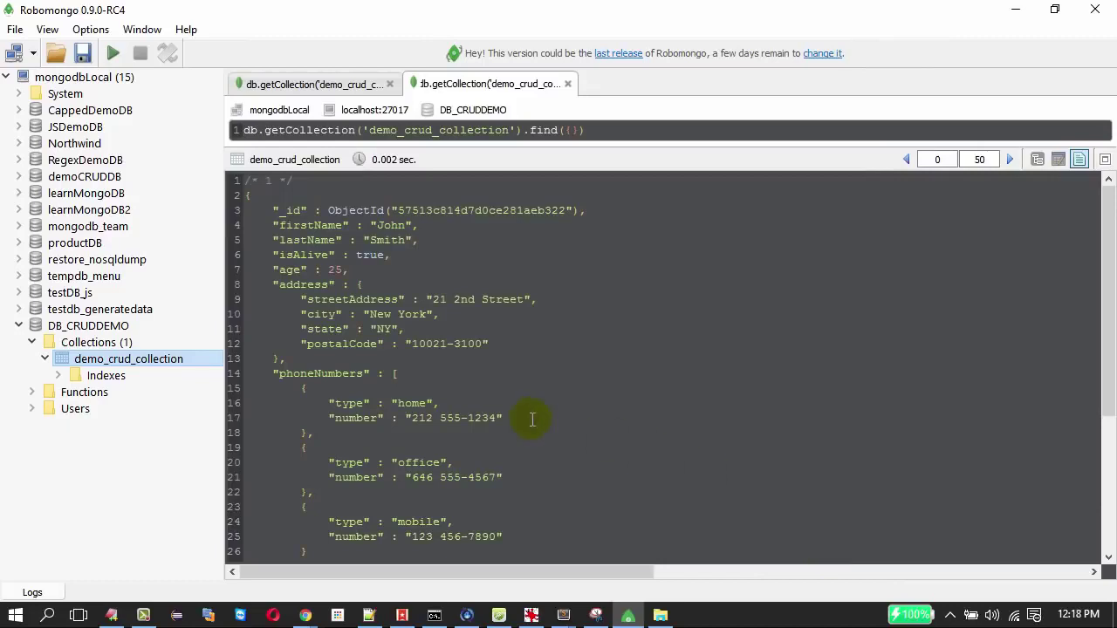
# Step: List demo_crud_collection's documents in a new tab, switching from table to text mode
pyautogui.rightClick(153, 354)
pyautogui.click(194, 370)
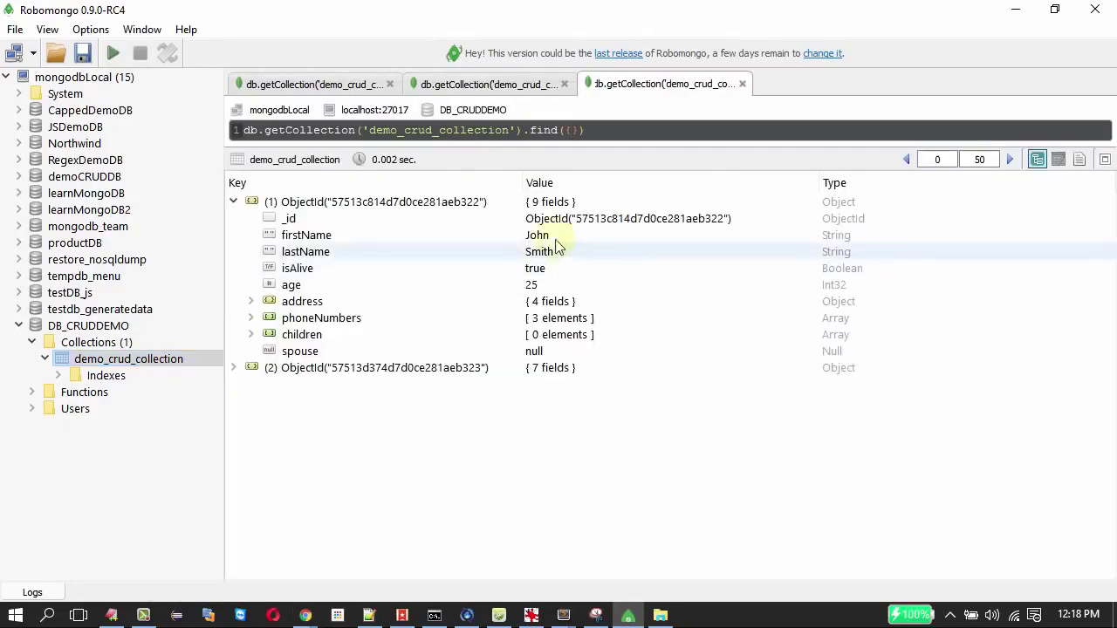
pyautogui.click(266, 370)
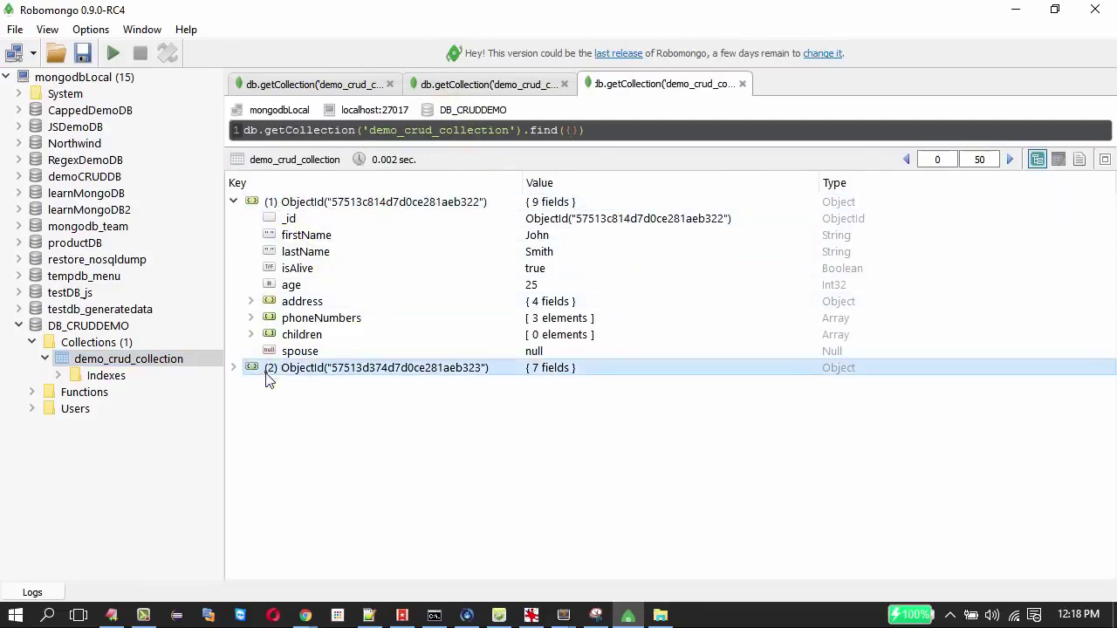
pyautogui.click(1057, 159)
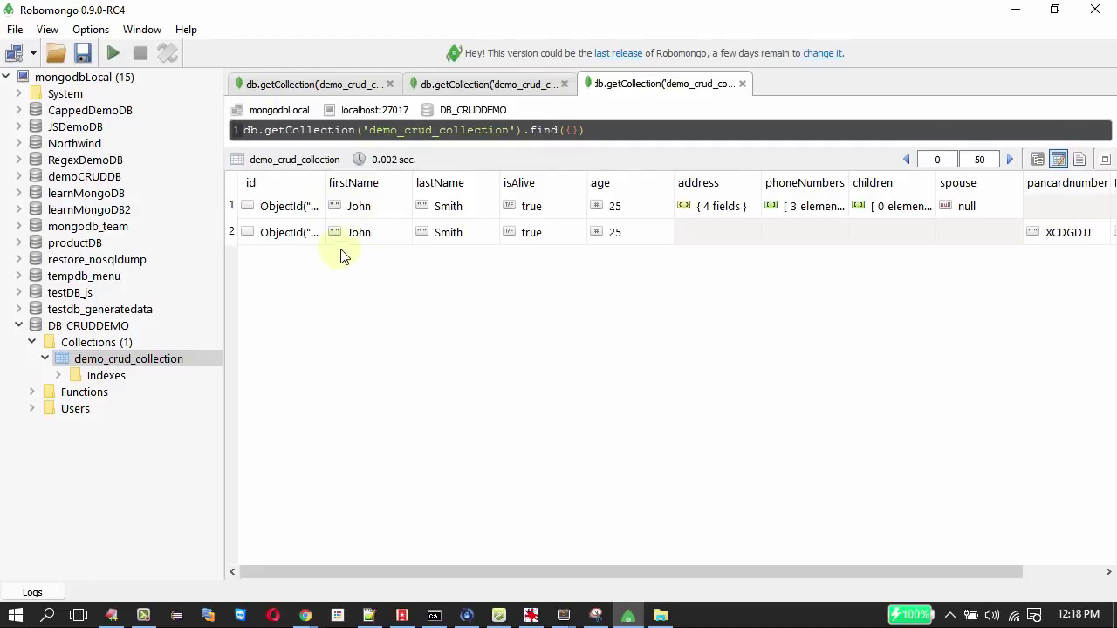
pyautogui.click(1080, 158)
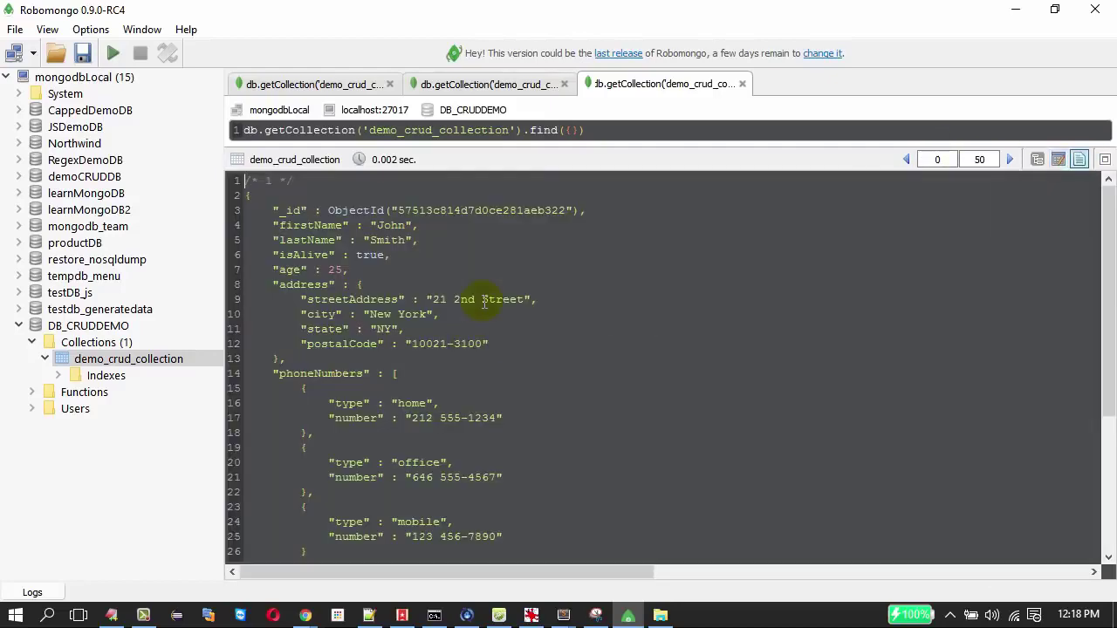
# Step: Scroll through both documents' JSON text, then switch to the presentation slides
pyautogui.scroll(-5, 484, 301)
pyautogui.scroll(4, 463, 323)
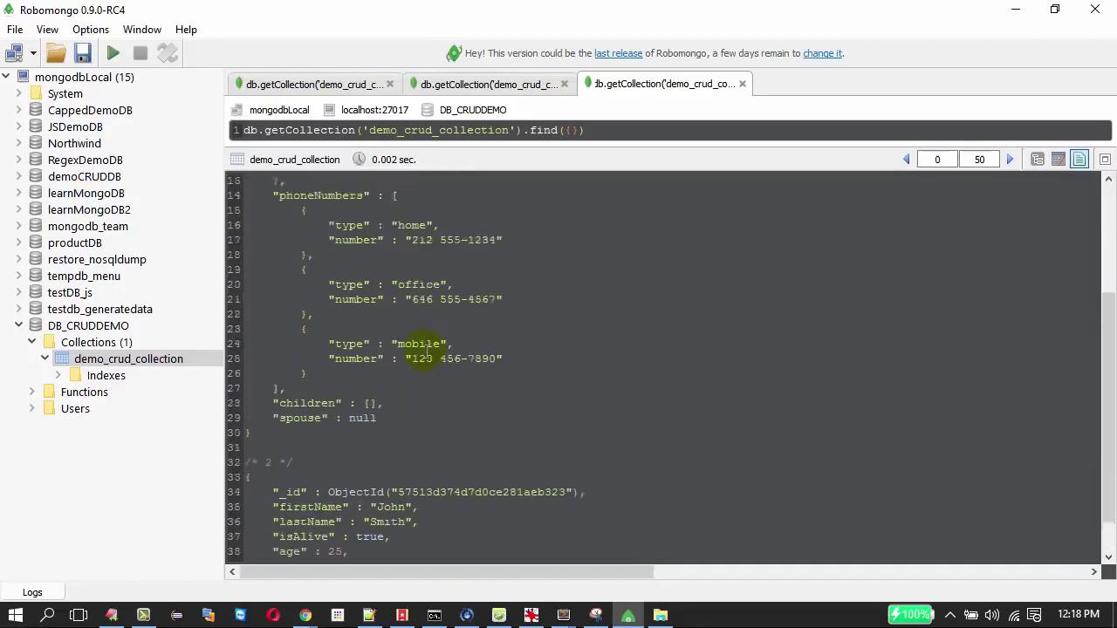
pyautogui.scroll(-4, 427, 341)
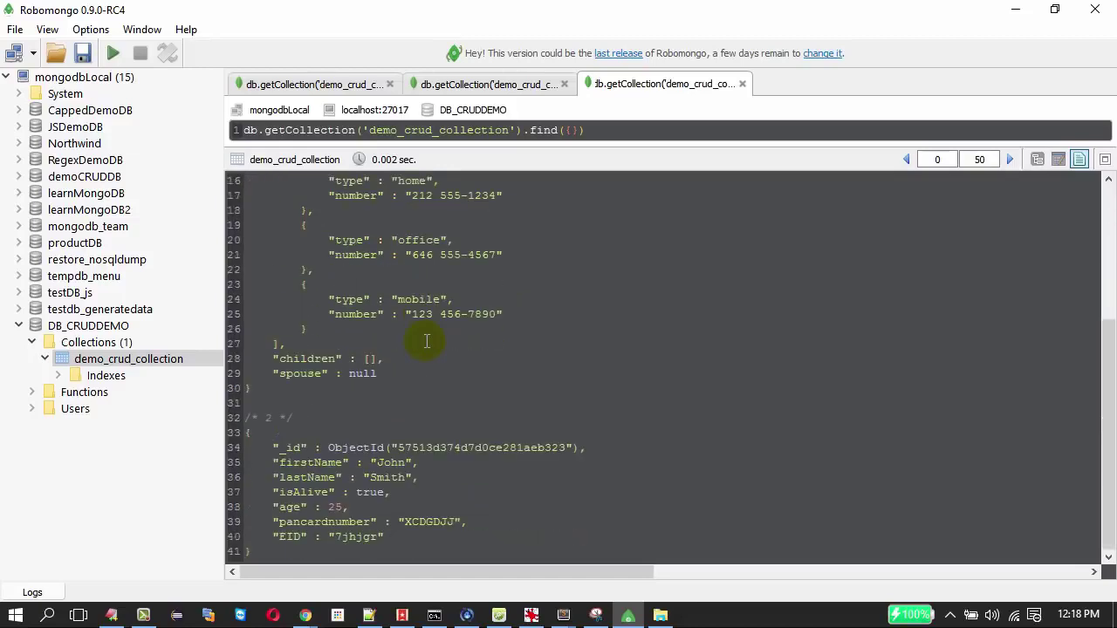
pyautogui.scroll(3, 426, 341)
pyautogui.scroll(2, 426, 338)
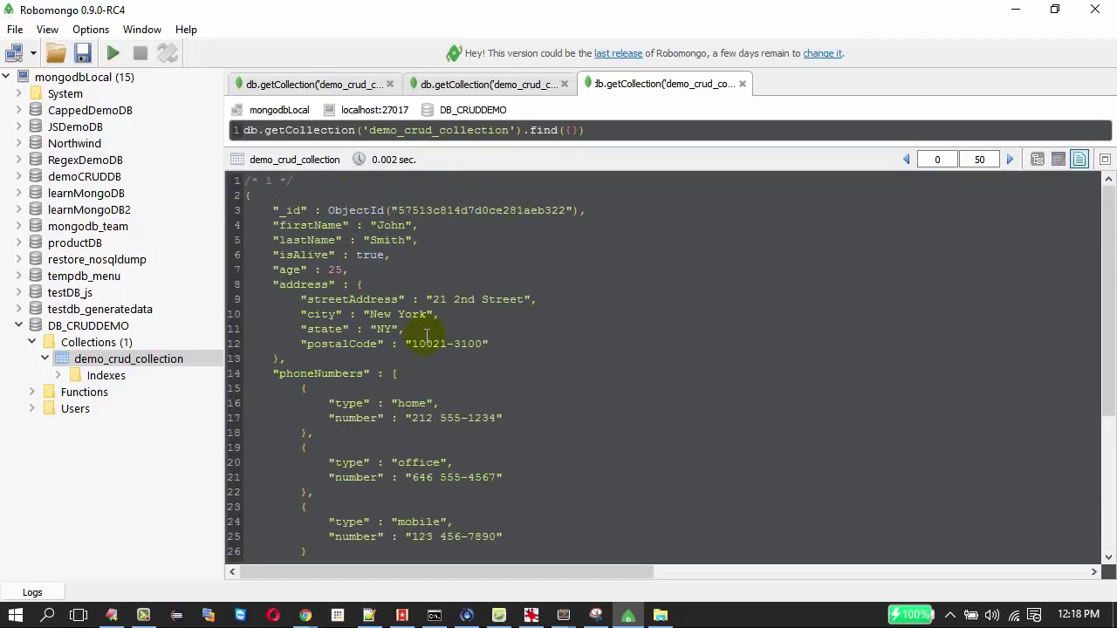
pyautogui.scroll(-5, 426, 337)
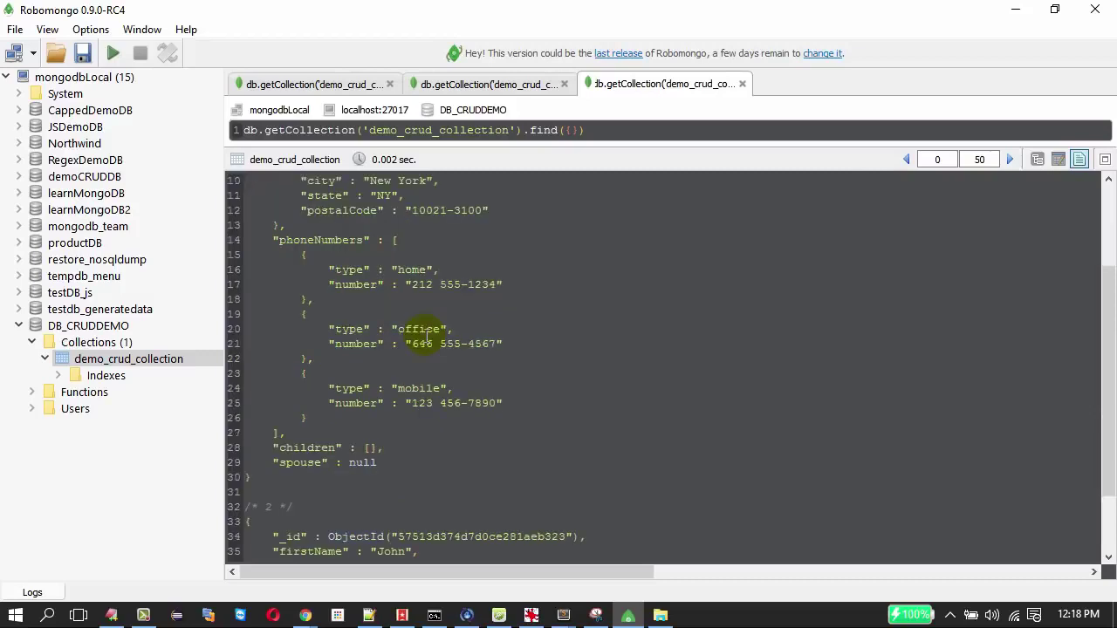
pyautogui.keyDown('shift'); pyautogui.click(434, 534); pyautogui.keyUp('shift')
pyautogui.moveTo(384, 359); pyautogui.dragTo(249, 417)
pyautogui.click(462, 410)
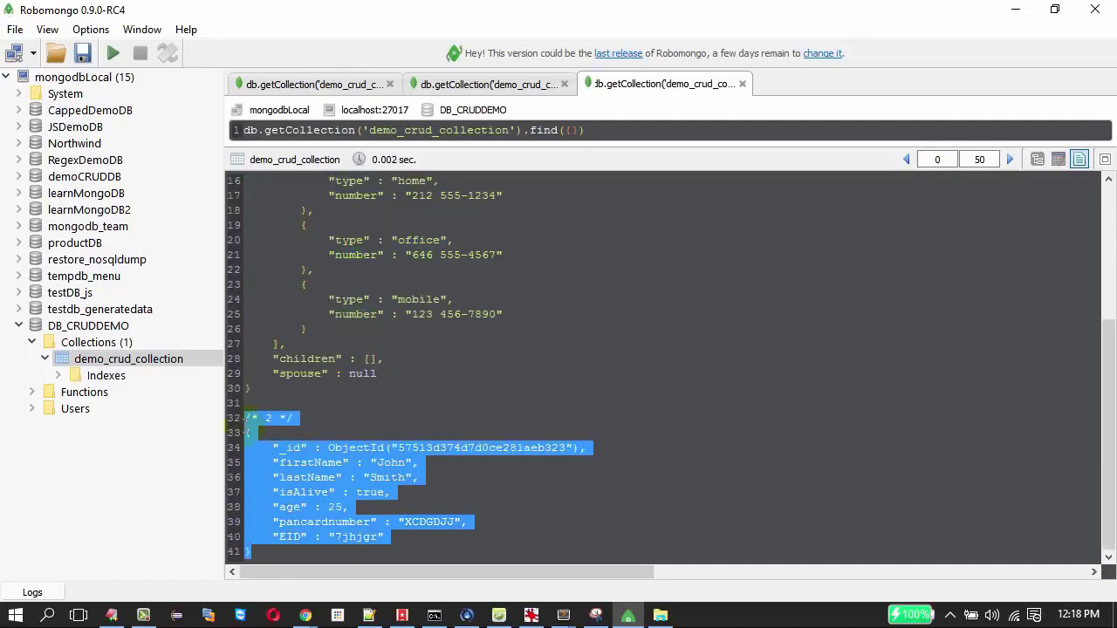
pyautogui.click(375, 439)
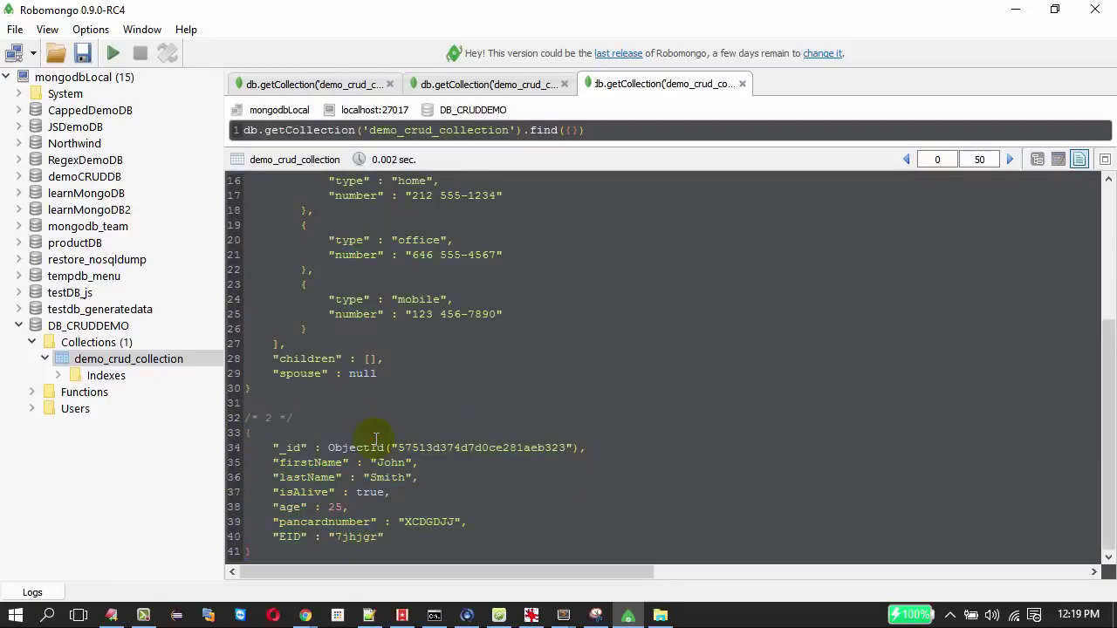
pyautogui.scroll(5, 611, 423)
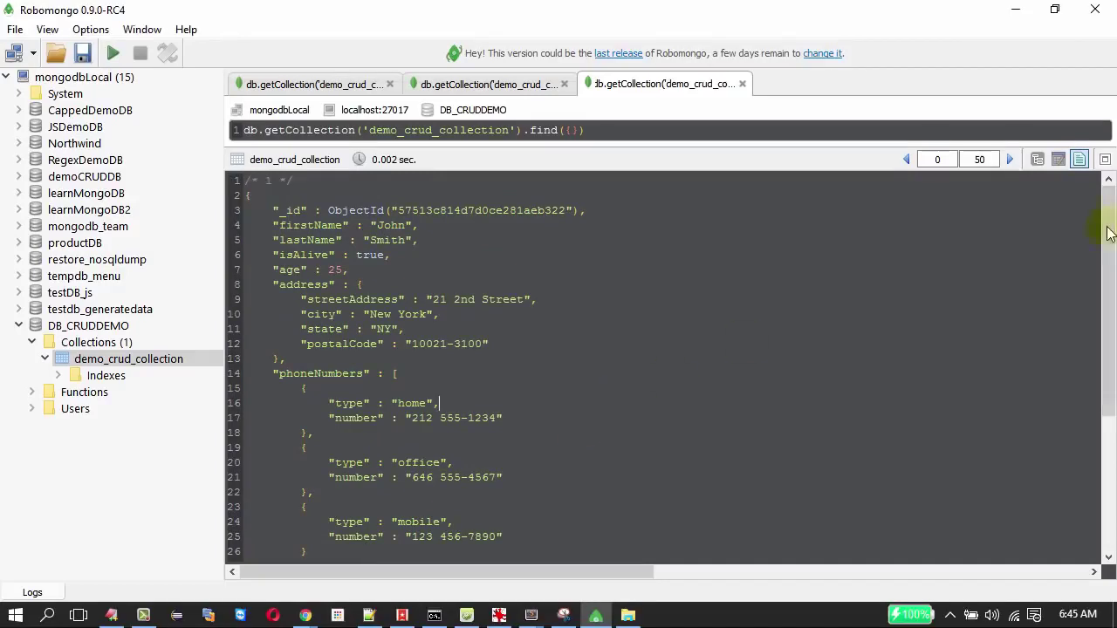
pyautogui.moveTo(1110, 233); pyautogui.dragTo(736, 230)
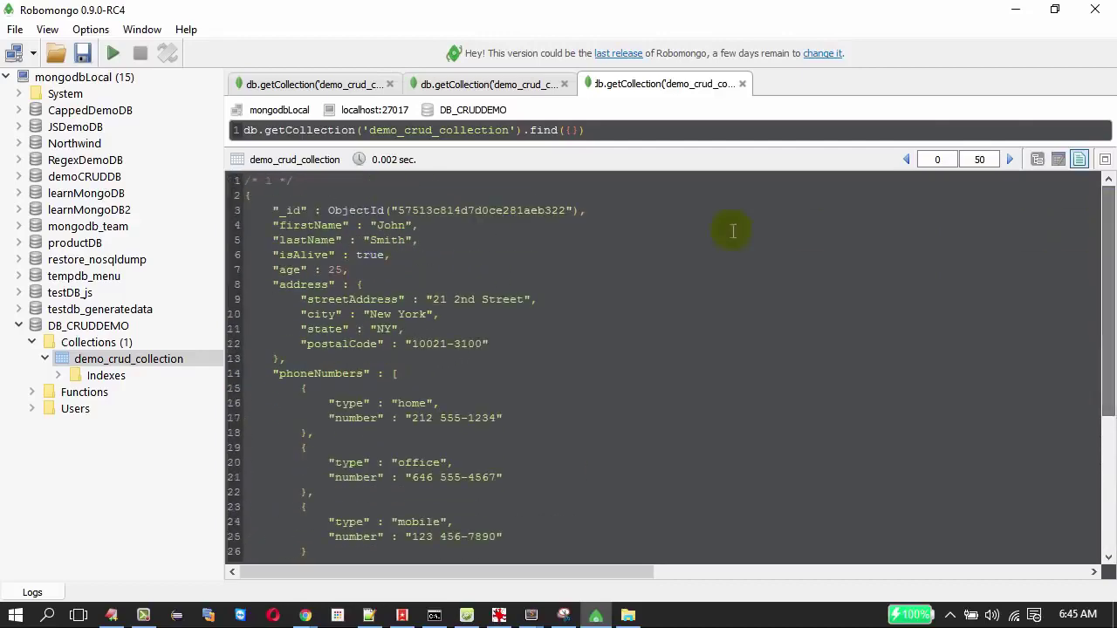
pyautogui.click(305, 314)
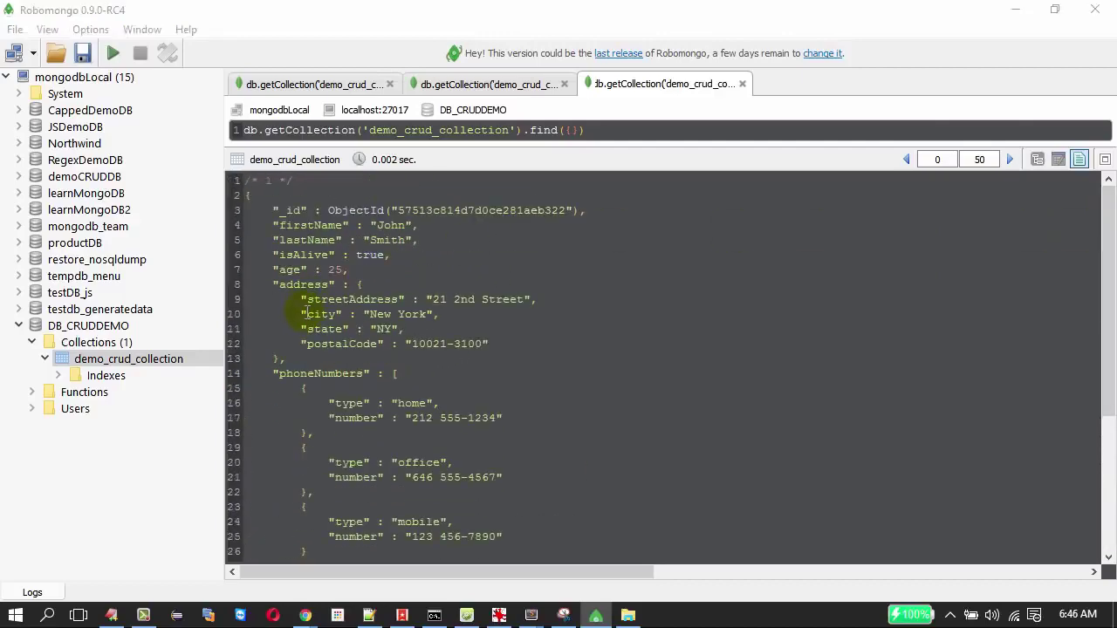
pyautogui.hotkey('alt', 'Tab')
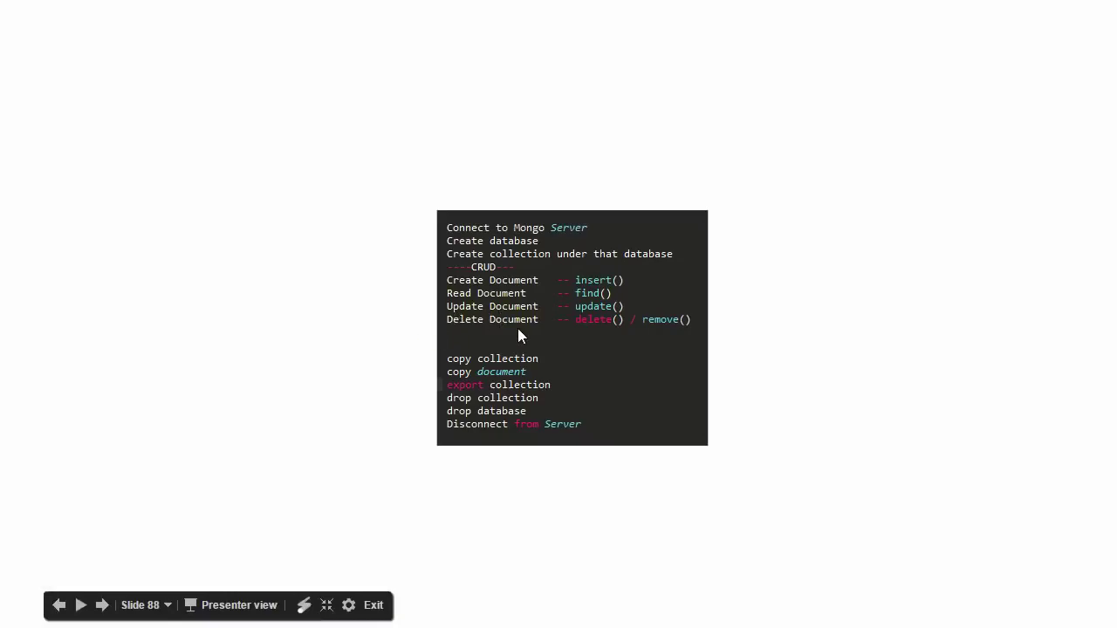
# Step: Return from the slideshow to Robomongo's demo_crud_collection find results
pyautogui.hotkey('alt', 'Tab')
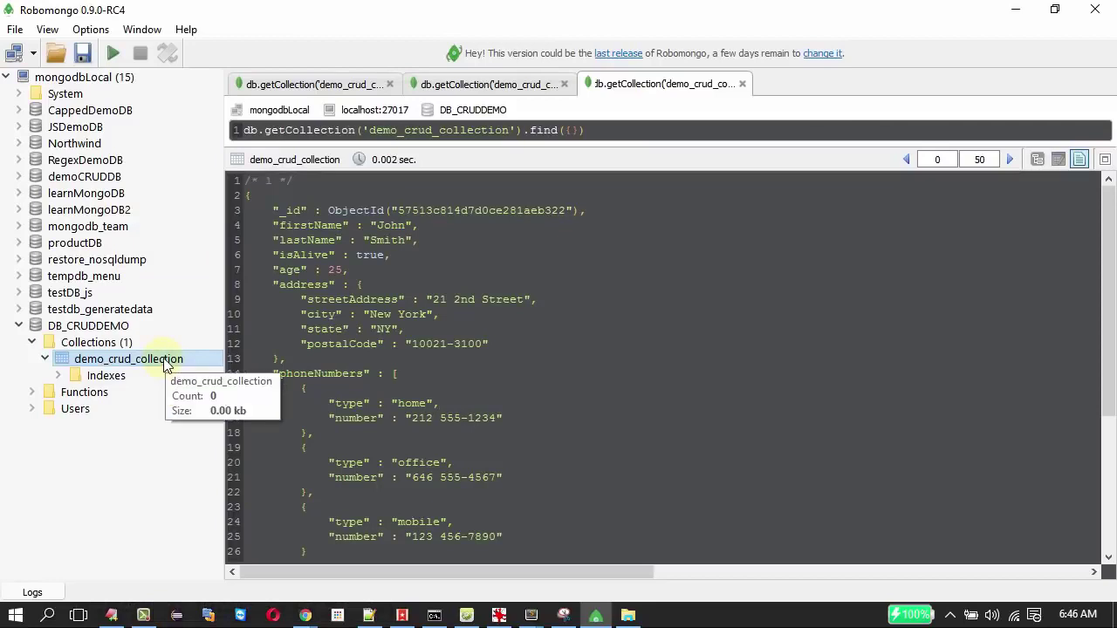
# Step: Switch results to tree view and open the first document in demo_crud_collection for editing
pyautogui.click(1038, 163)
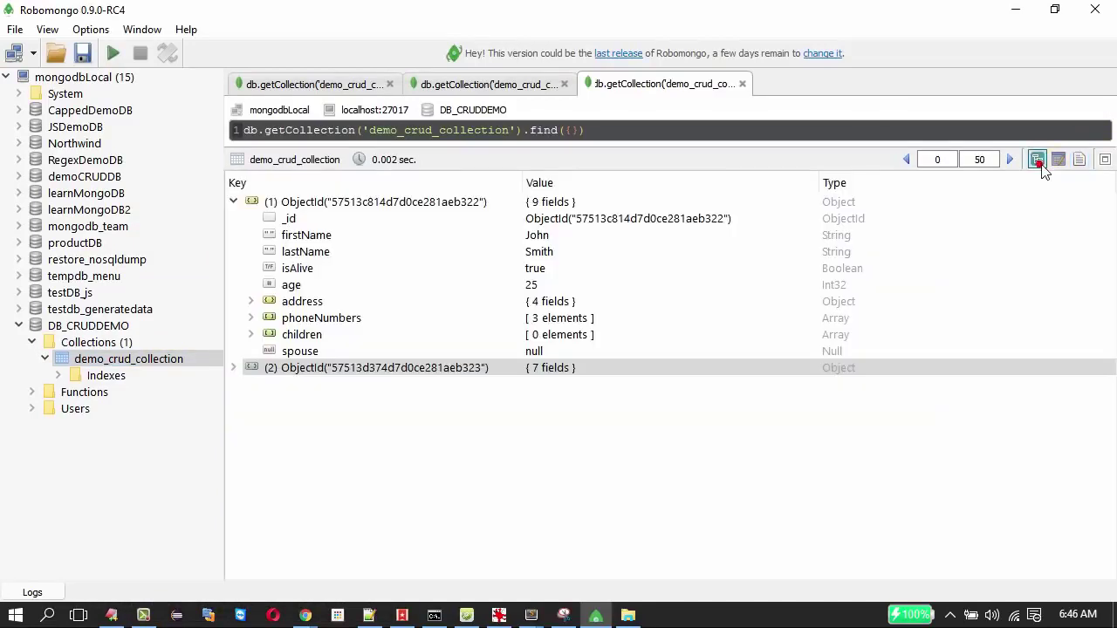
pyautogui.click(329, 202)
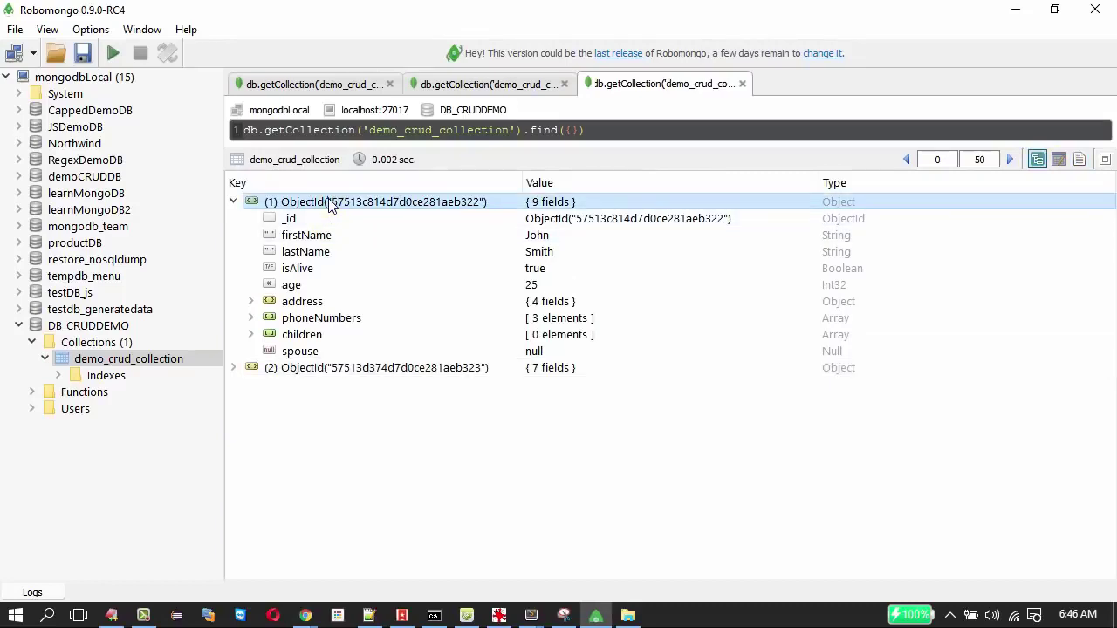
pyautogui.rightClick(330, 203)
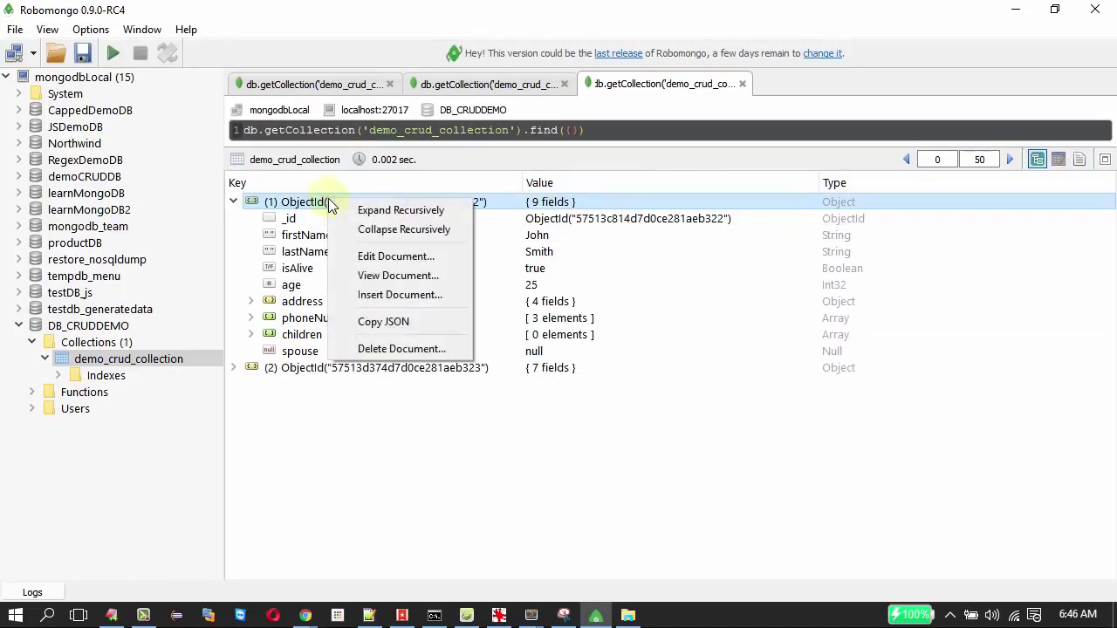
pyautogui.click(395, 256)
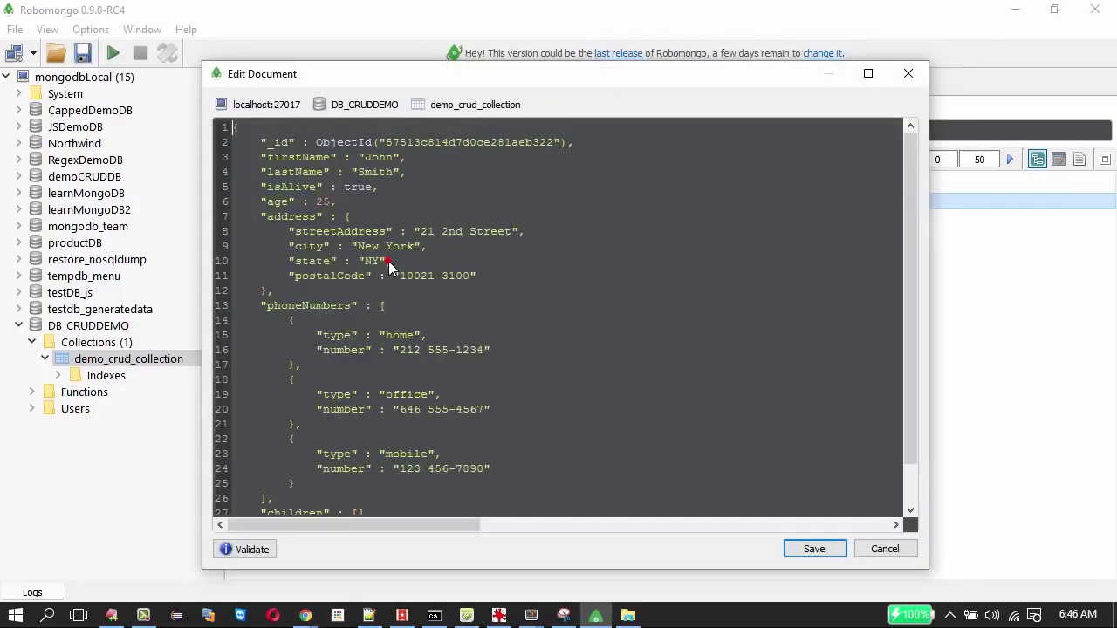
pyautogui.scroll(-1, 393, 227)
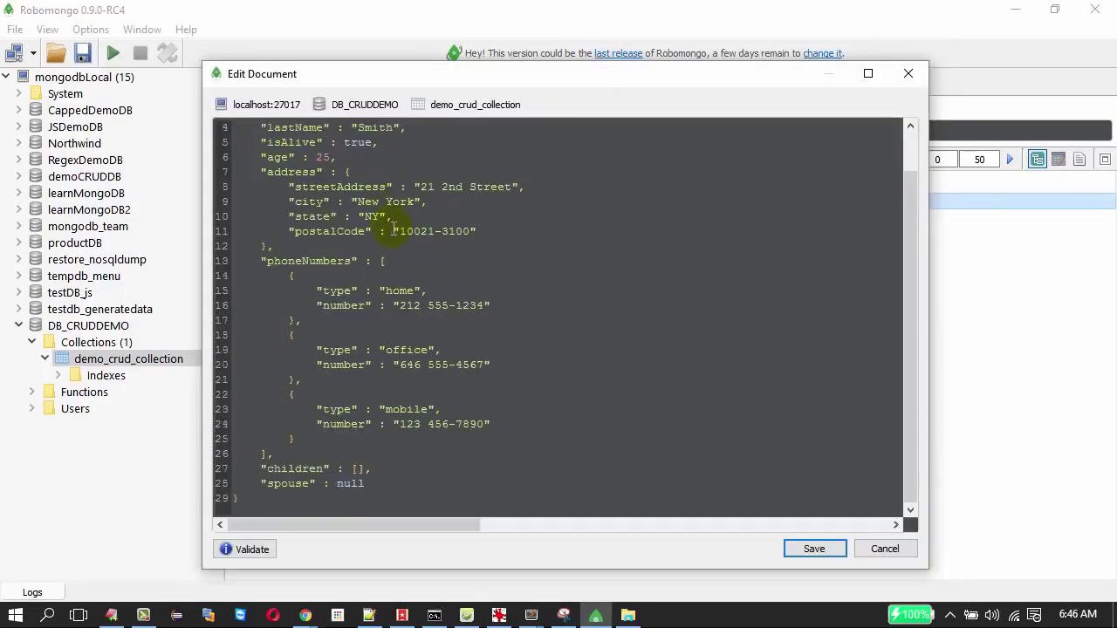
pyautogui.click(427, 350)
# Step: Replace the null spouse value with a name and fill in the two children entries
pyautogui.doubleClick(350, 484)
pyautogui.write("''")
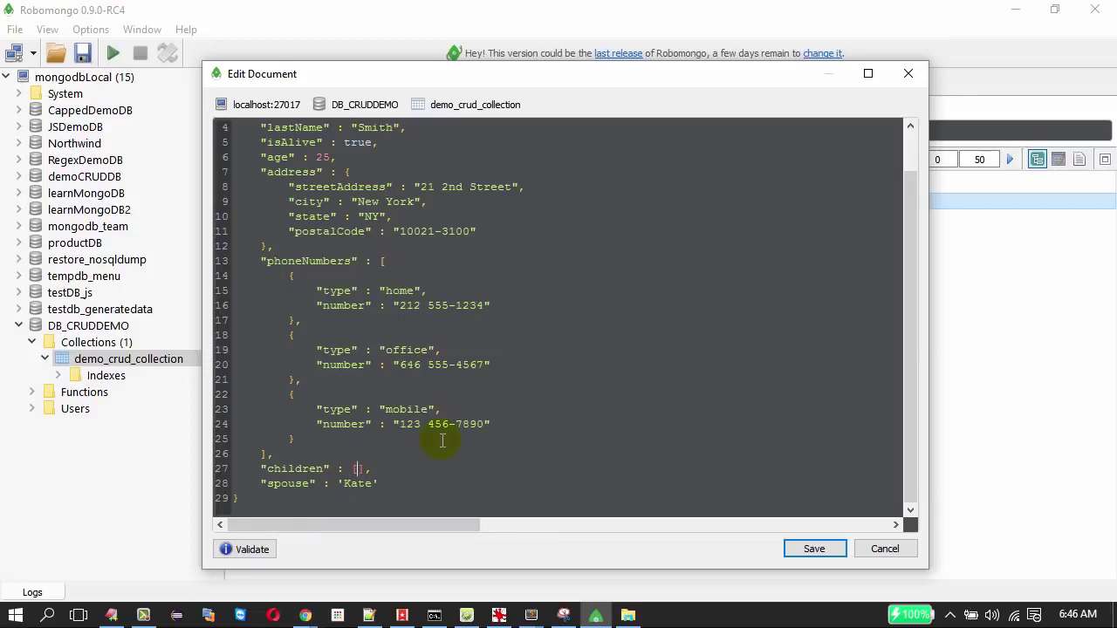
pyautogui.hotkey('ctrl', 'Left')
pyautogui.press('Right')
pyautogui.write("'")
pyautogui.press('BackSpace')
pyautogui.write("'")
pyautogui.press('Right')
pyautogui.press('Right')
pyautogui.press('Right')
pyautogui.press('Right')
pyautogui.press('Right')
pyautogui.press('Right')
pyautogui.write('.')
pyautogui.write(',')
pyautogui.write('drea')
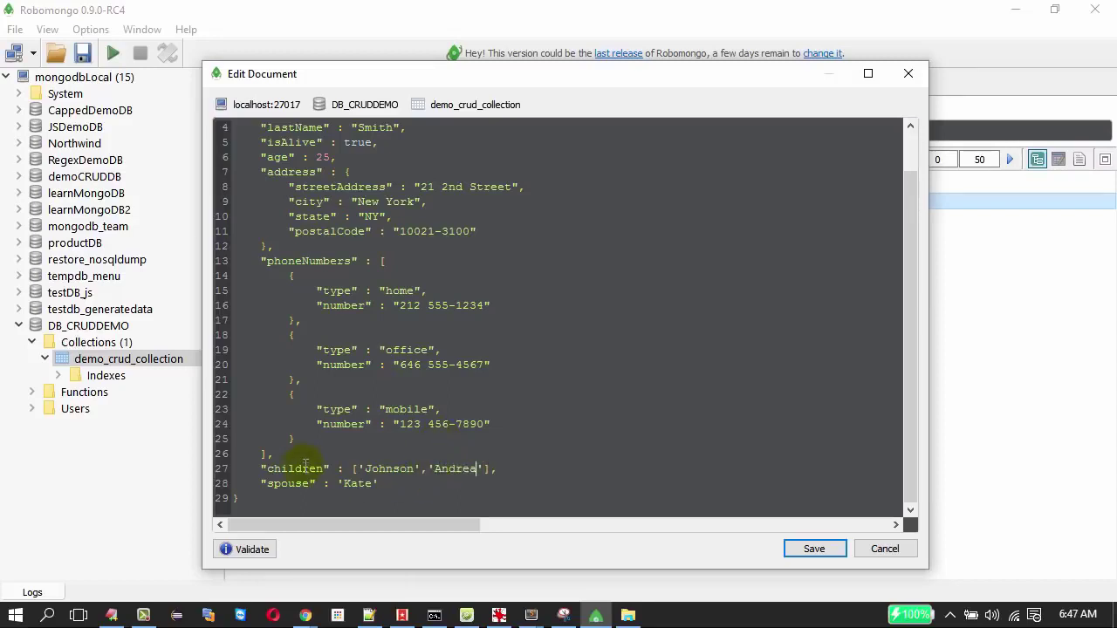
# Step: Validate the edited JSON, dismiss the valid message, and save the document
pyautogui.moveTo(302, 462); pyautogui.dragTo(431, 483)
pyautogui.scroll(1, 445, 437)
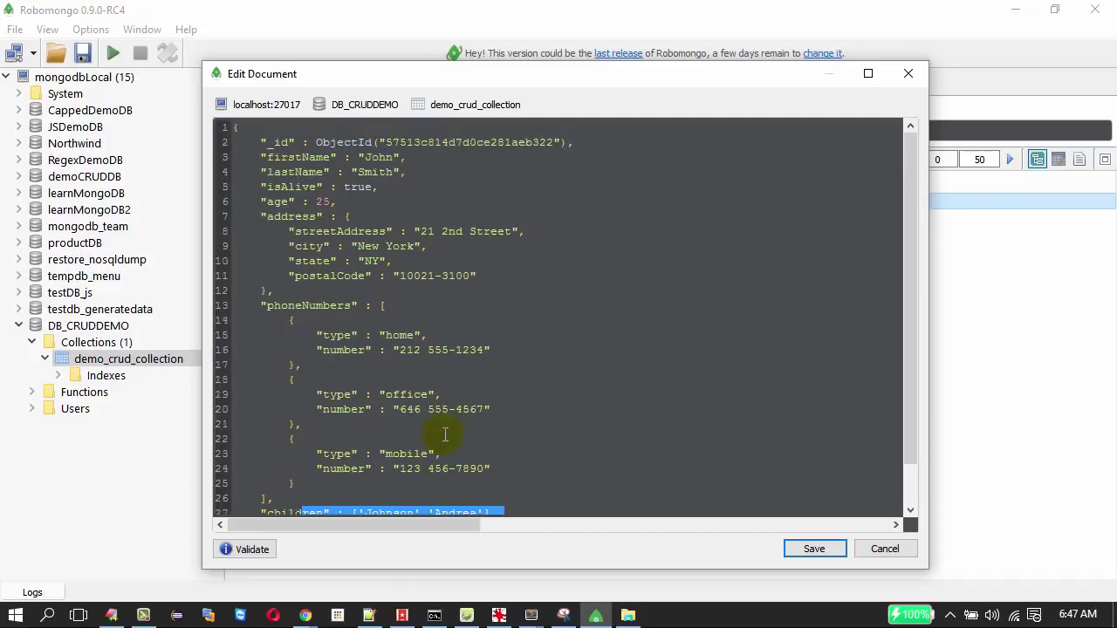
pyautogui.click(228, 553)
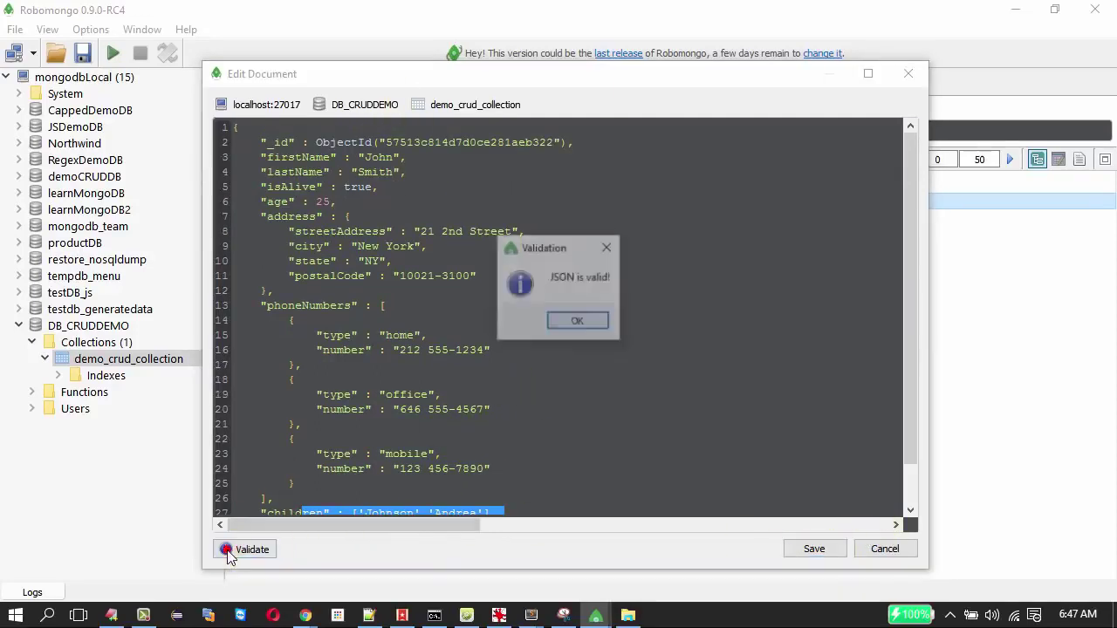
pyautogui.click(583, 329)
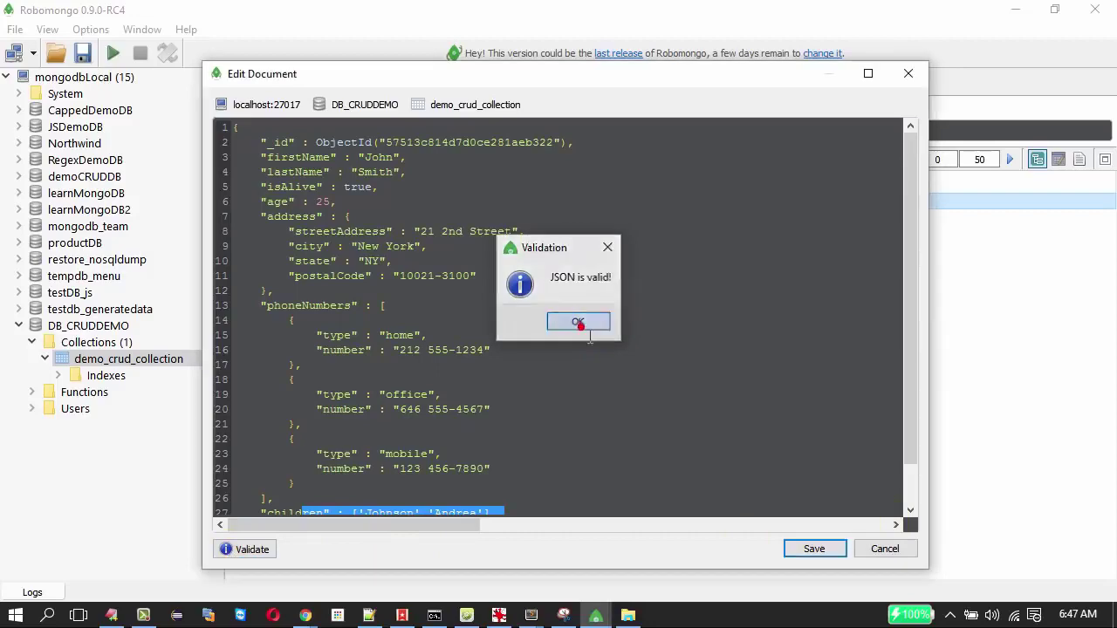
pyautogui.click(815, 550)
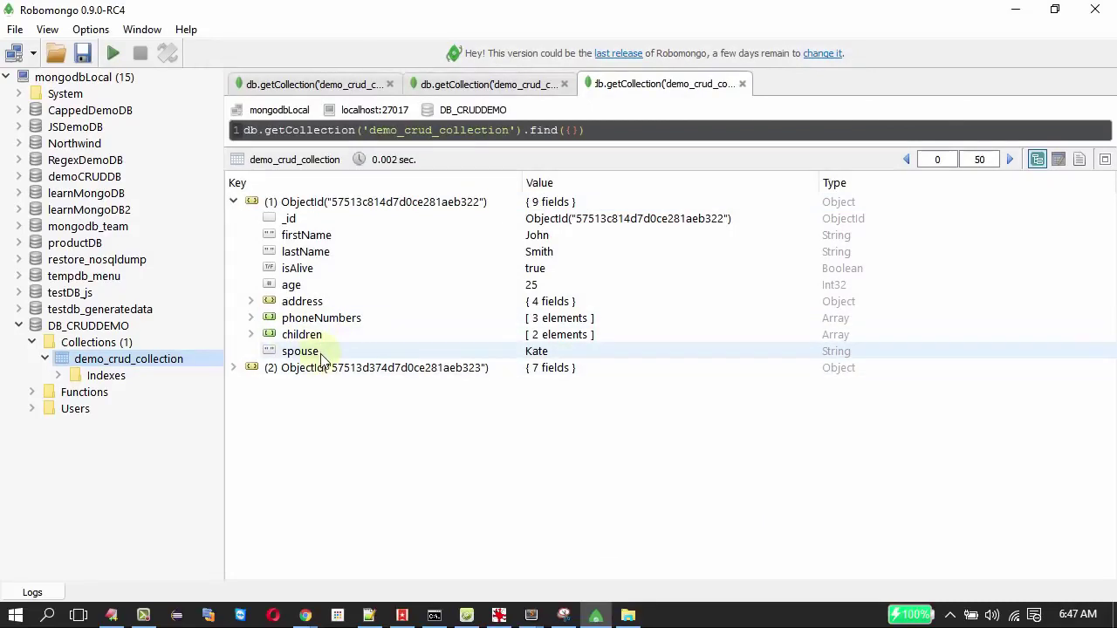
pyautogui.click(1080, 160)
pyautogui.scroll(-3, 667, 450)
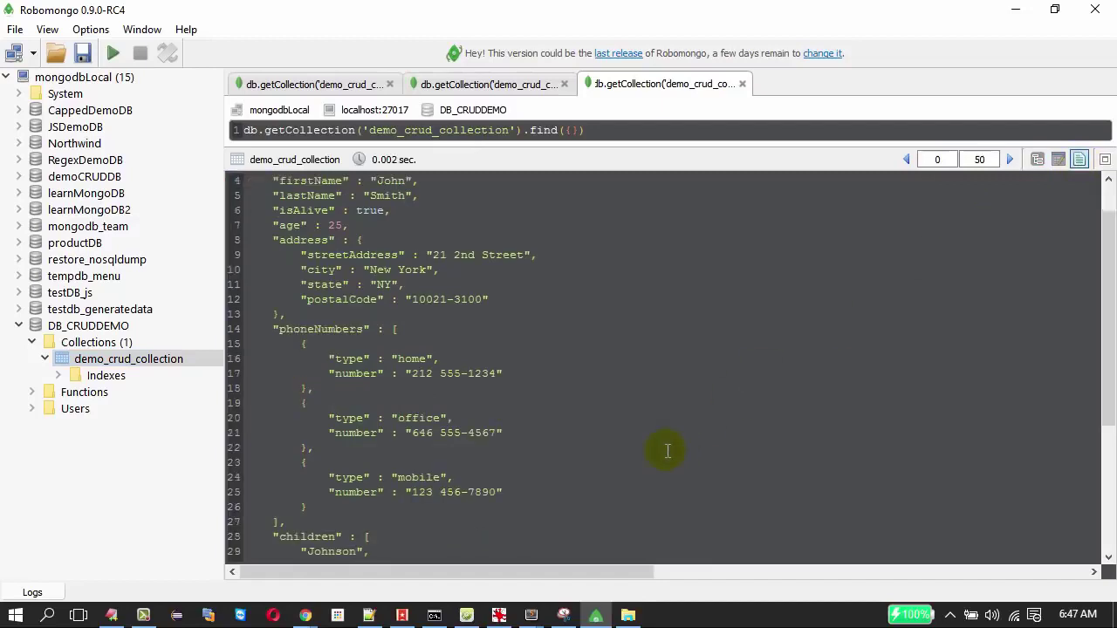
pyautogui.moveTo(271, 449); pyautogui.dragTo(294, 529)
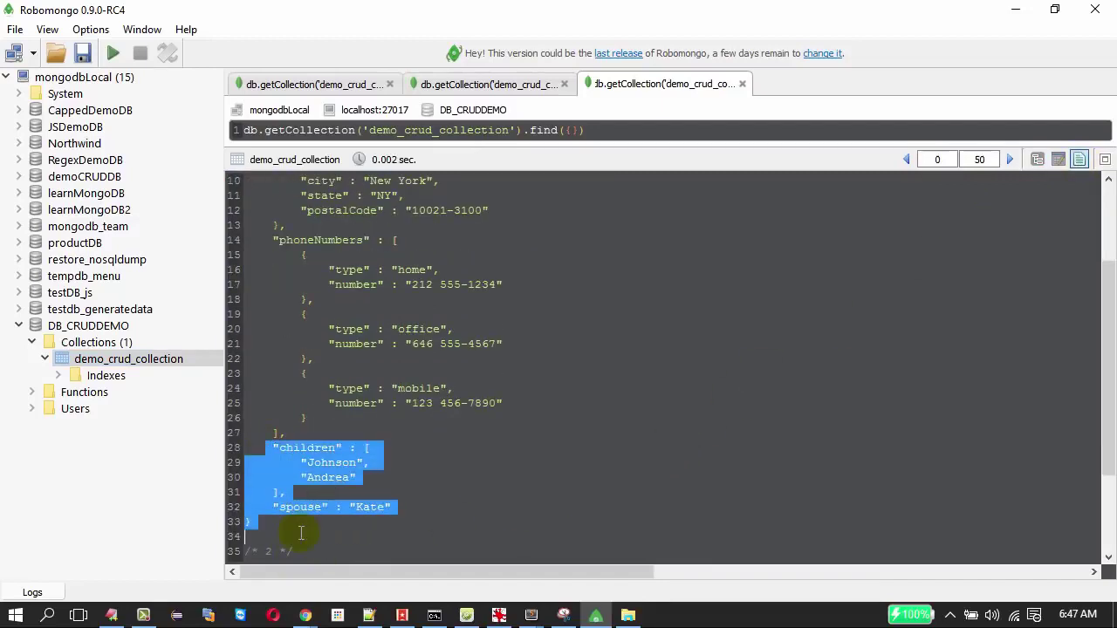
pyautogui.click(300, 529)
pyautogui.scroll(3, 307, 511)
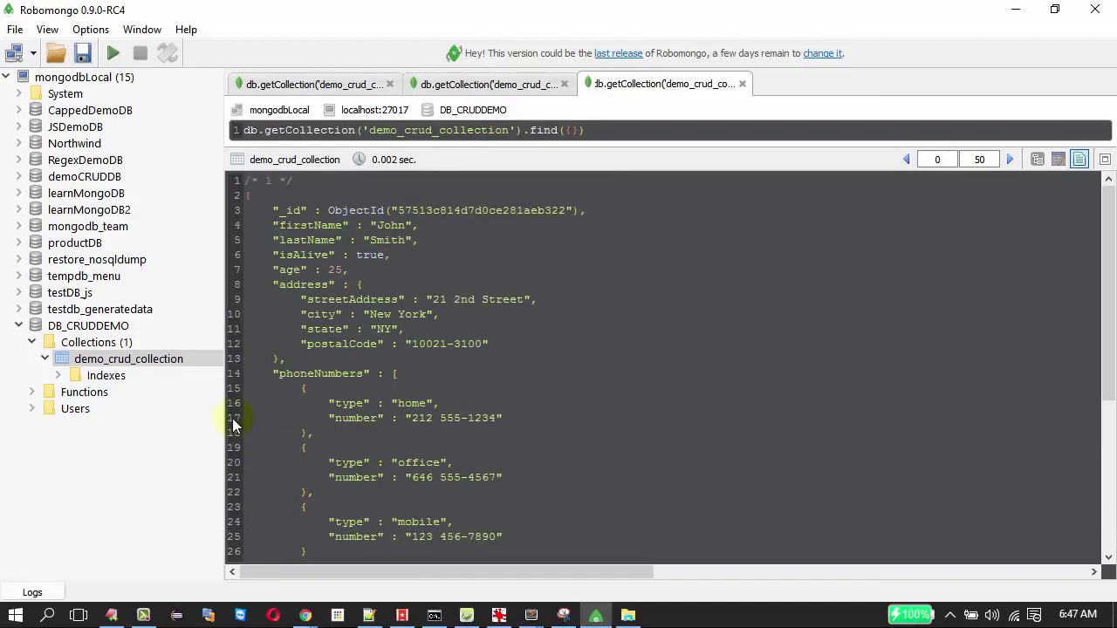
pyautogui.moveTo(607, 133); pyautogui.dragTo(147, 471)
pyautogui.rightClick(183, 364)
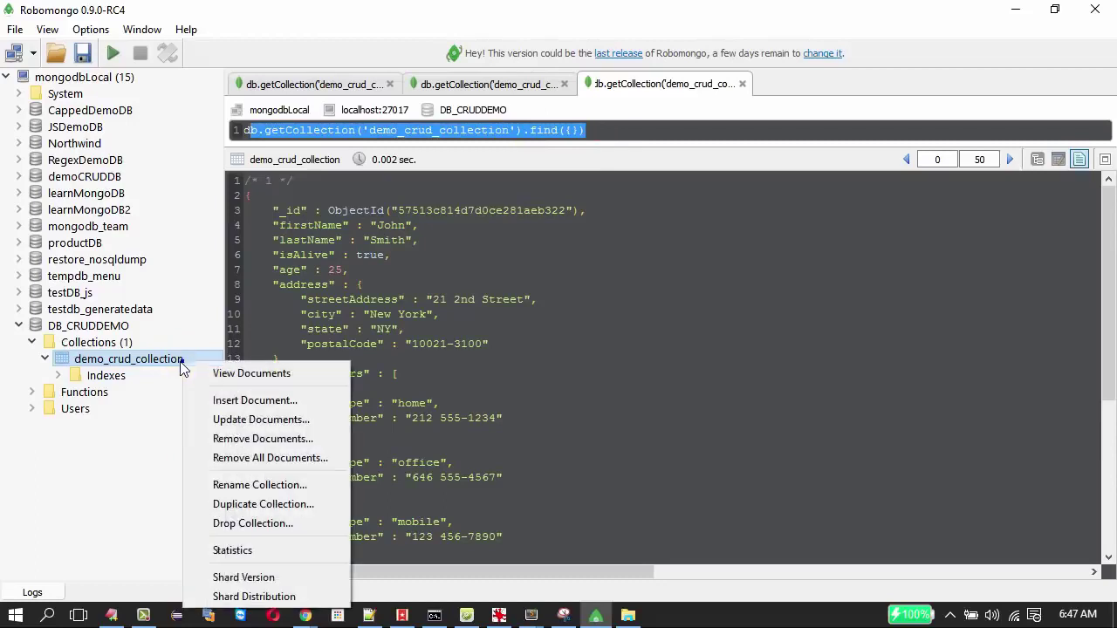
pyautogui.click(454, 371)
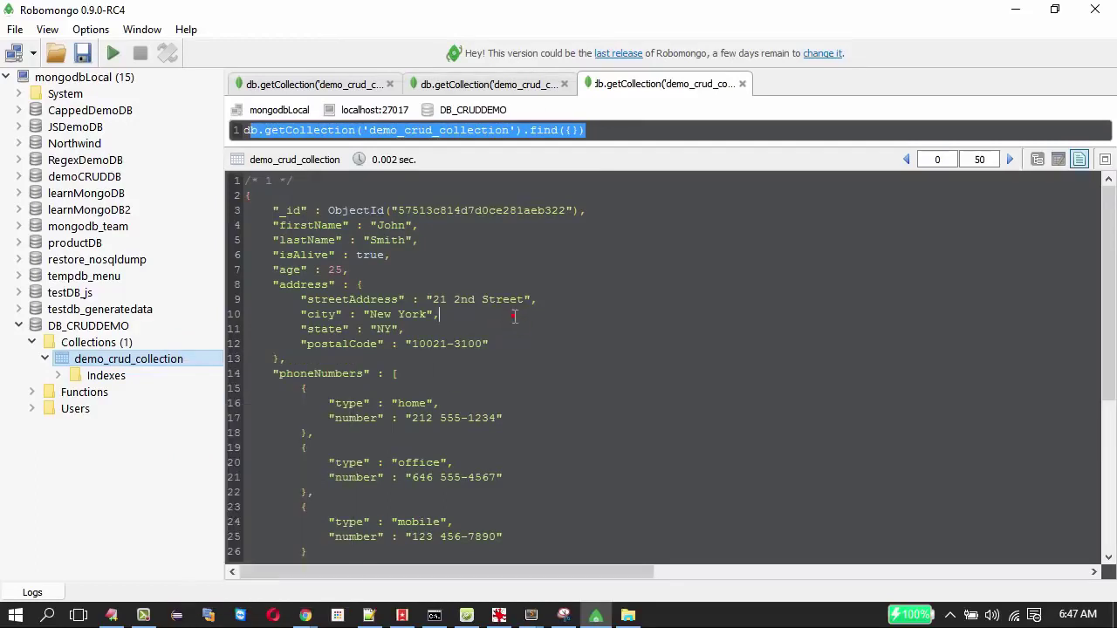
pyautogui.click(1037, 158)
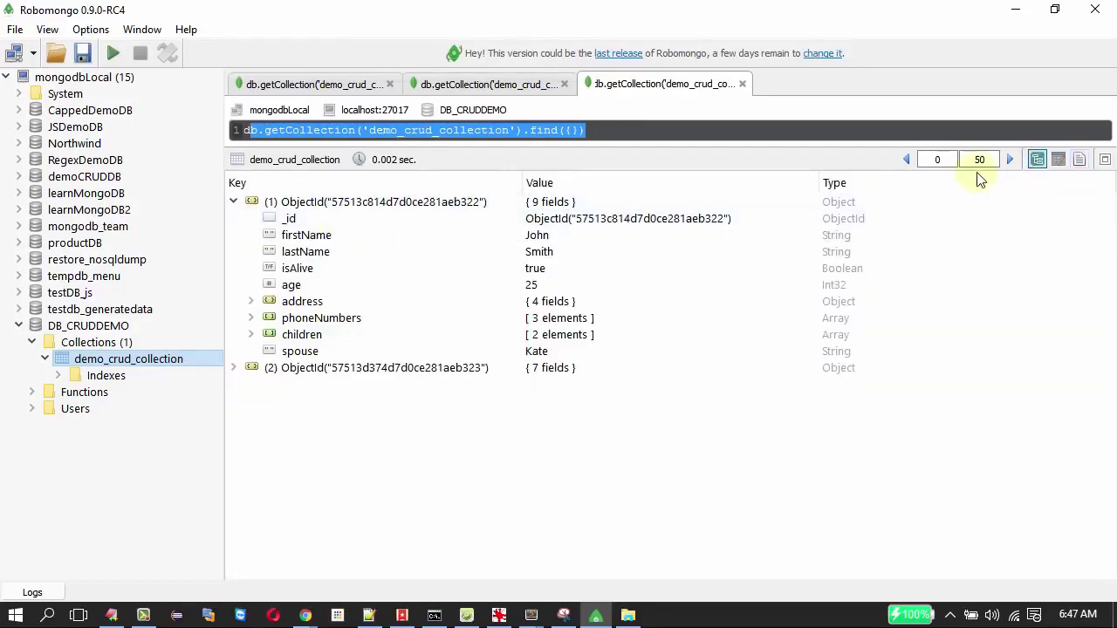
pyautogui.click(378, 203)
pyautogui.rightClick(378, 203)
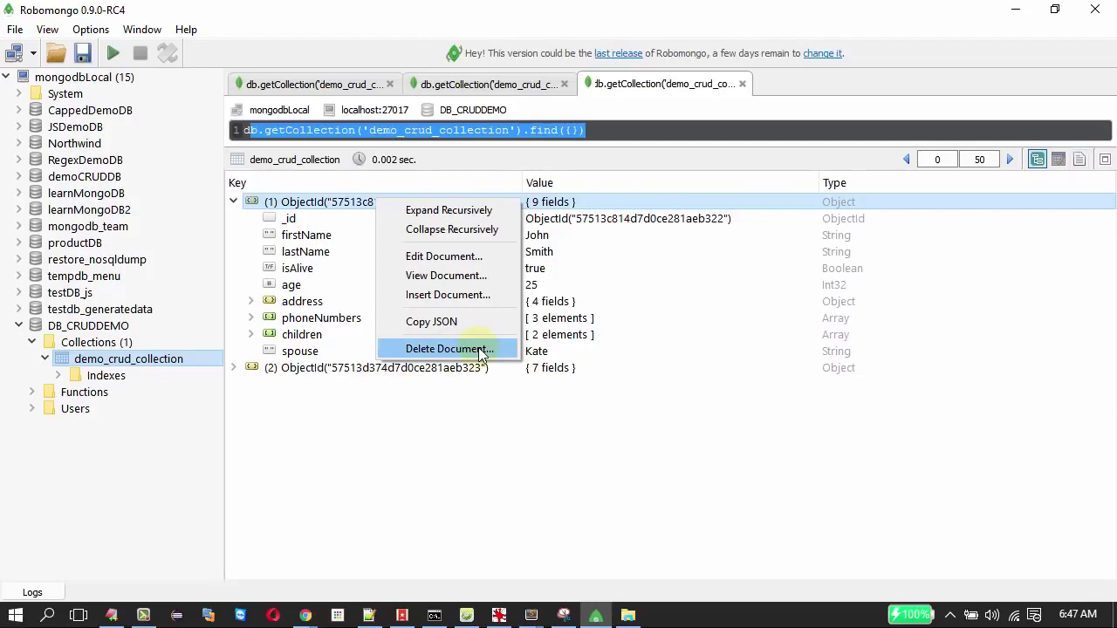
# Step: Delete the second document from demo_crud_collection, confirming with Yes, and rerun the find({}) query
pyautogui.click(349, 368)
pyautogui.rightClick(350, 369)
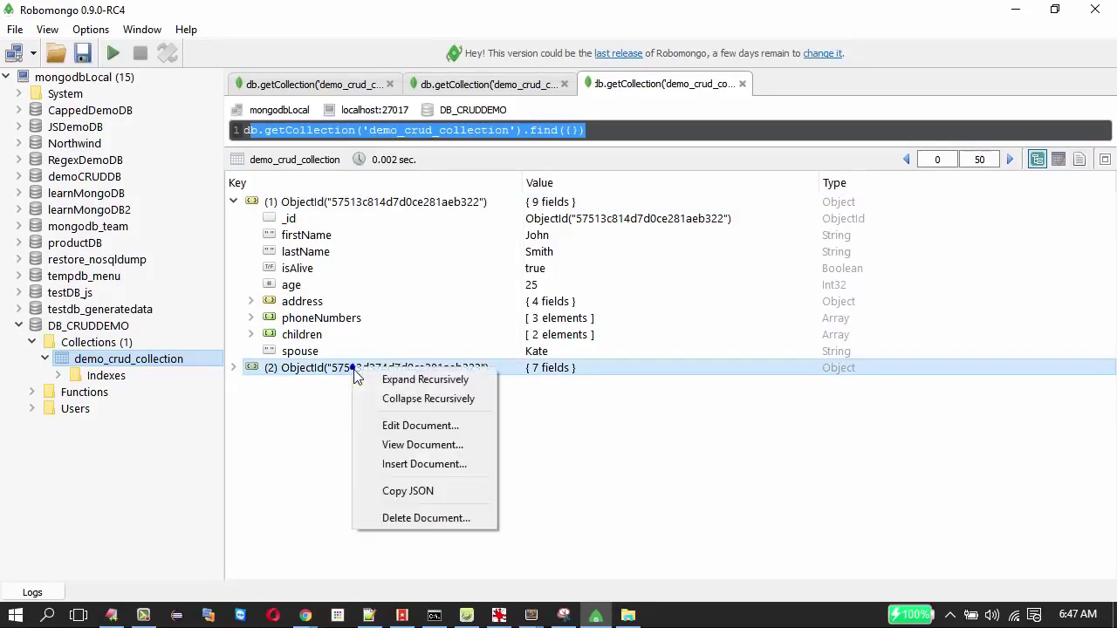
pyautogui.click(436, 520)
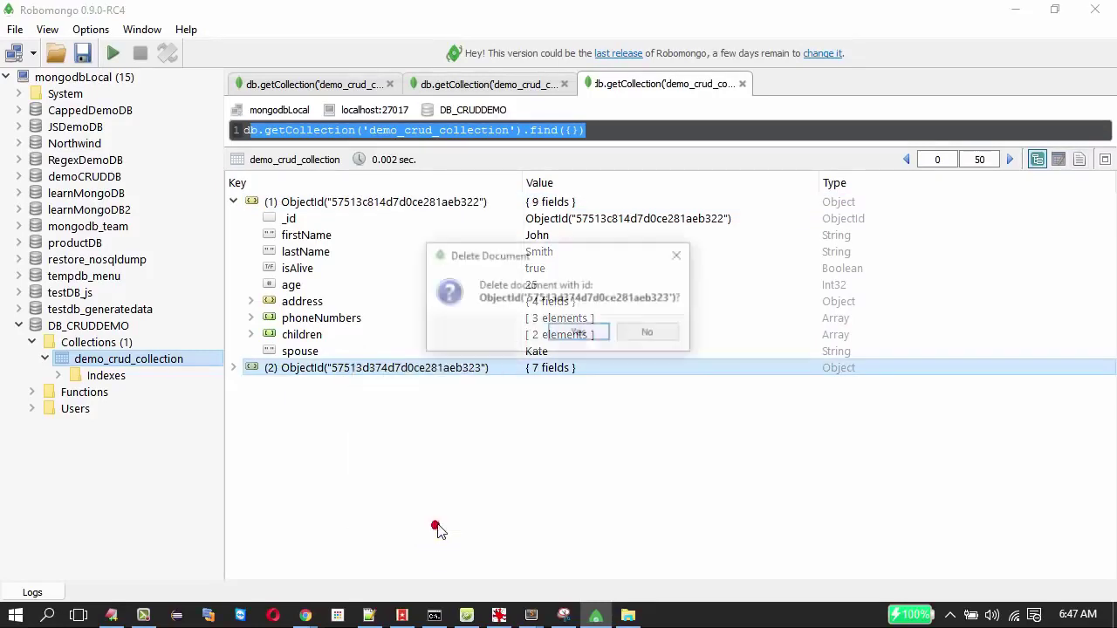
pyautogui.click(581, 337)
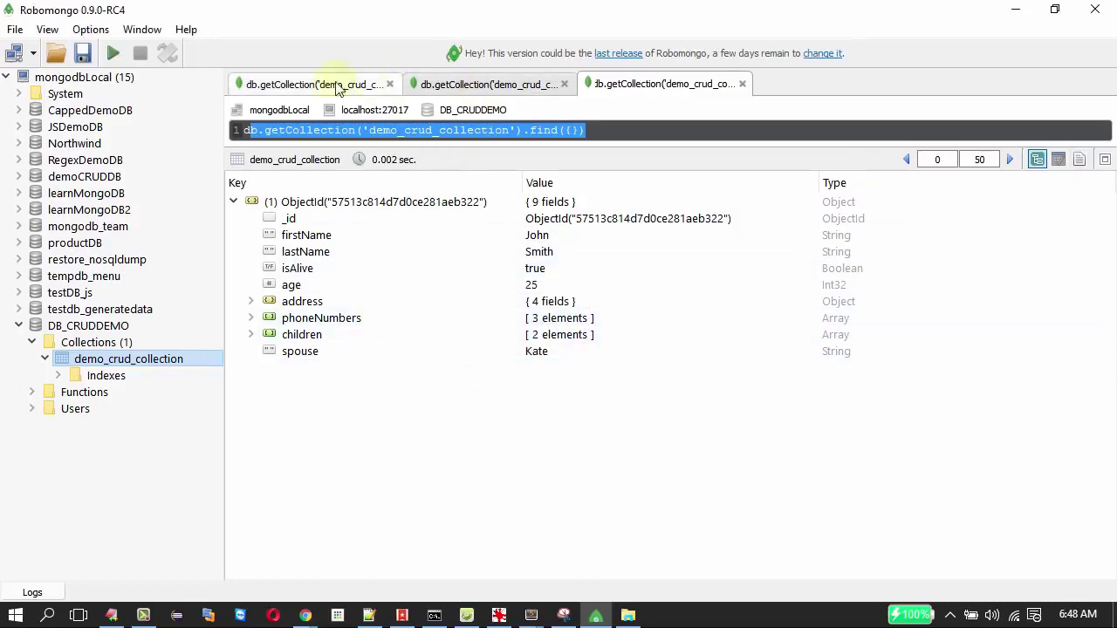
pyautogui.click(115, 53)
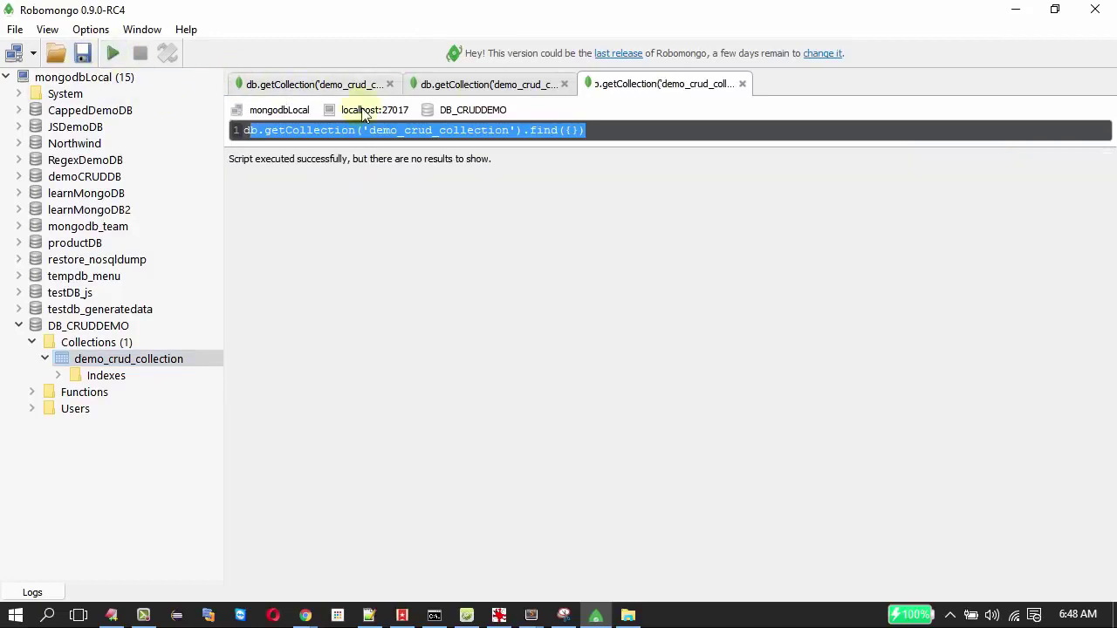
pyautogui.click(622, 130)
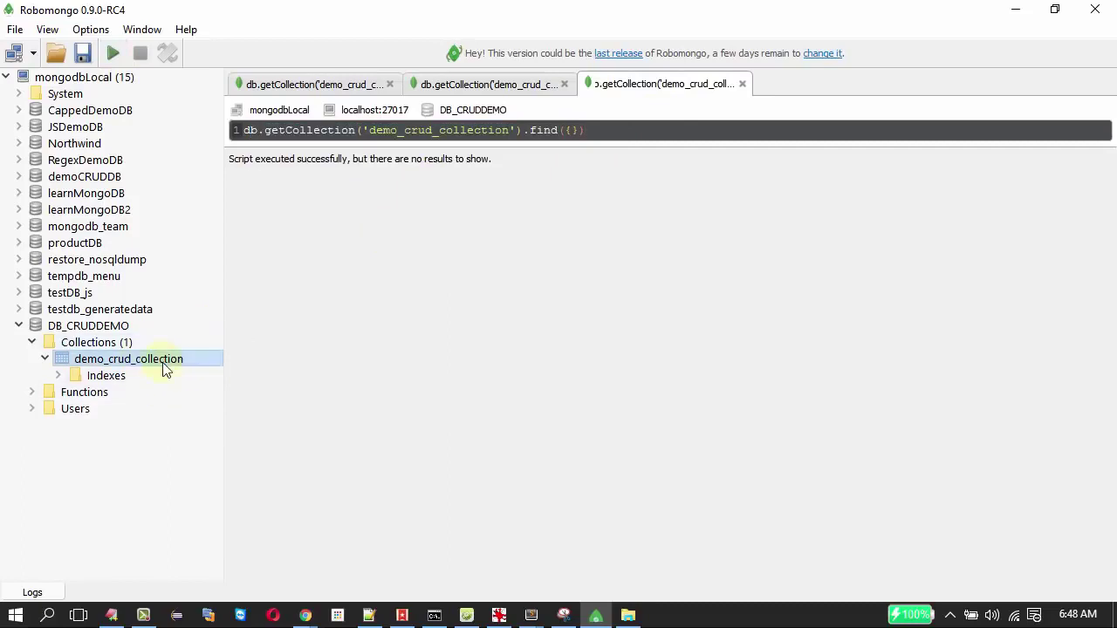
# Step: View demo_crud_collection's documents in a new tab, glance at the roadmap slide, and return
pyautogui.rightClick(164, 368)
pyautogui.click(206, 372)
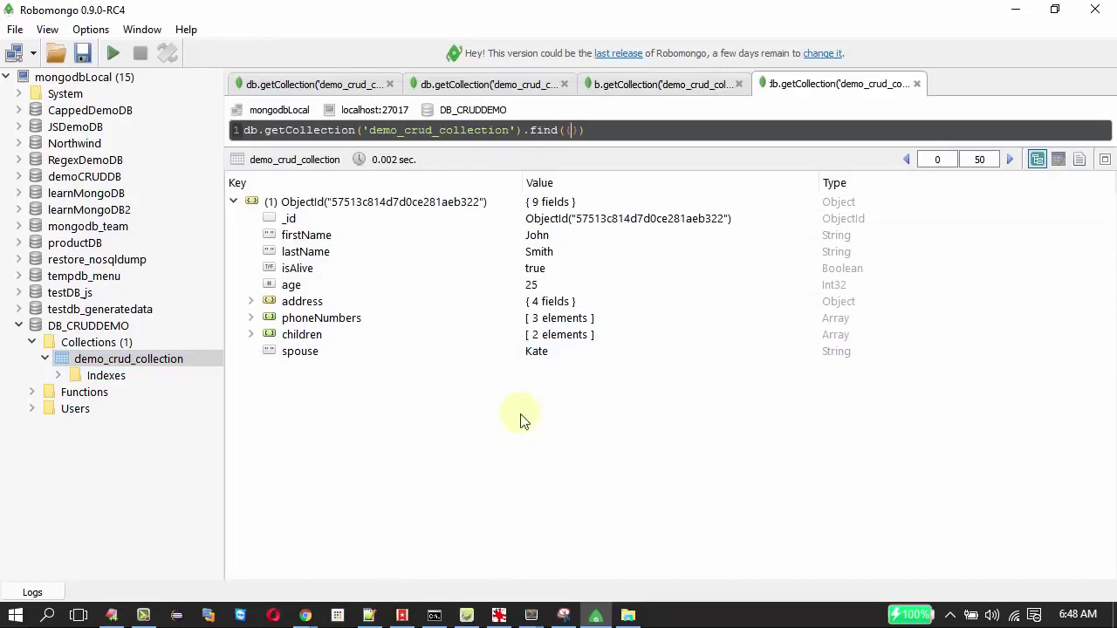
pyautogui.hotkey('alt', 'Tab')
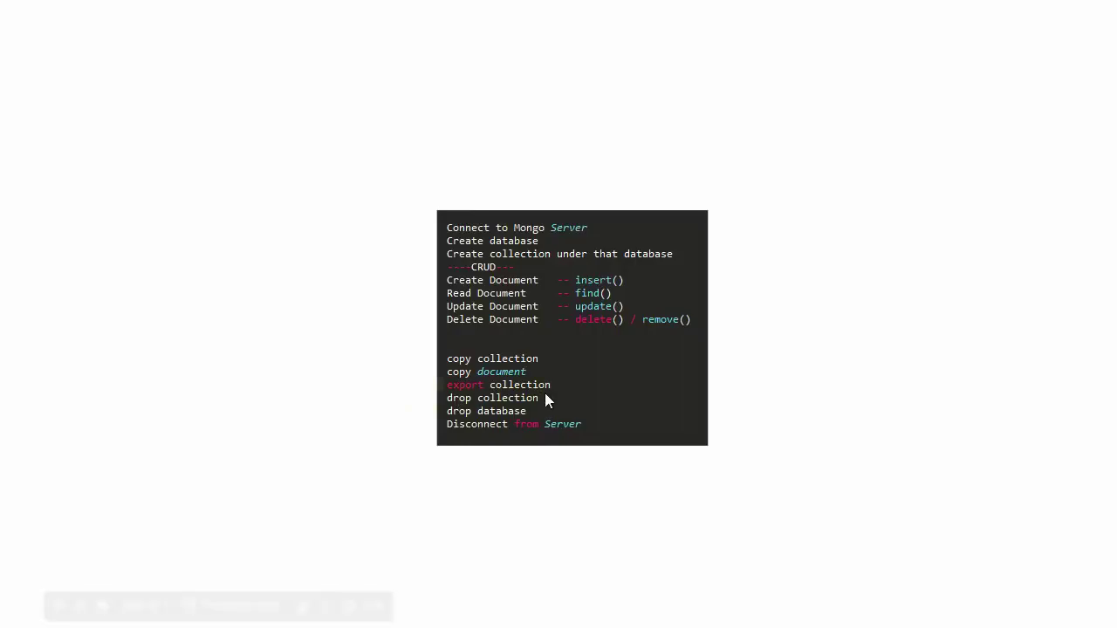
pyautogui.hotkey('alt', 'Tab')
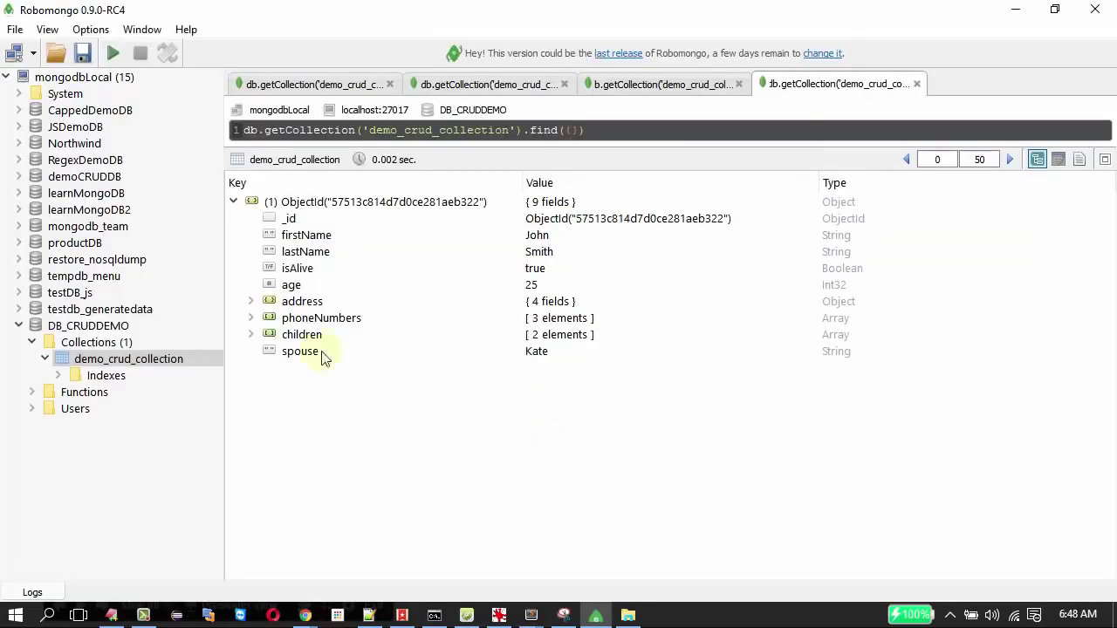
pyautogui.rightClick(90, 328)
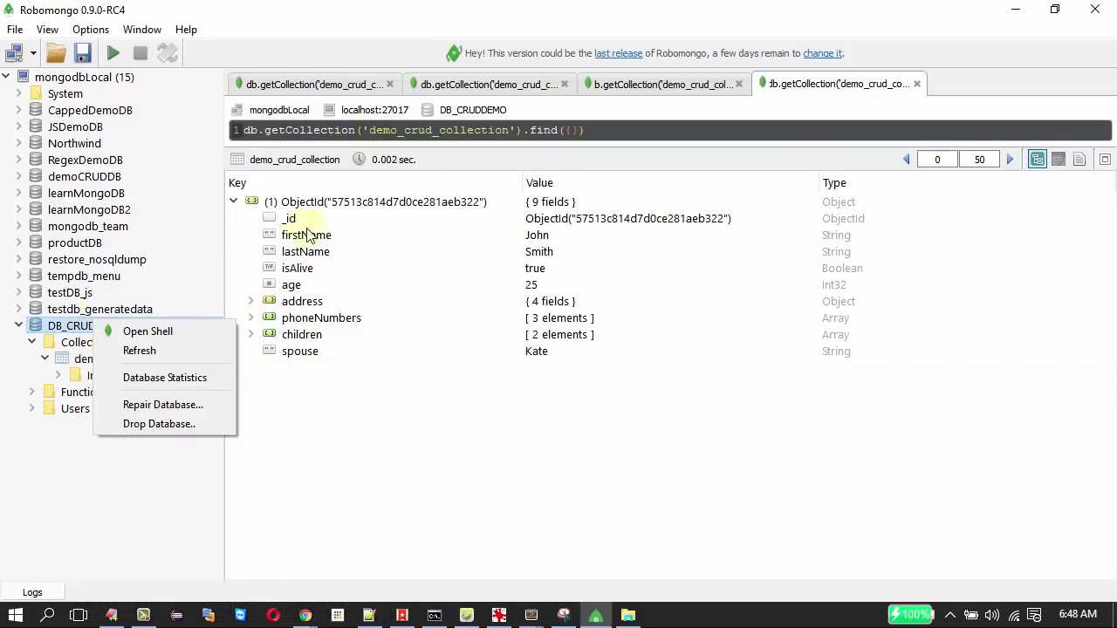
# Step: Duplicate demo_crud_collection as demo_crud_collection_copy and check both collections in the tree
pyautogui.click(312, 428)
pyautogui.hotkey('alt', 'Tab')
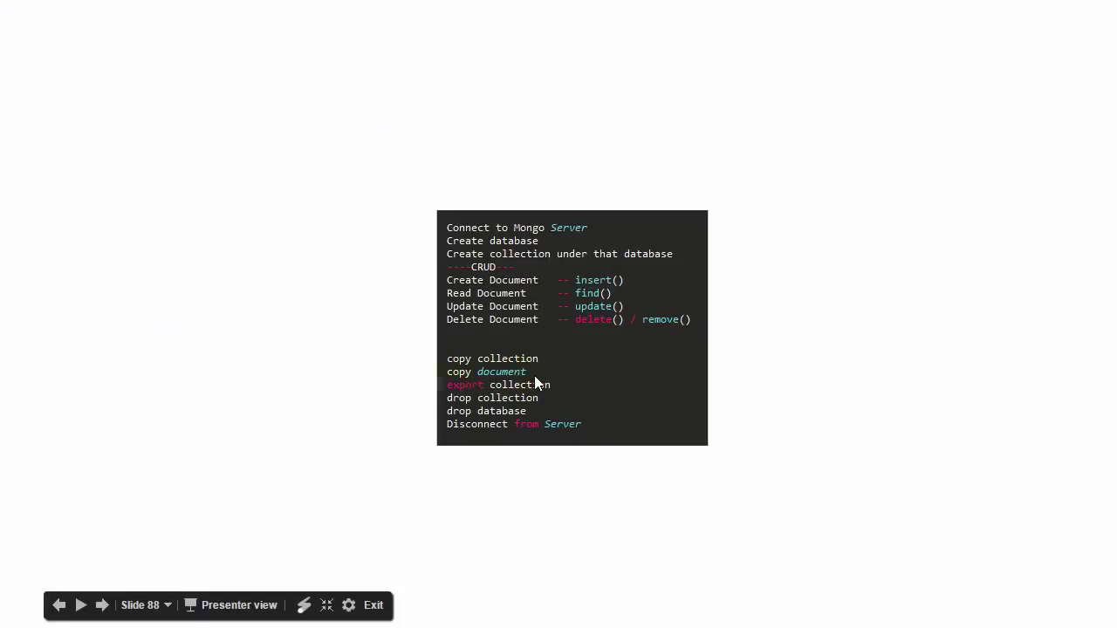
pyautogui.hotkey('alt', 'Tab')
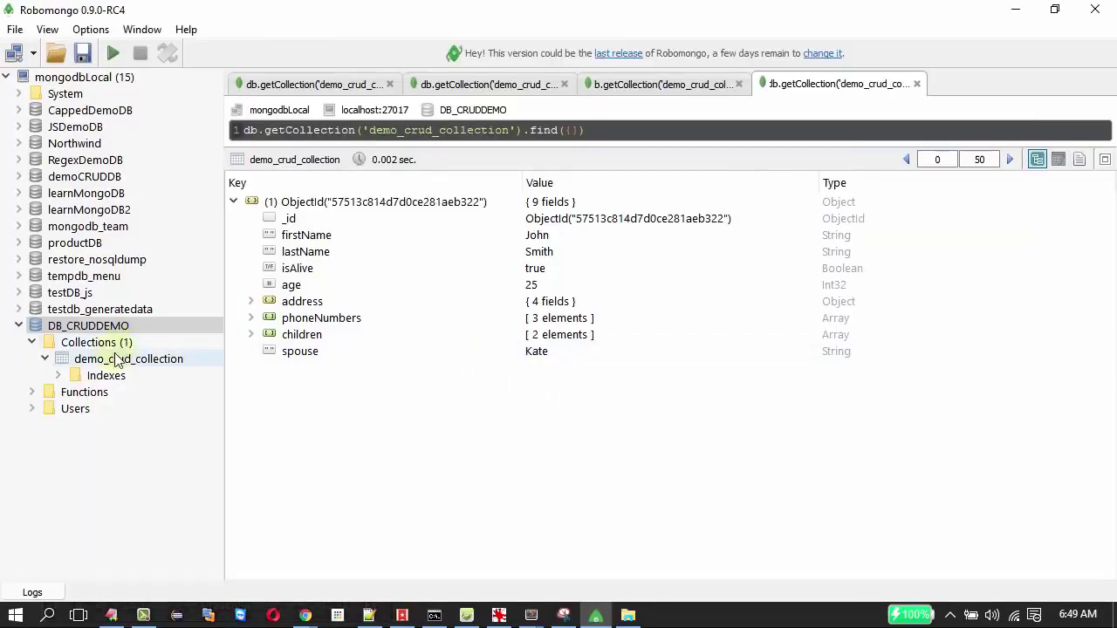
pyautogui.click(124, 365)
pyautogui.rightClick(128, 366)
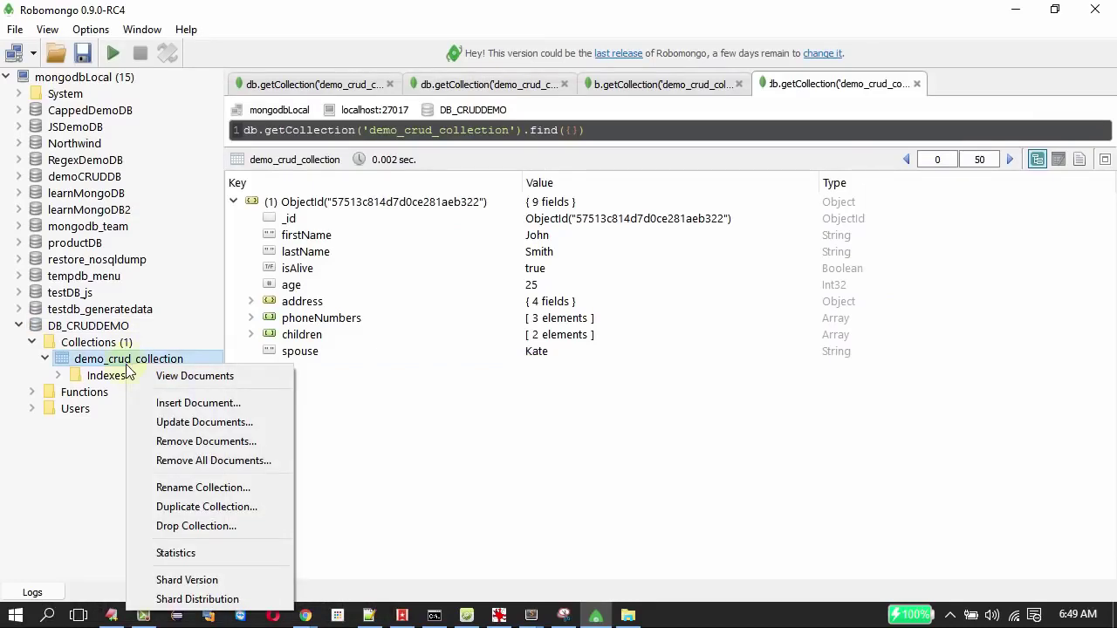
pyautogui.click(210, 508)
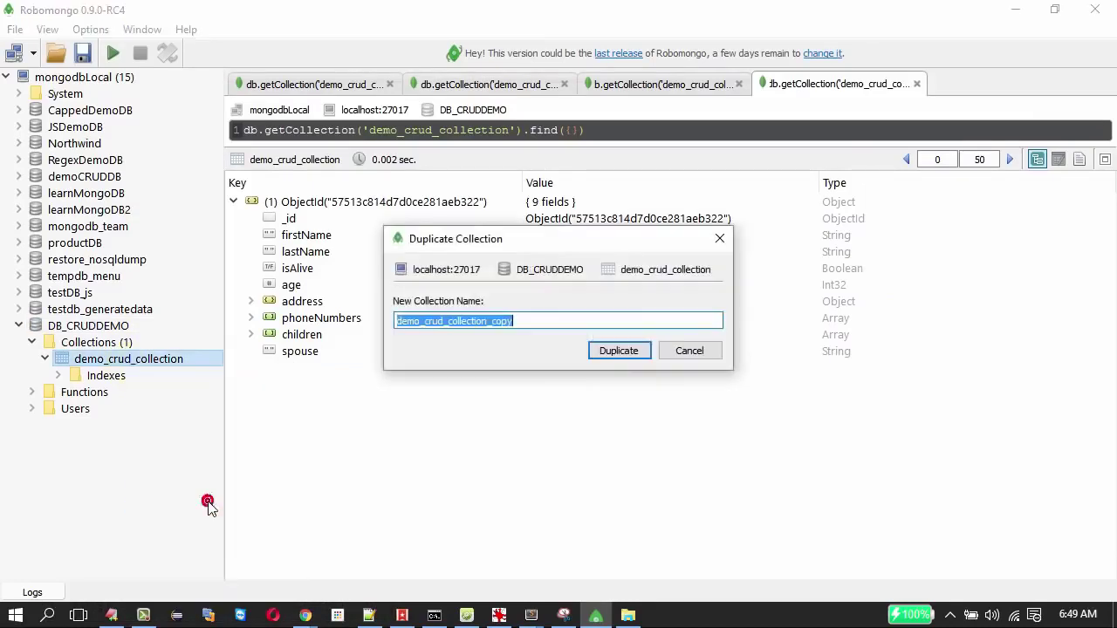
pyautogui.click(615, 351)
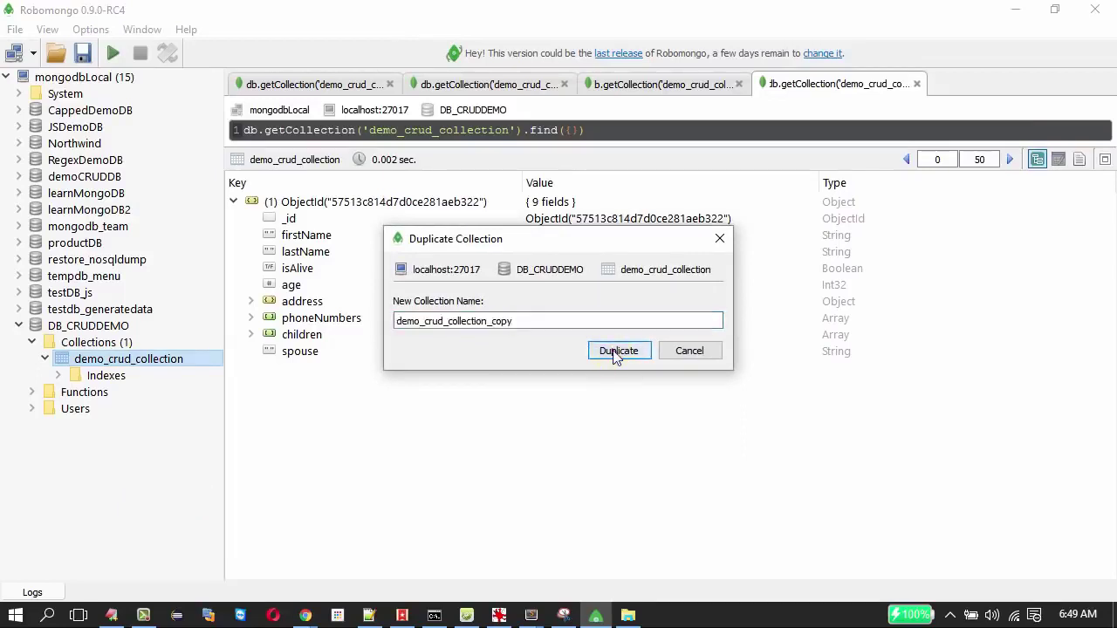
pyautogui.click(178, 378)
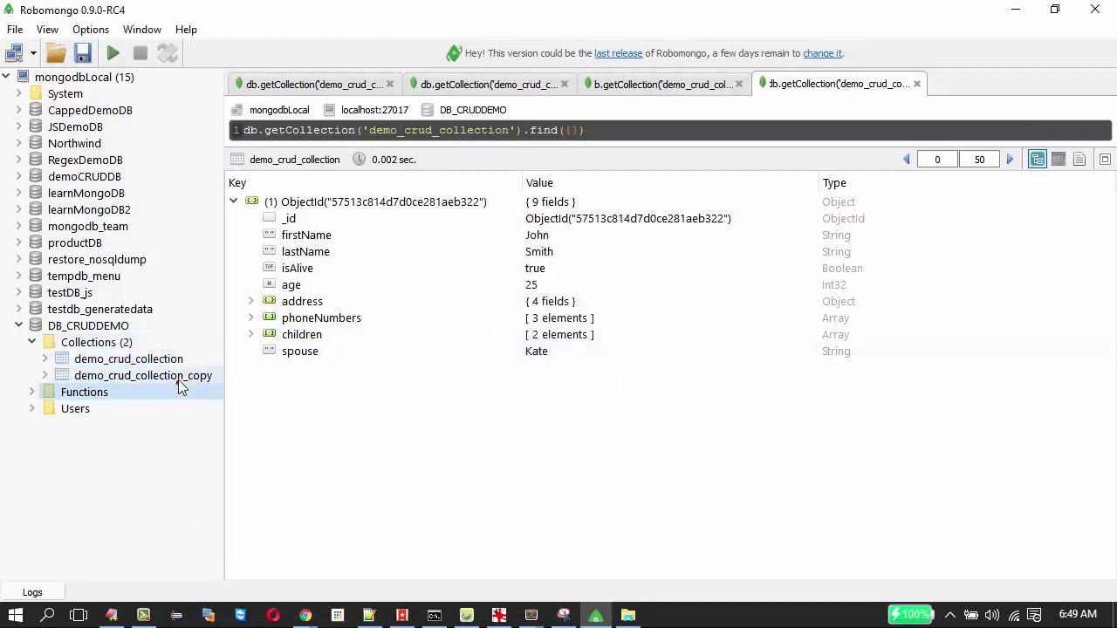
pyautogui.click(174, 367)
pyautogui.click(180, 383)
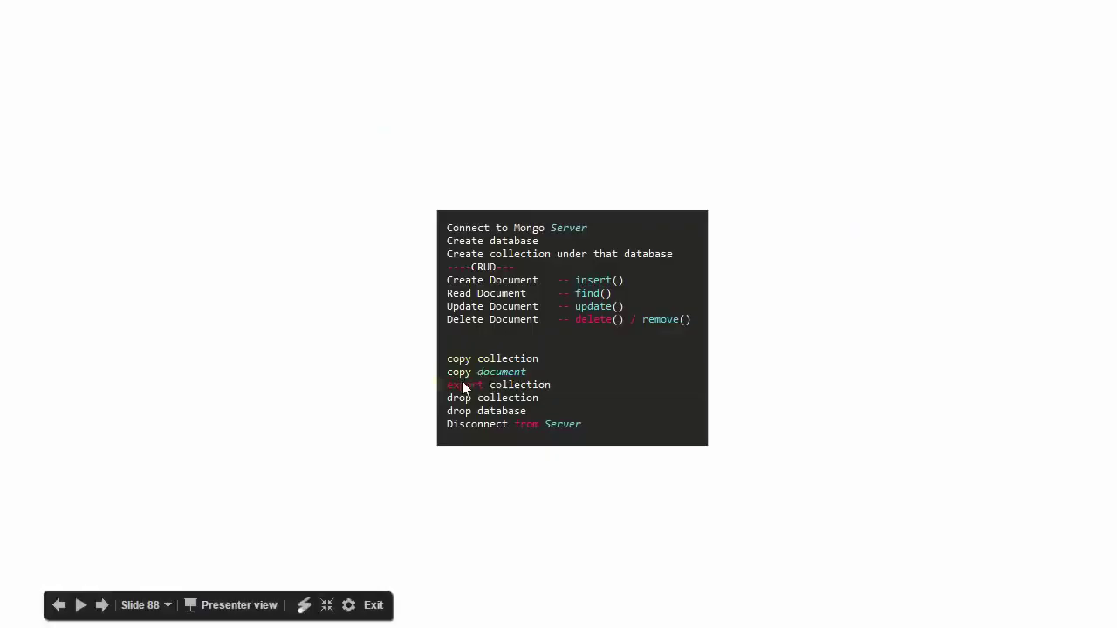
# Step: Copy the first document's JSON and paste it into a new Insert Document editor for demo_crud_collection
pyautogui.hotkey('alt', 'Tab')
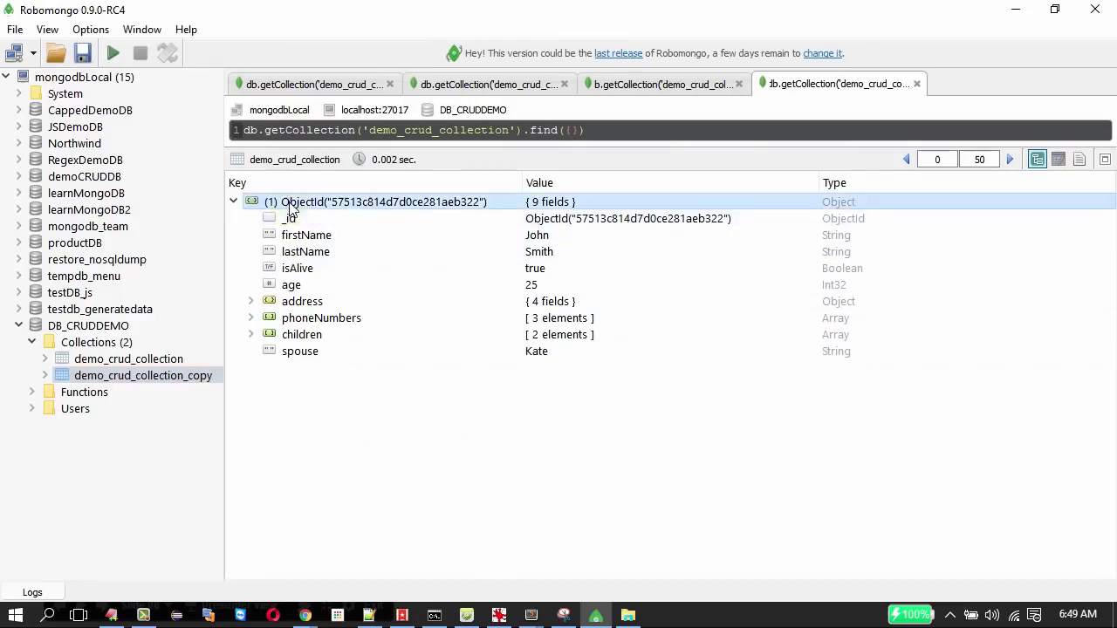
pyautogui.rightClick(292, 202)
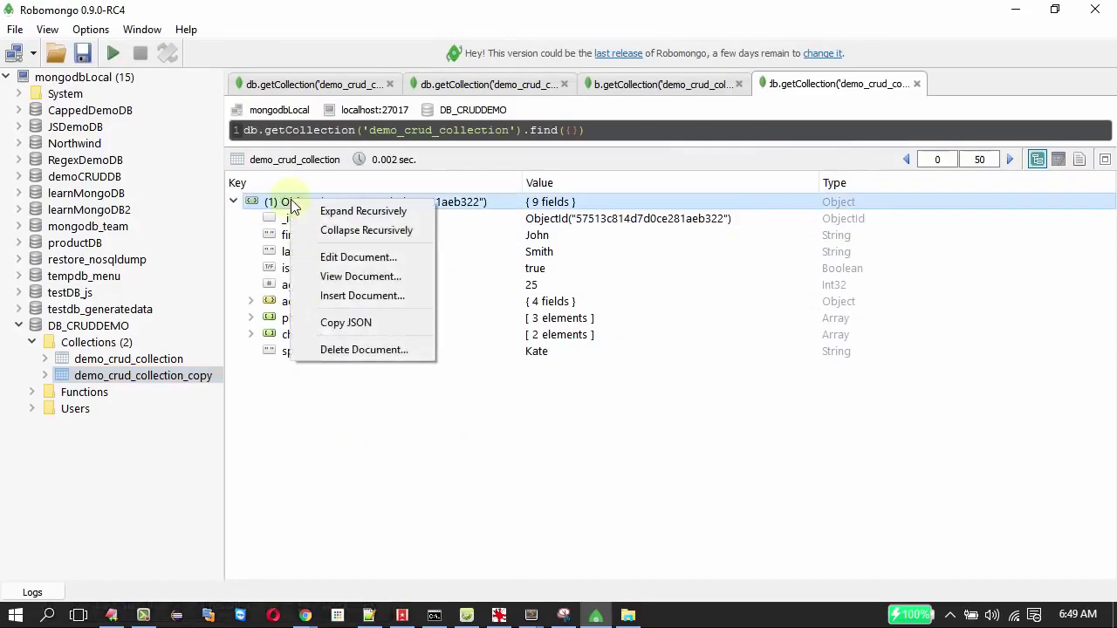
pyautogui.click(345, 323)
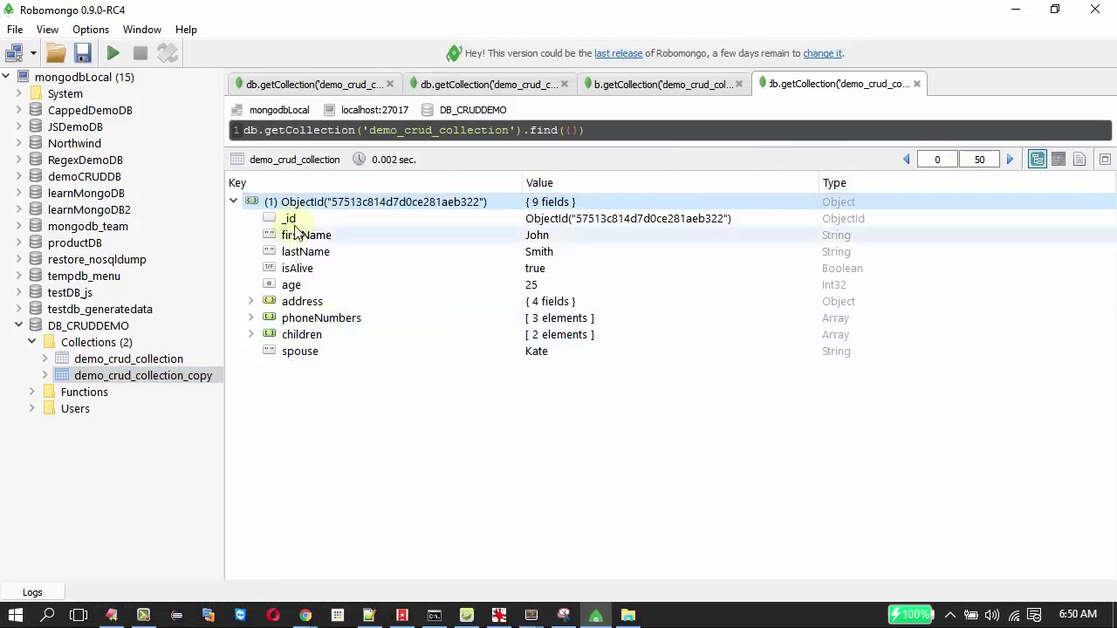
pyautogui.rightClick(139, 366)
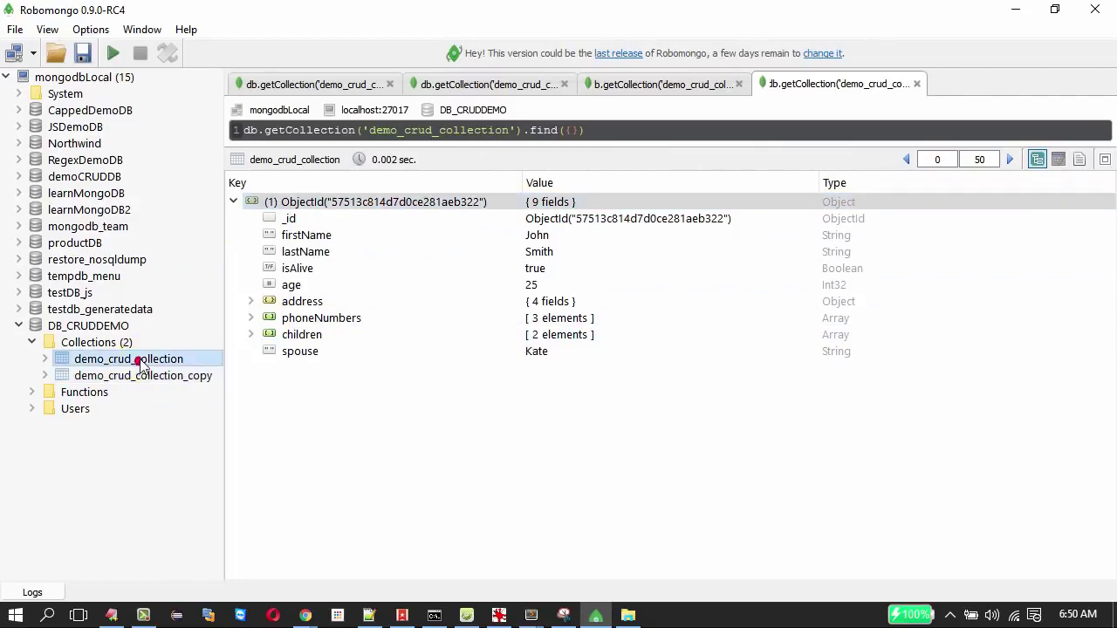
pyautogui.click(202, 396)
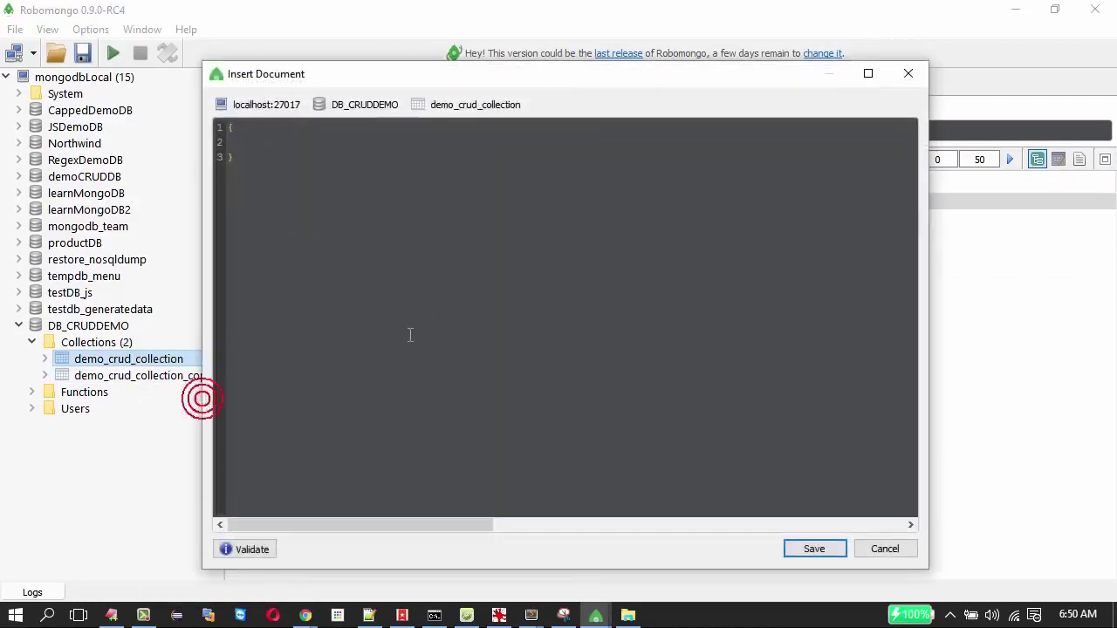
pyautogui.hotkey('ctrl', 'v')
# Step: Remove the duplicate brace, change the _id to 99, save, and expand the new document
pyautogui.scroll(-1, 402, 375)
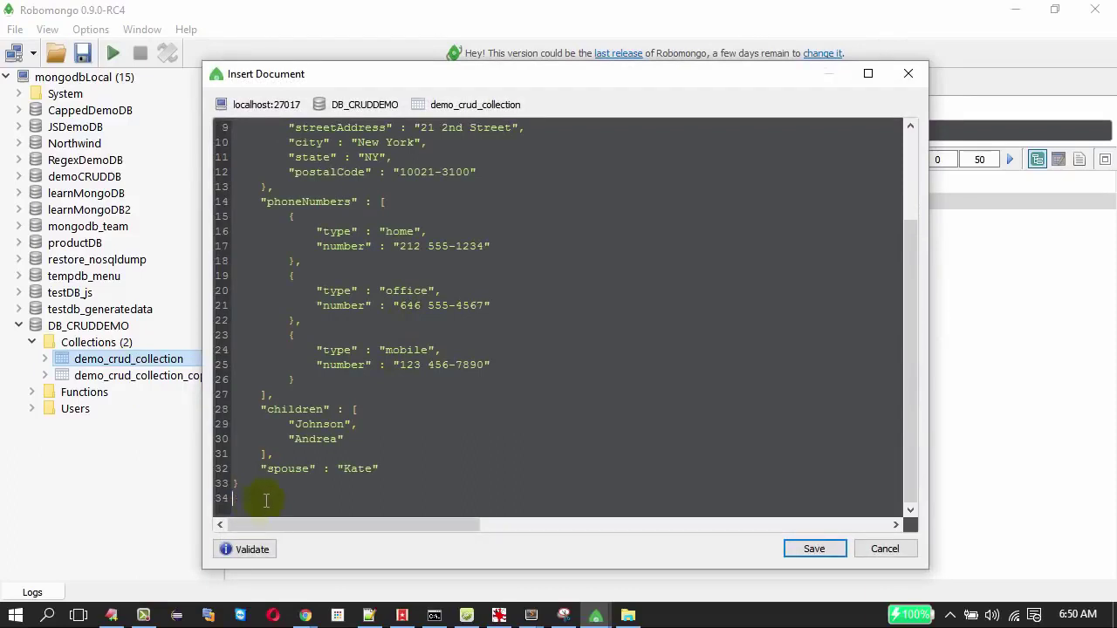
pyautogui.scroll(3, 357, 448)
pyautogui.click(250, 127)
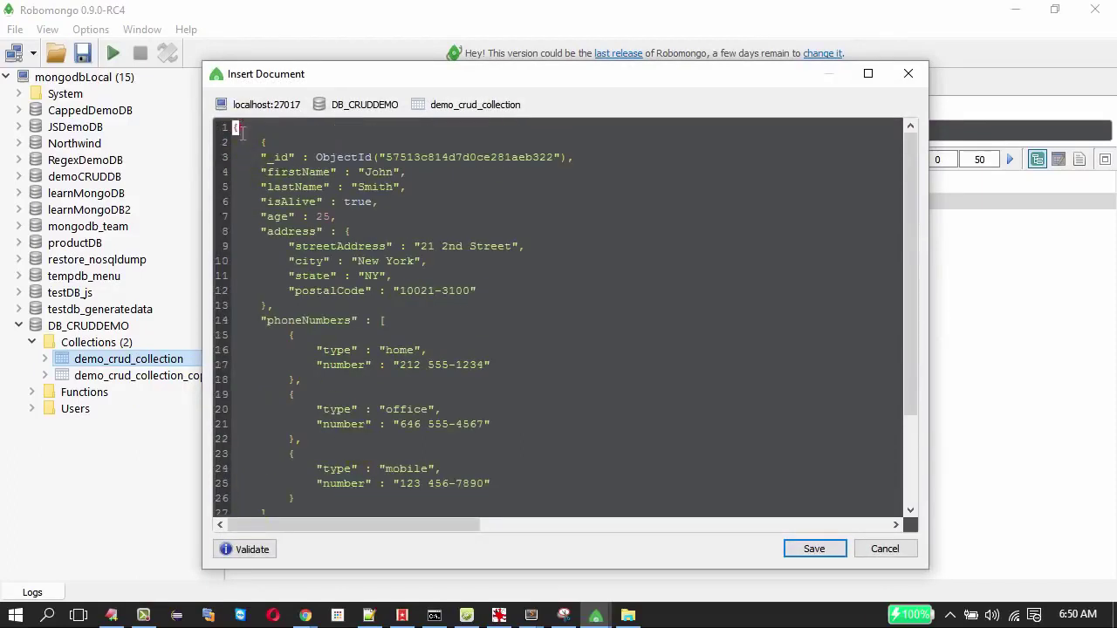
pyautogui.press('BackSpace')
pyautogui.moveTo(315, 157); pyautogui.dragTo(567, 155)
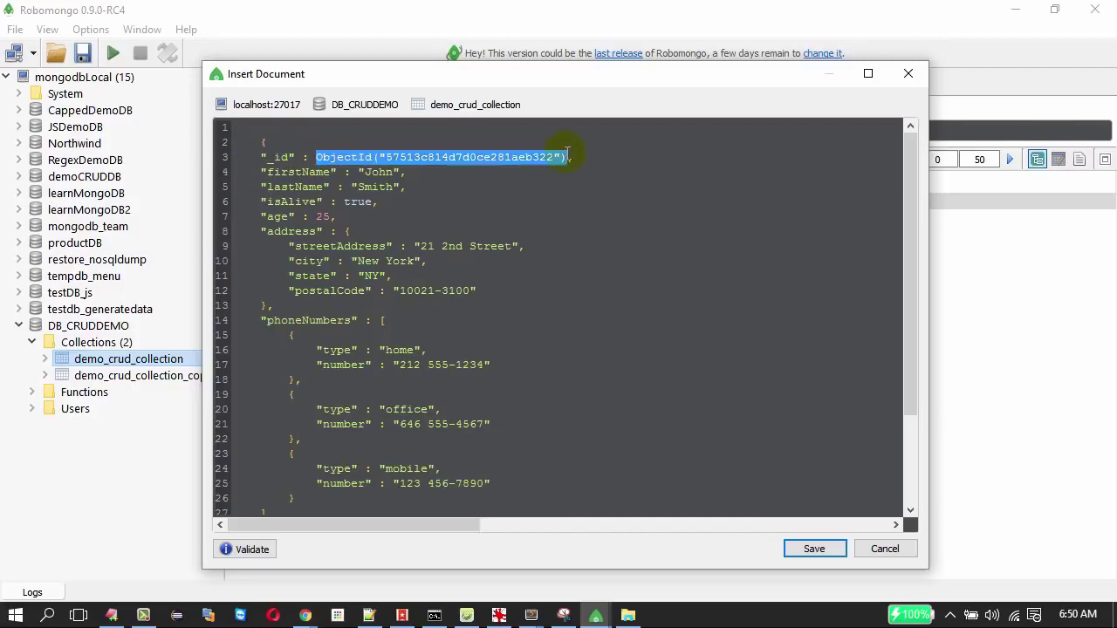
pyautogui.press('BackSpace')
pyautogui.write('9,')
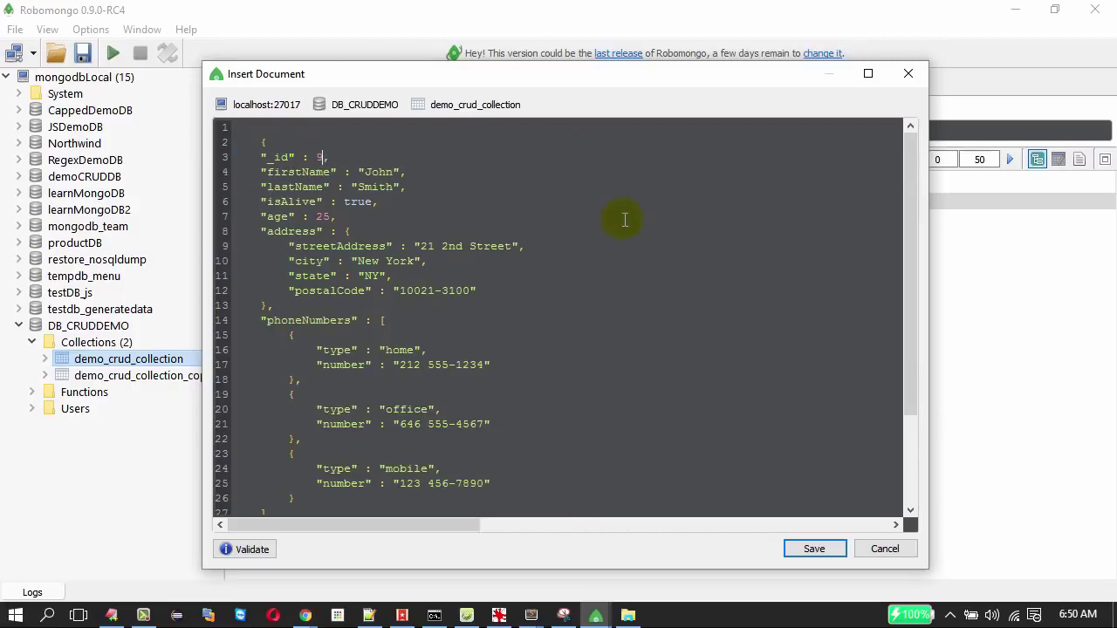
pyautogui.write('9')
pyautogui.scroll(-2, 624, 222)
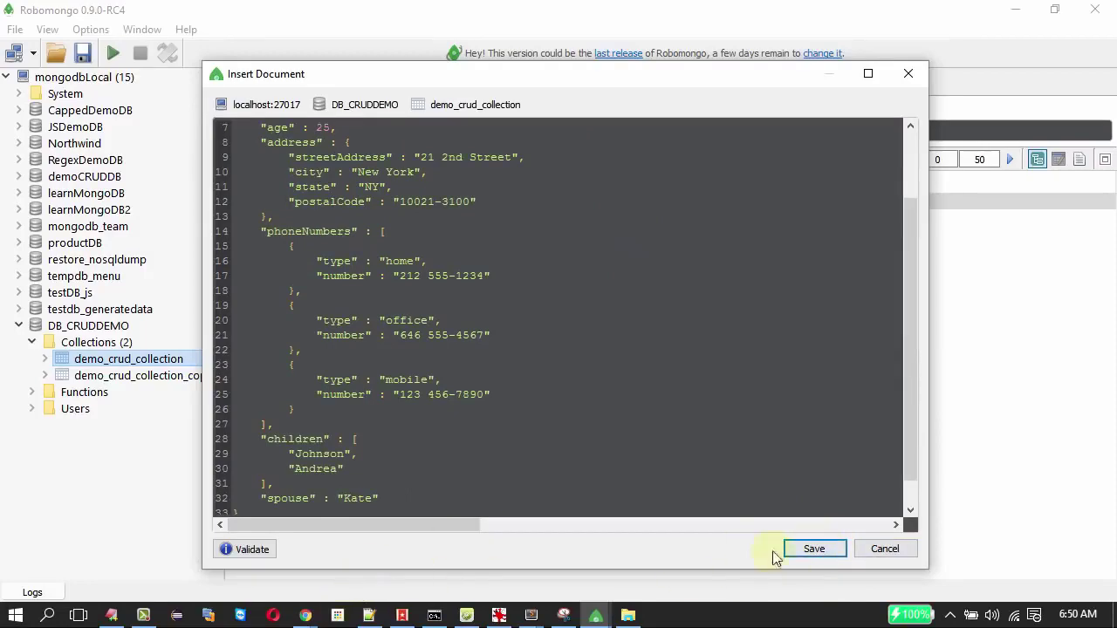
pyautogui.click(808, 549)
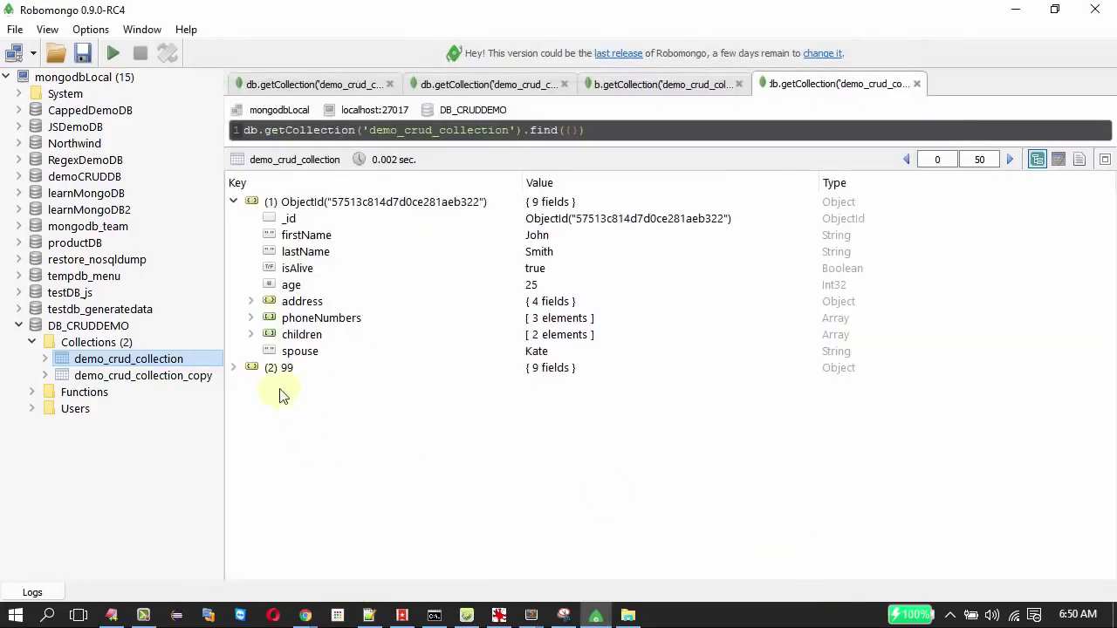
pyautogui.click(234, 368)
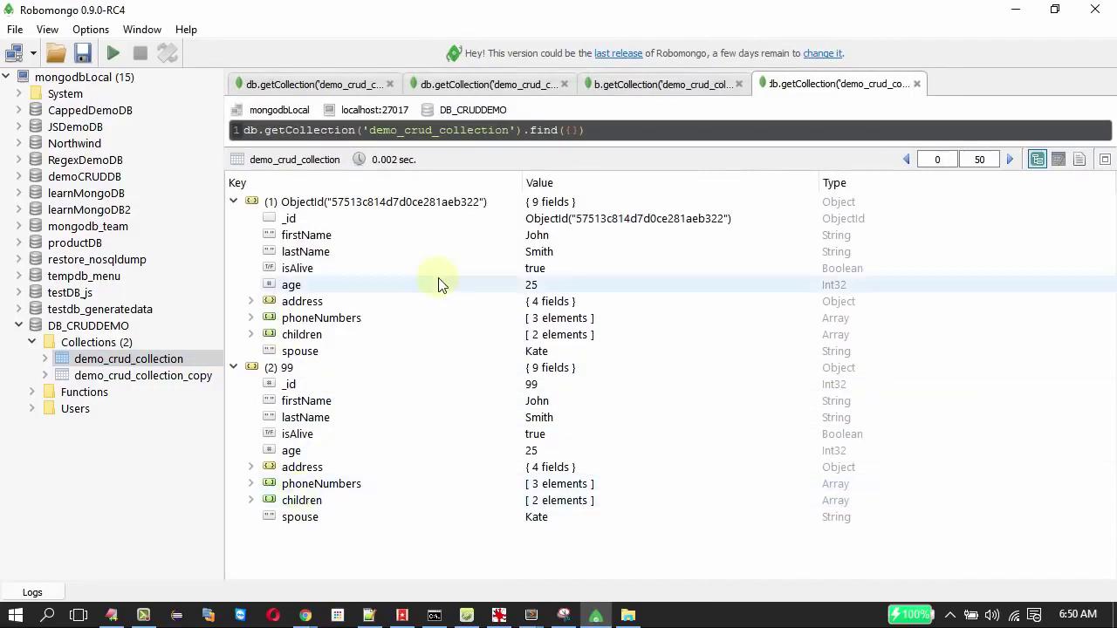
pyautogui.hotkey('alt', 'Tab')
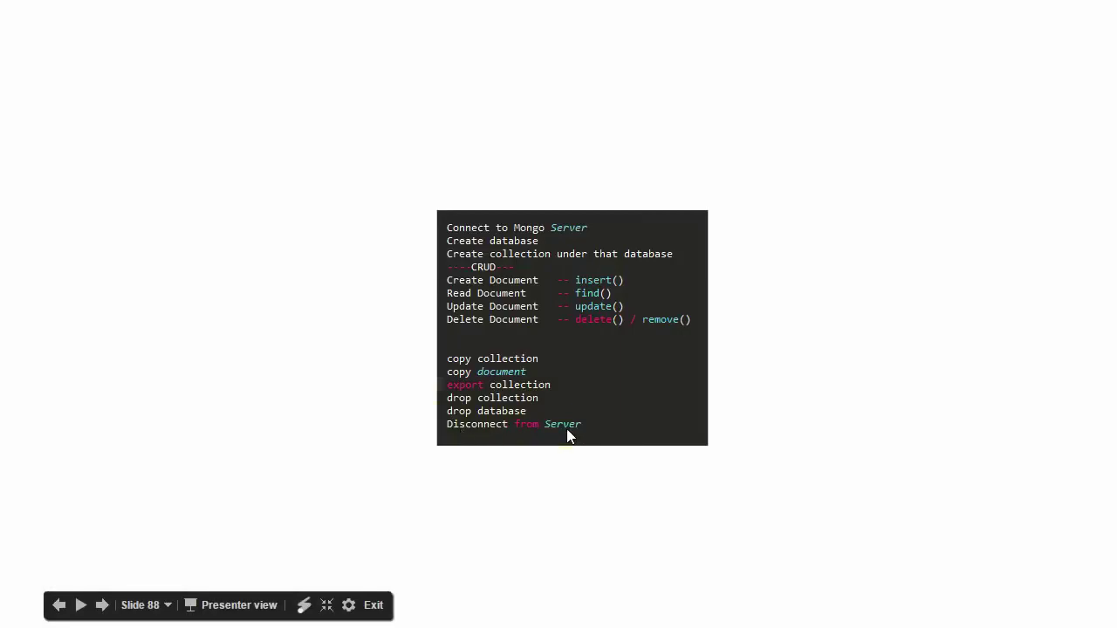
# Step: Drop the demo_crud_collection_copy collection, confirming with Yes
pyautogui.hotkey('alt', 'Tab')
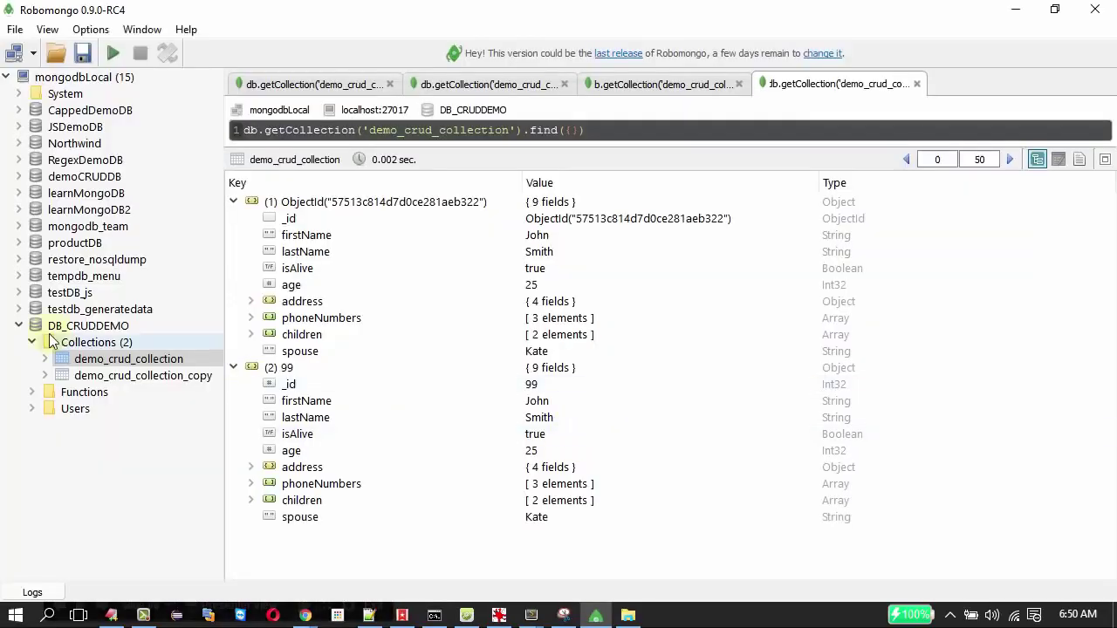
pyautogui.click(153, 376)
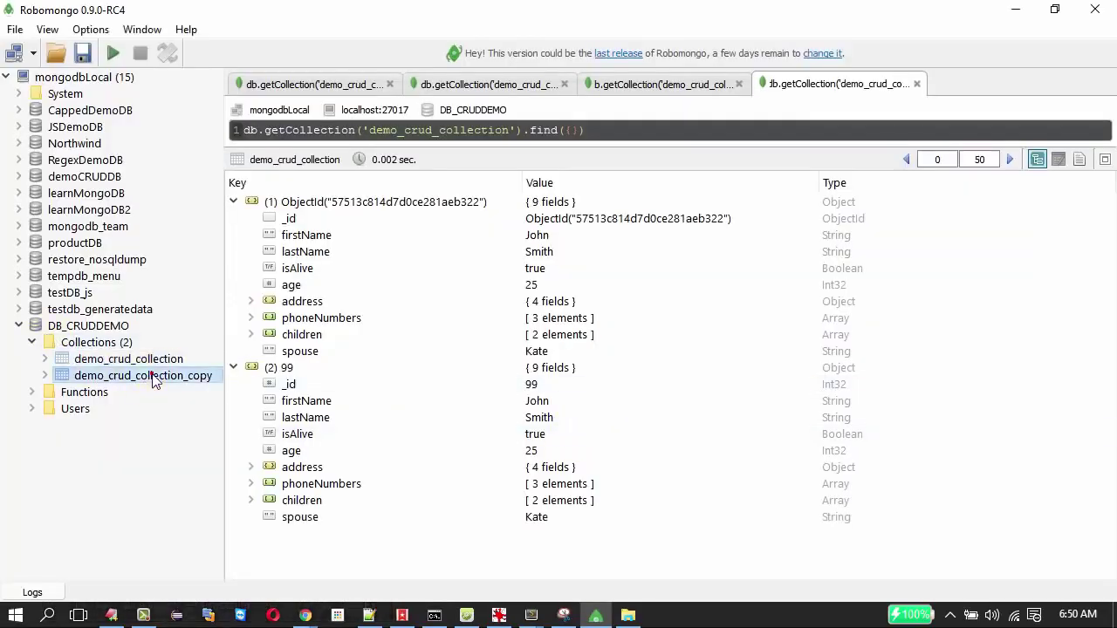
pyautogui.rightClick(154, 378)
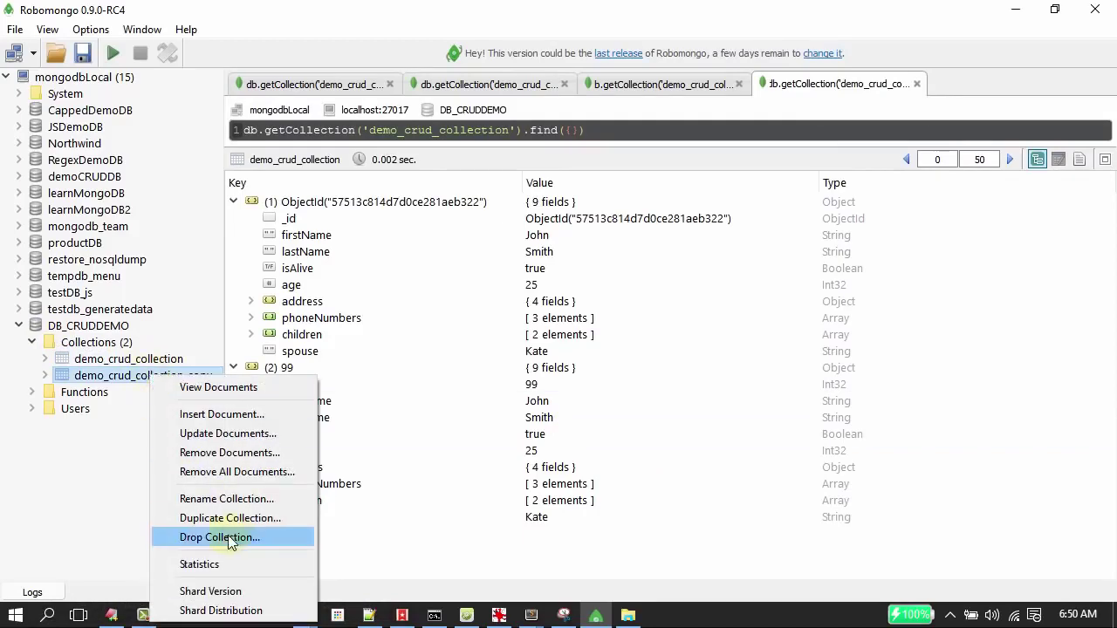
pyautogui.click(232, 538)
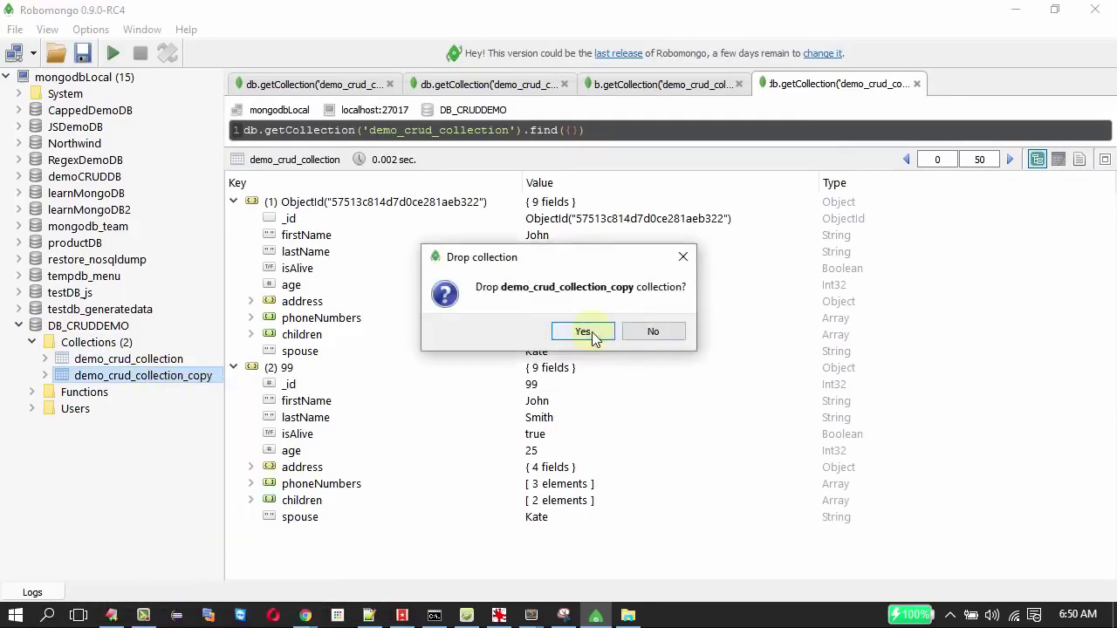
pyautogui.click(591, 331)
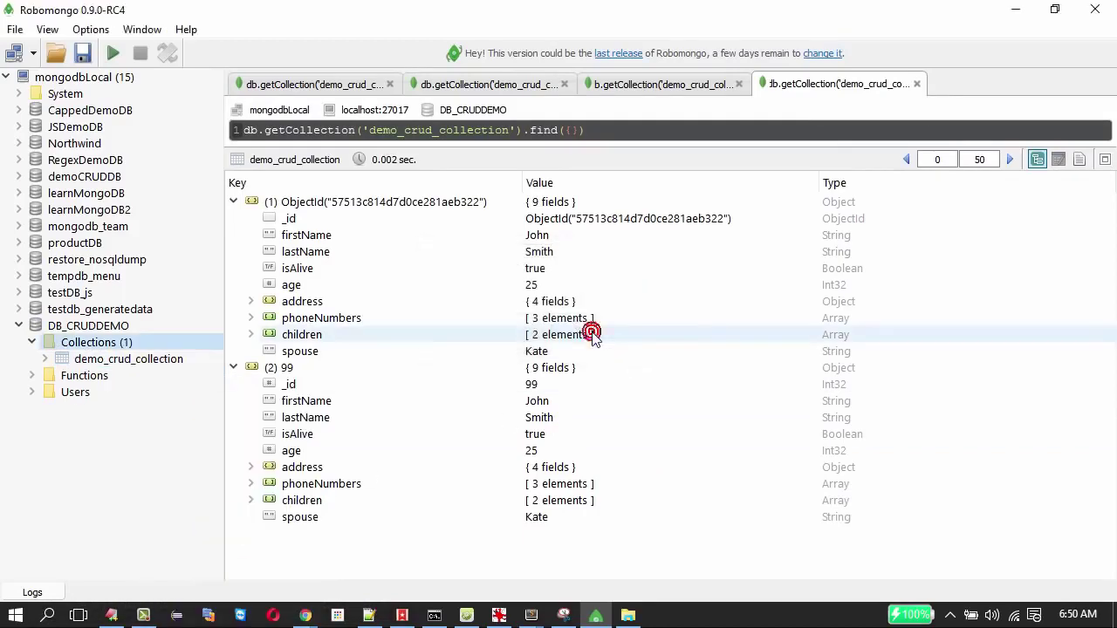
# Step: Drop the DB_CRUDDEMO database, confirming with Yes
pyautogui.click(127, 327)
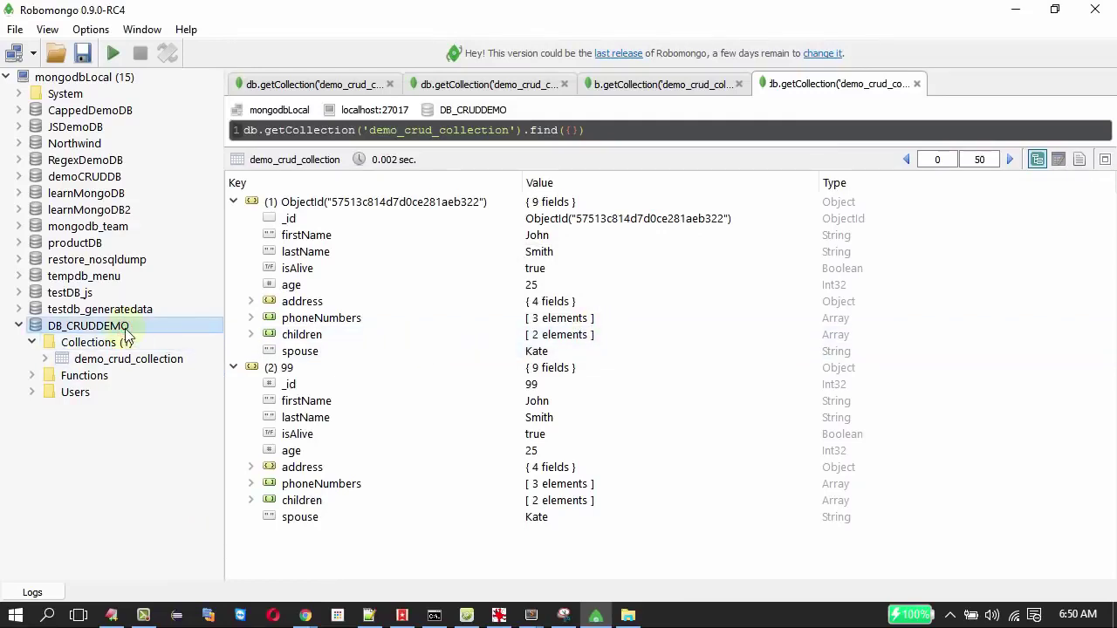
pyautogui.rightClick(126, 330)
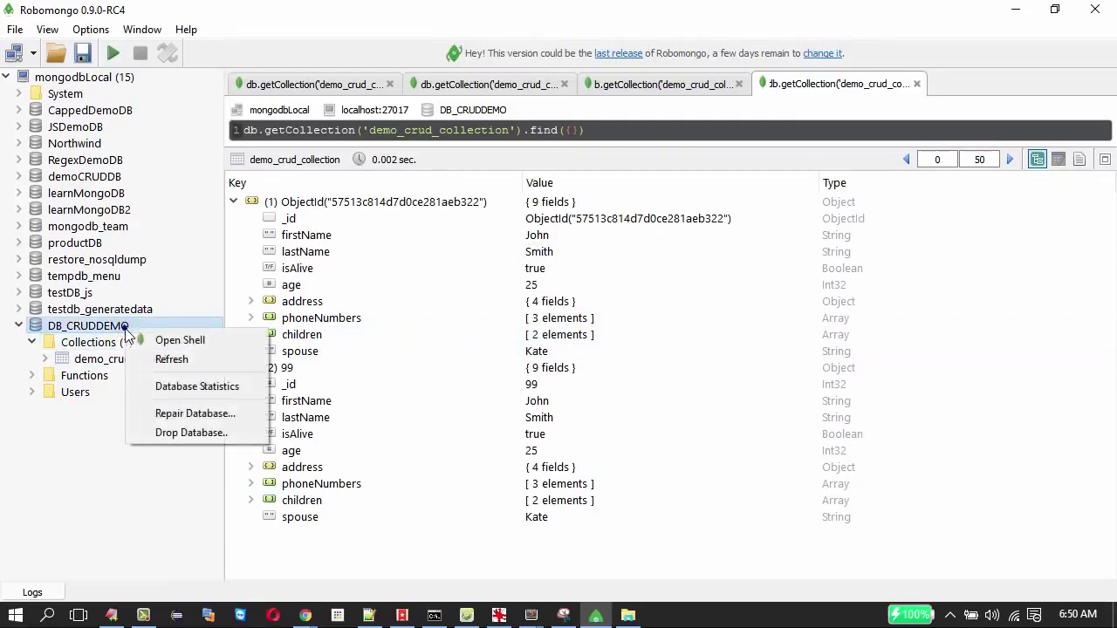
pyautogui.click(198, 434)
pyautogui.click(566, 336)
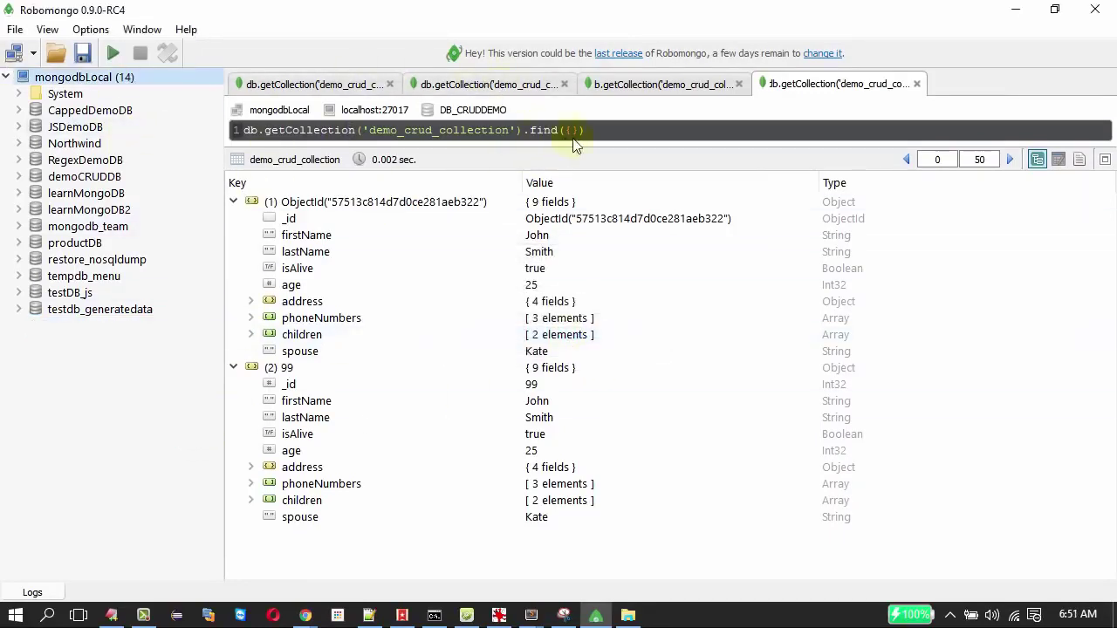
# Step: Close all four query tabs, rerunning one query against the dropped collection first
pyautogui.click(915, 84)
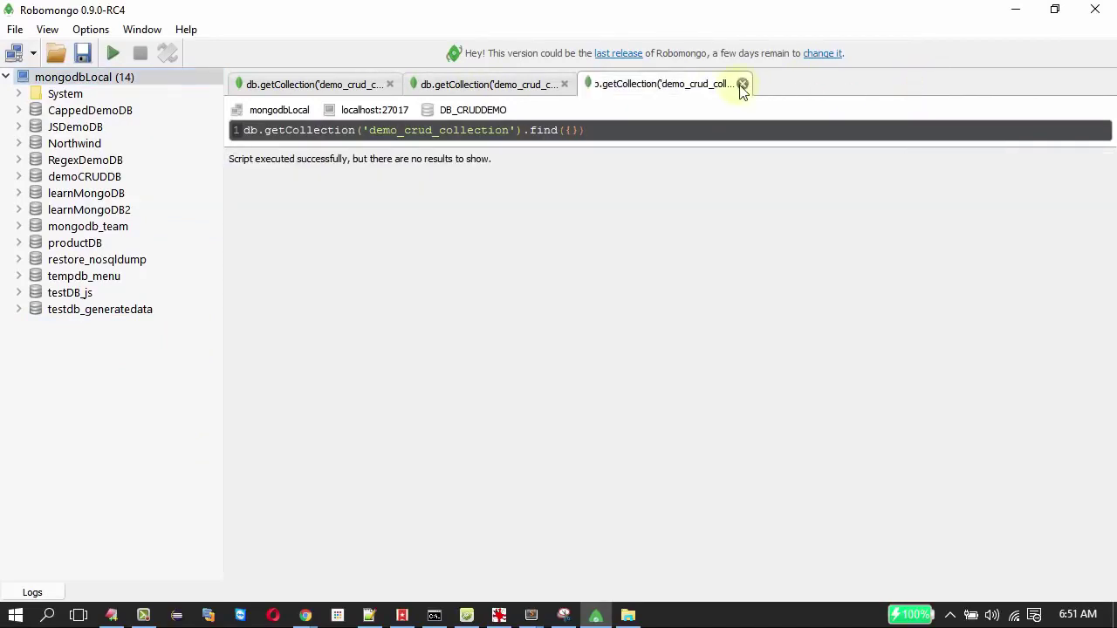
pyautogui.click(740, 85)
pyautogui.hotkey('ctrl', 'a')
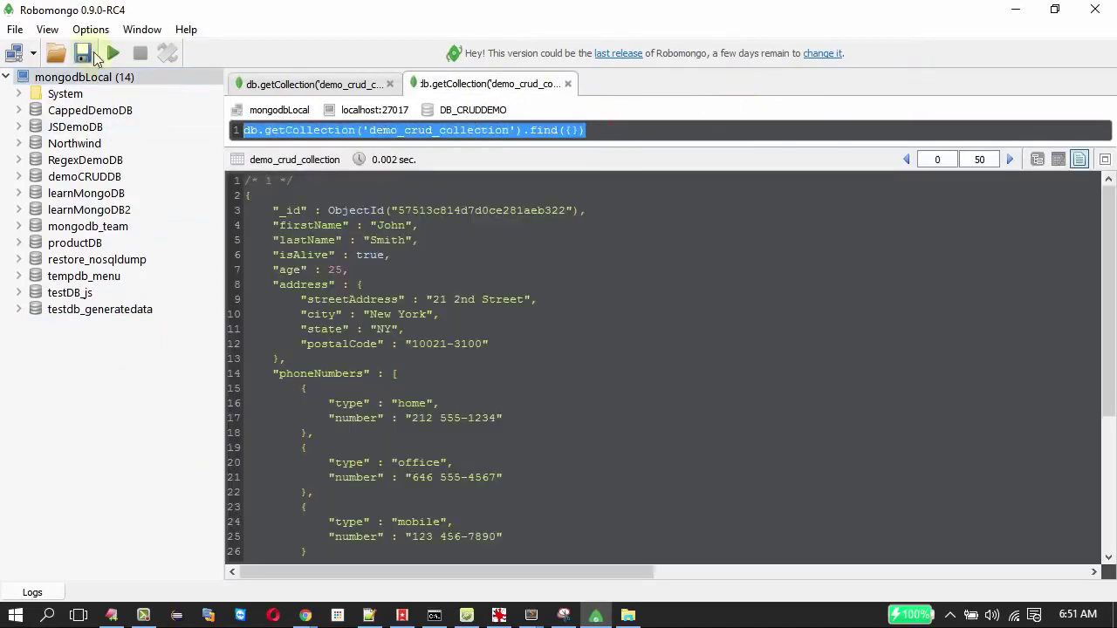
pyautogui.click(115, 55)
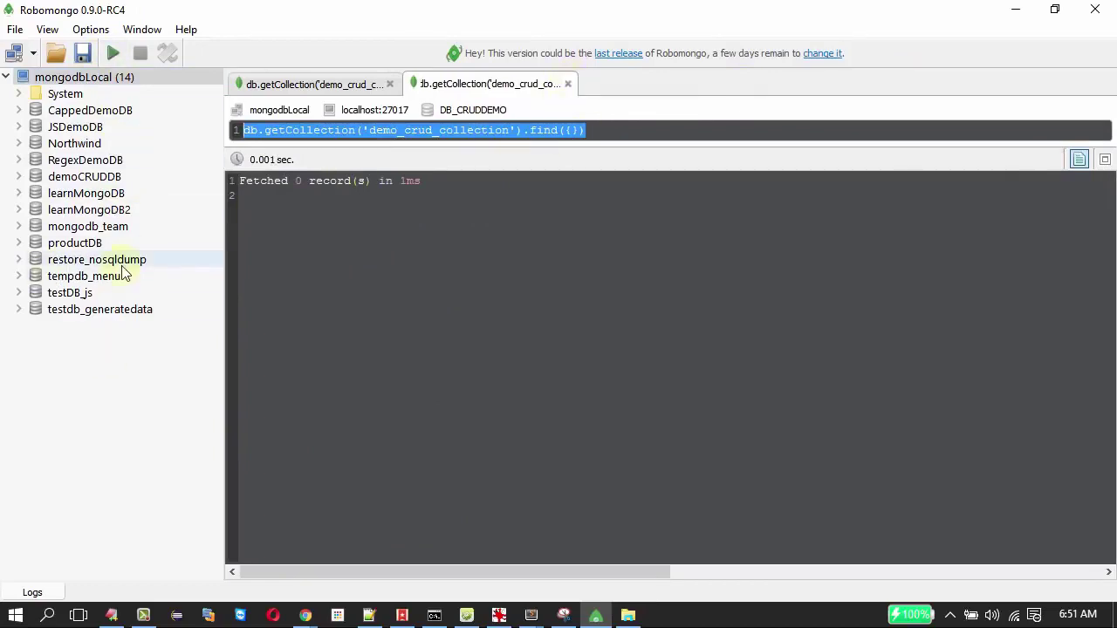
pyautogui.click(568, 84)
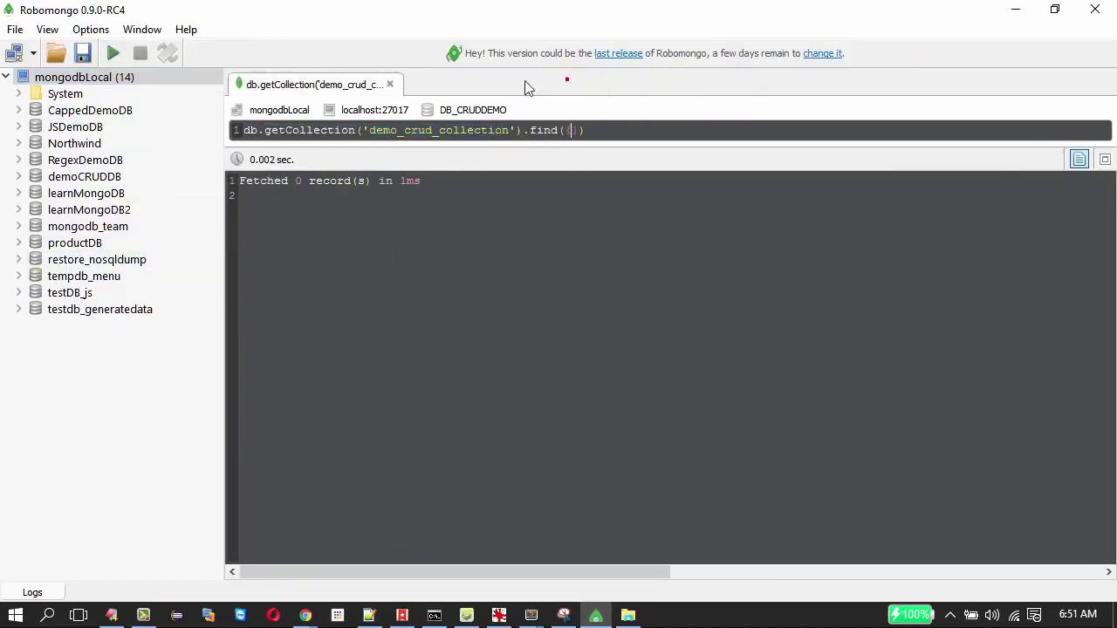
pyautogui.click(389, 85)
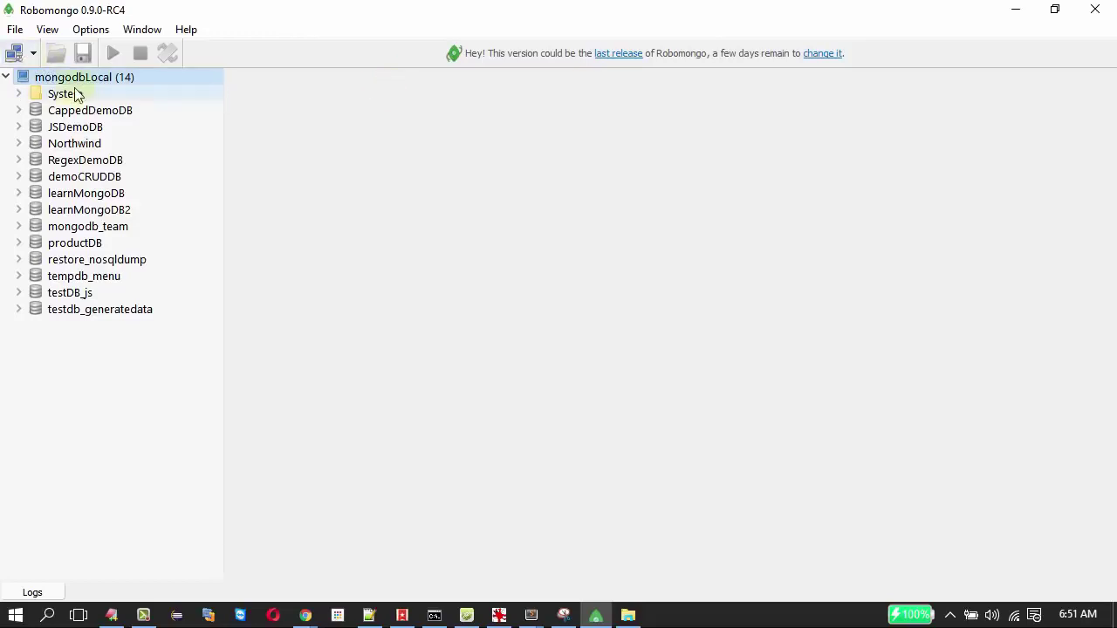